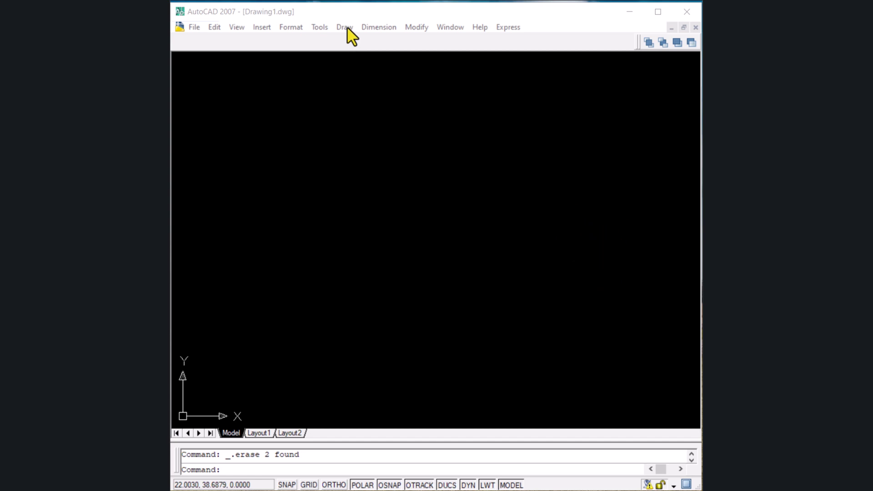
- Look through the available drawing commands, from Modeling and Line down to Text
{"action": "left_click", "coordinate": [346, 28]}
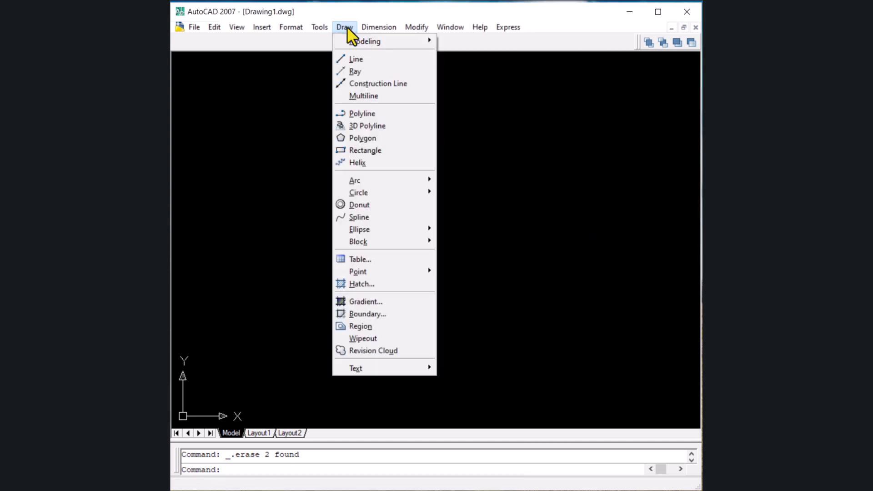
{"action": "mouse_move", "coordinate": [408, 38]}
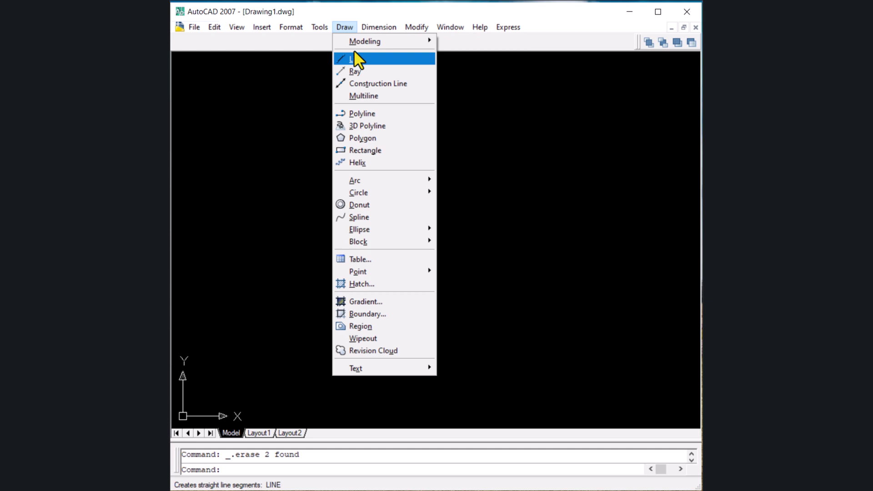
{"action": "key", "text": "Down"}
{"action": "key", "text": "Down"}
{"action": "key", "text": "Down"}
{"action": "key", "text": "Down"}
{"action": "key", "text": "Down"}
{"action": "key", "text": "Down"}
{"action": "key", "text": "Down"}
{"action": "key", "text": "Down"}
{"action": "key", "text": "Down"}
{"action": "key", "text": "Down"}
{"action": "key", "text": "Down"}
{"action": "key", "text": "Down"}
{"action": "key", "text": "Down"}
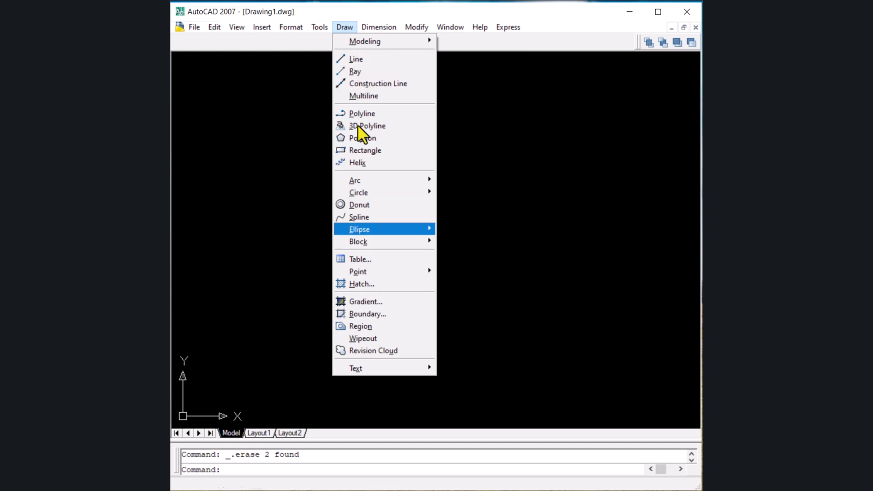
{"action": "mouse_move", "coordinate": [369, 355]}
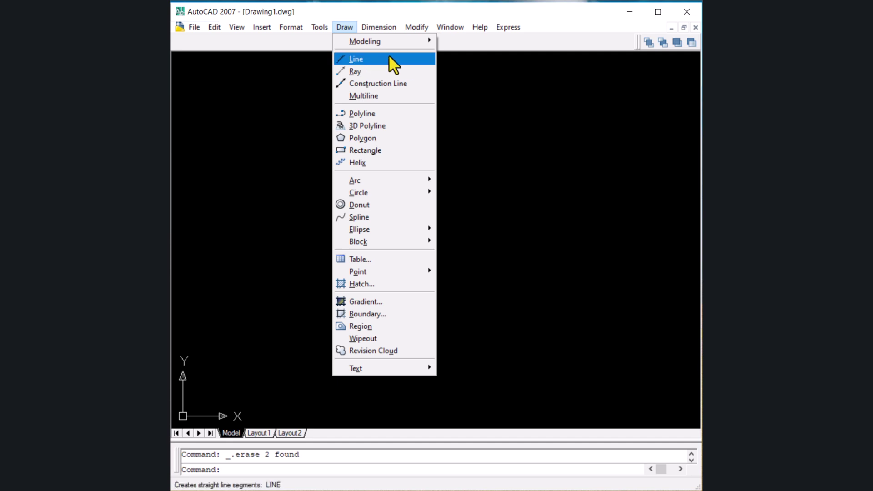
{"action": "left_click", "coordinate": [463, 45]}
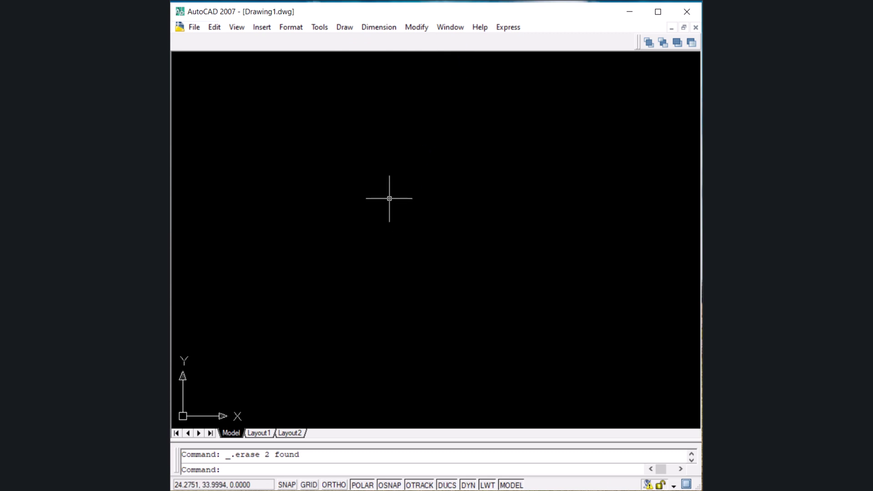
- Draw connected lines: 15 units horizontally to the right, 10 units at 330°, and 10 units straight down
{"action": "type", "text": "l"}
{"action": "key", "text": "Return"}
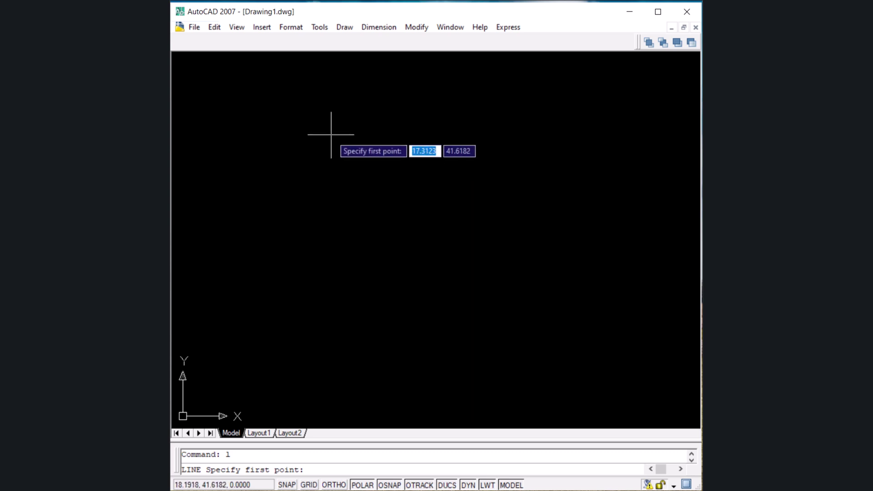
{"action": "left_click", "coordinate": [294, 167]}
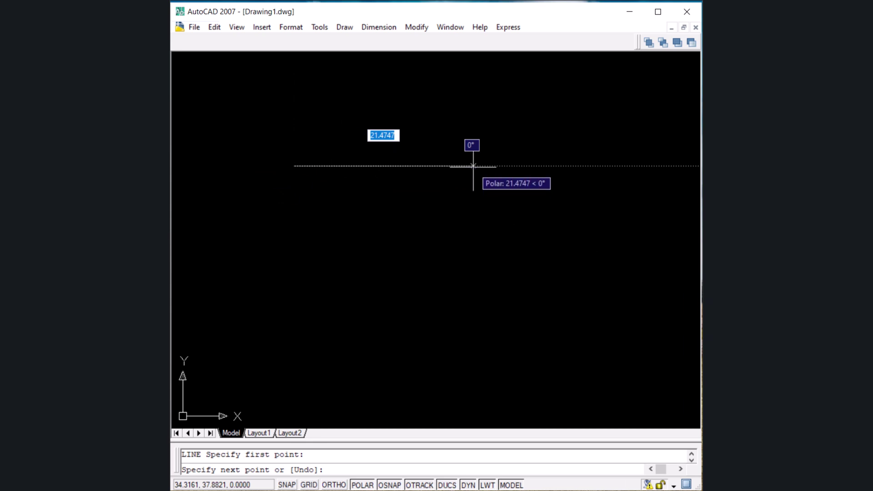
{"action": "type", "text": "15"}
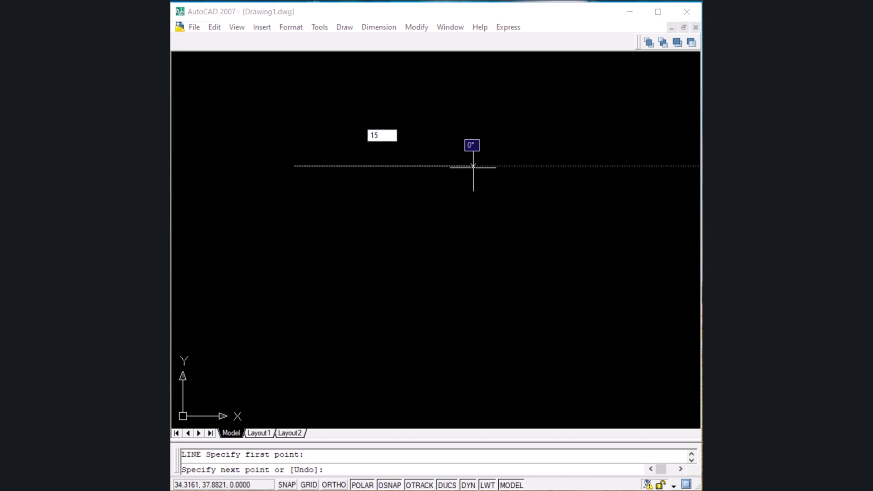
{"action": "key", "text": "Return"}
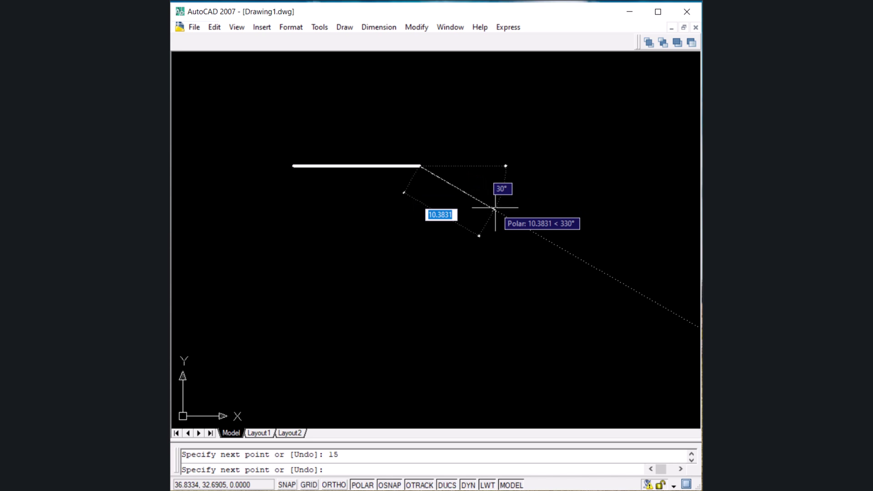
{"action": "type", "text": "10"}
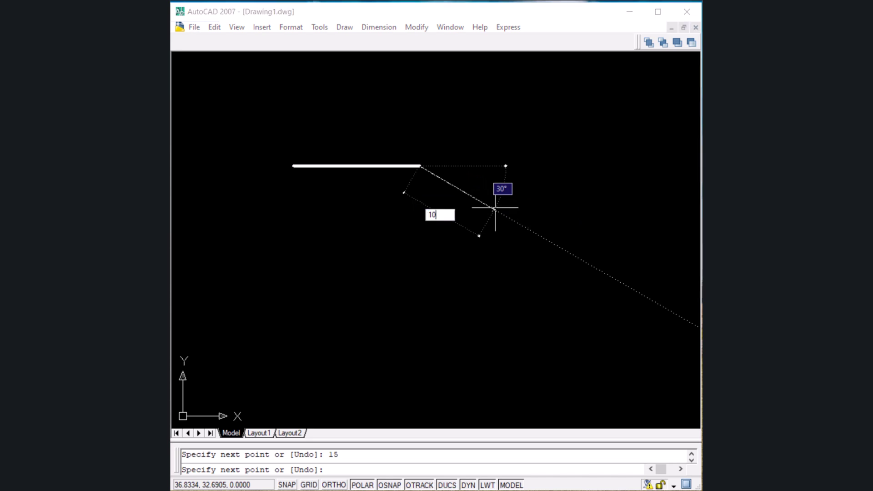
{"action": "key", "text": "Return"}
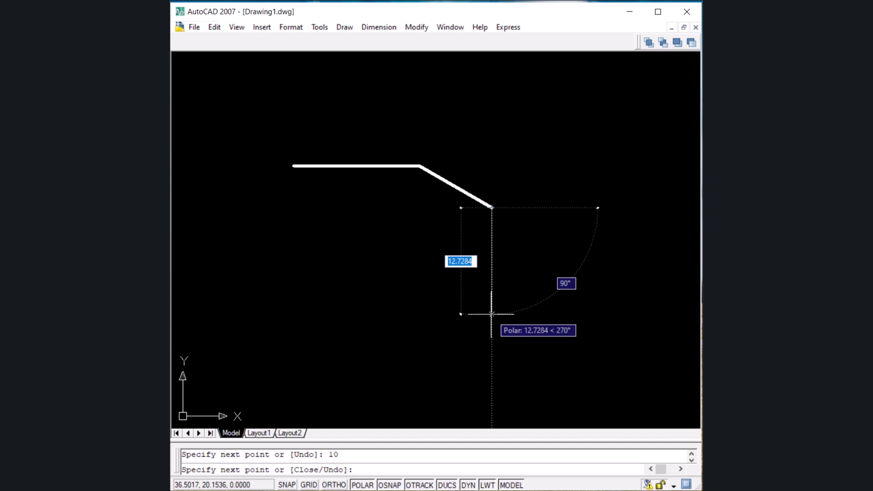
{"action": "type", "text": "10"}
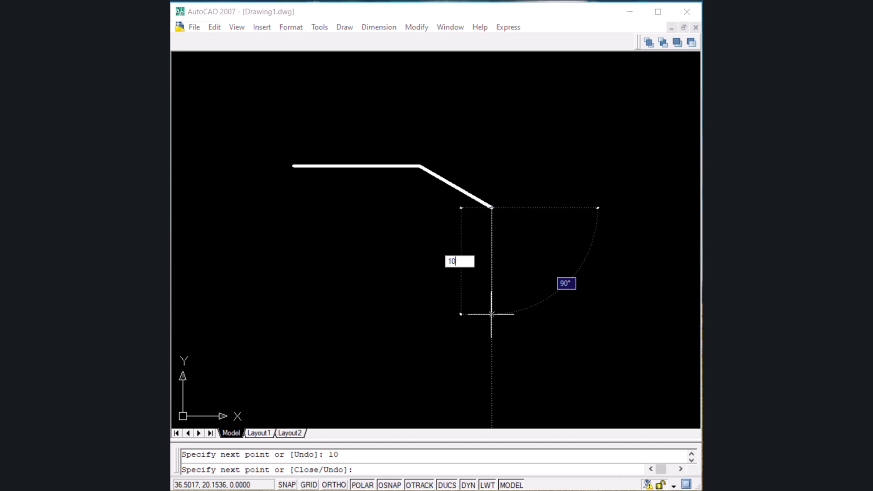
{"action": "key", "text": "Return"}
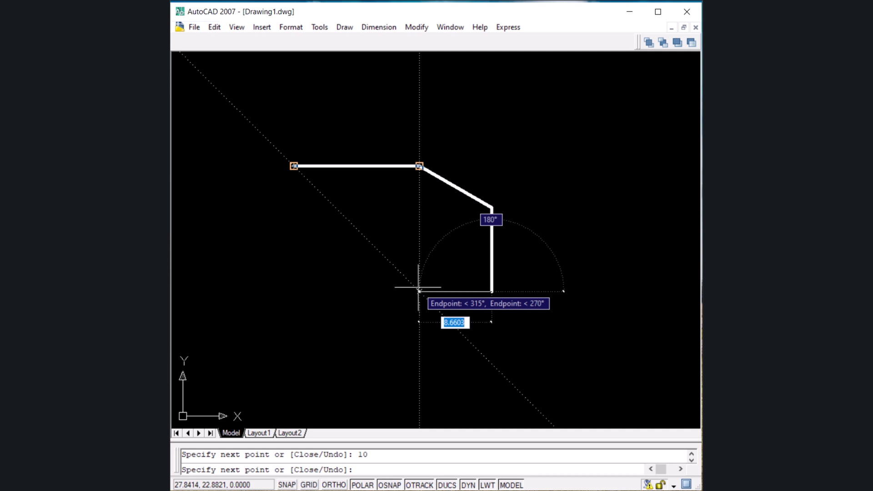
- Extend the outline leftward along its base, aligning points under both ends of the upper edge, and close the shape
{"action": "left_click", "coordinate": [418, 288]}
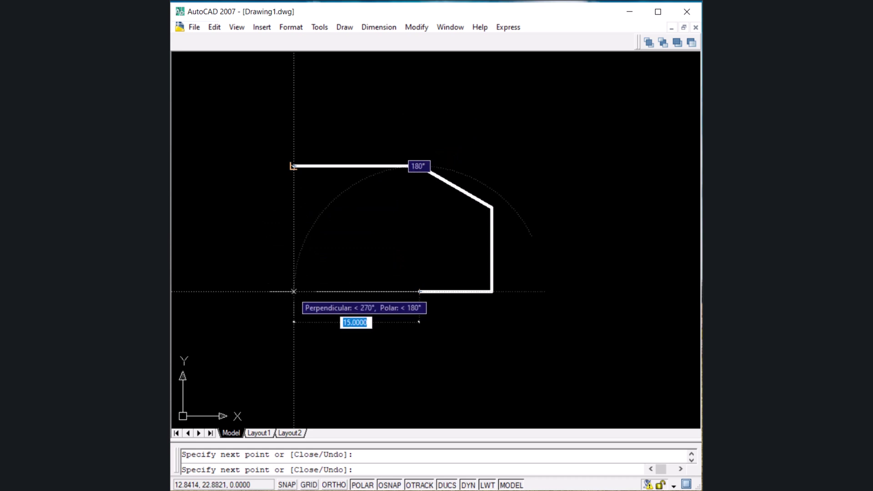
{"action": "left_click", "coordinate": [293, 291]}
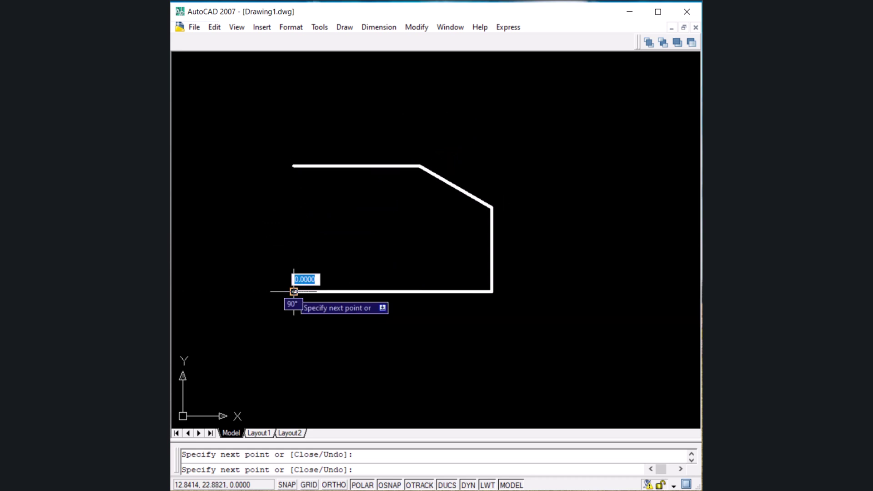
{"action": "left_click", "coordinate": [294, 213]}
{"action": "type", "text": "c"}
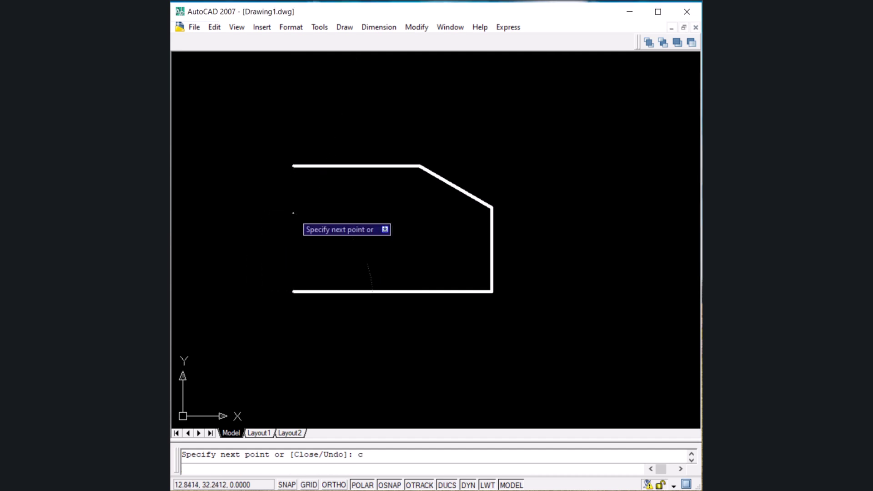
{"action": "key", "text": "Return"}
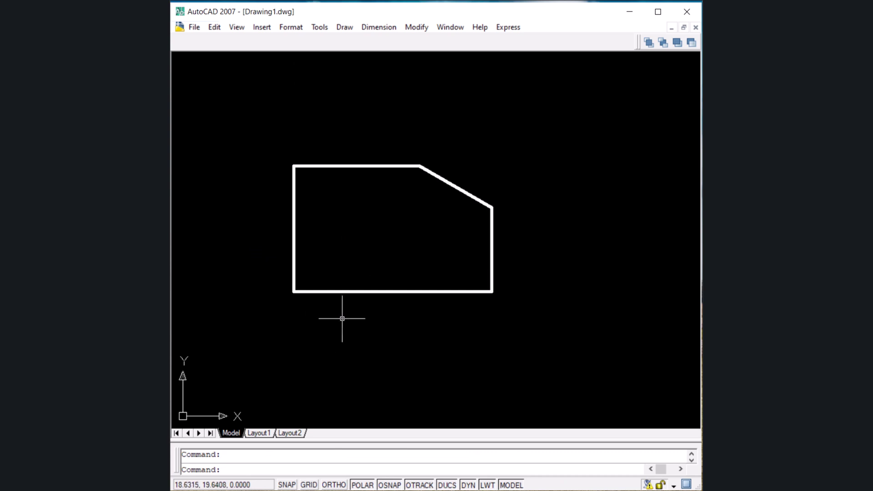
- Start a multiline with its scale set to 3
{"action": "left_click", "coordinate": [347, 27]}
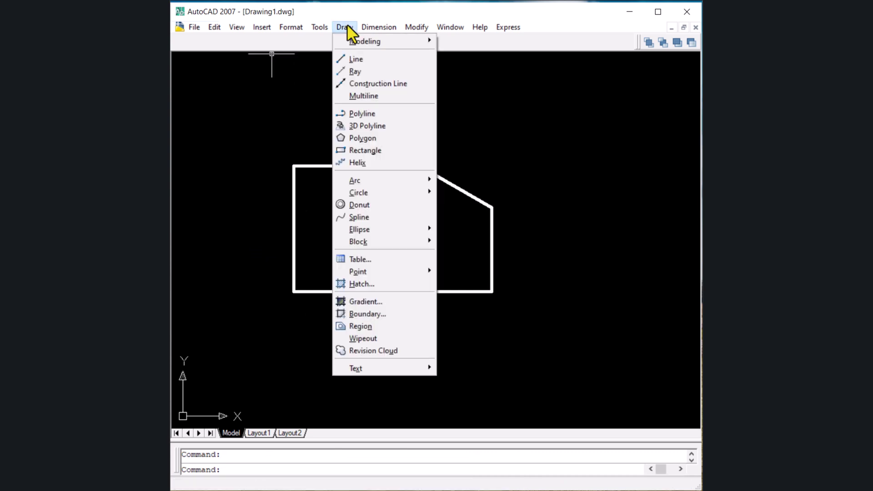
{"action": "left_click", "coordinate": [357, 97]}
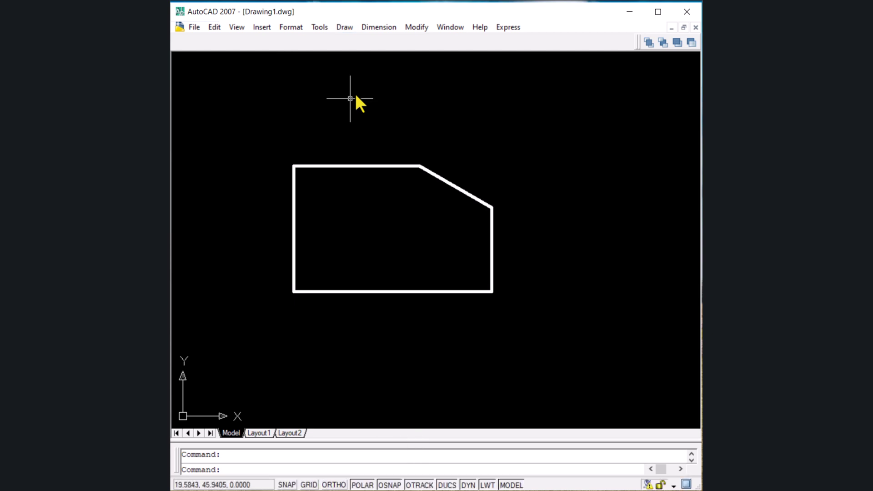
{"action": "type", "text": "m"}
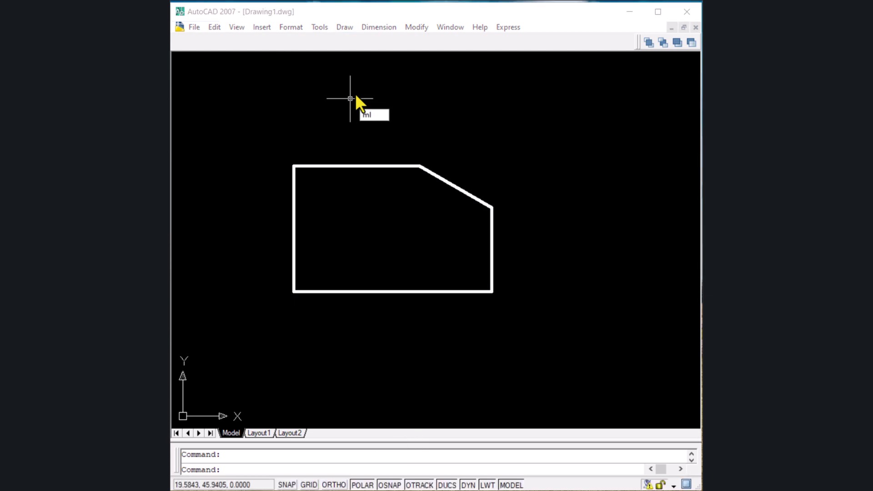
{"action": "type", "text": "l"}
{"action": "key", "text": "Return"}
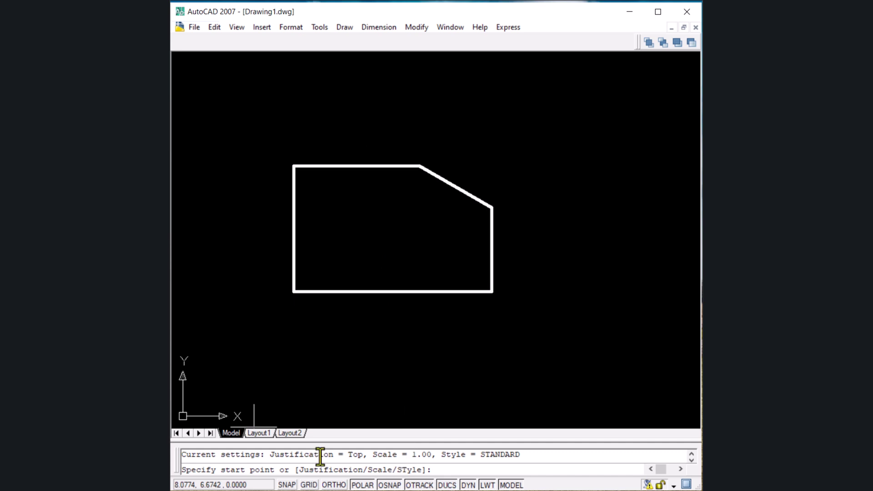
{"action": "scroll", "coordinate": [312, 357], "scroll_direction": "down", "scroll_amount": 2}
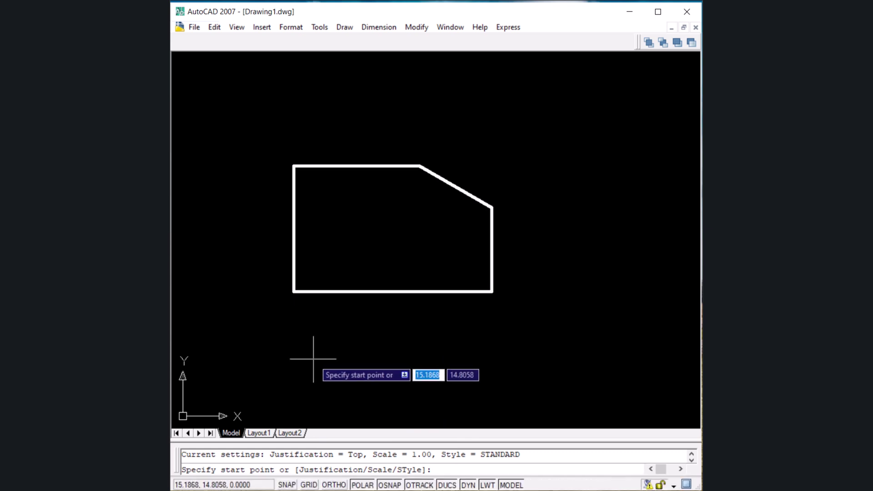
{"action": "type", "text": "s"}
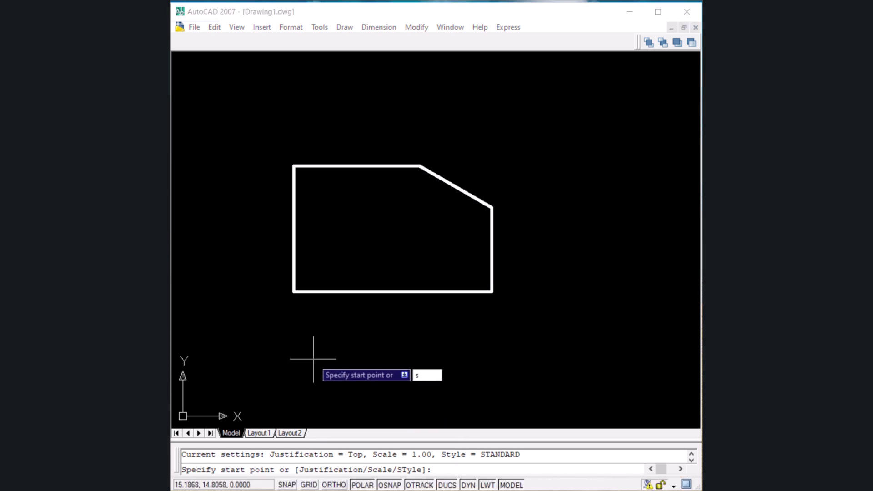
{"action": "key", "text": "Return"}
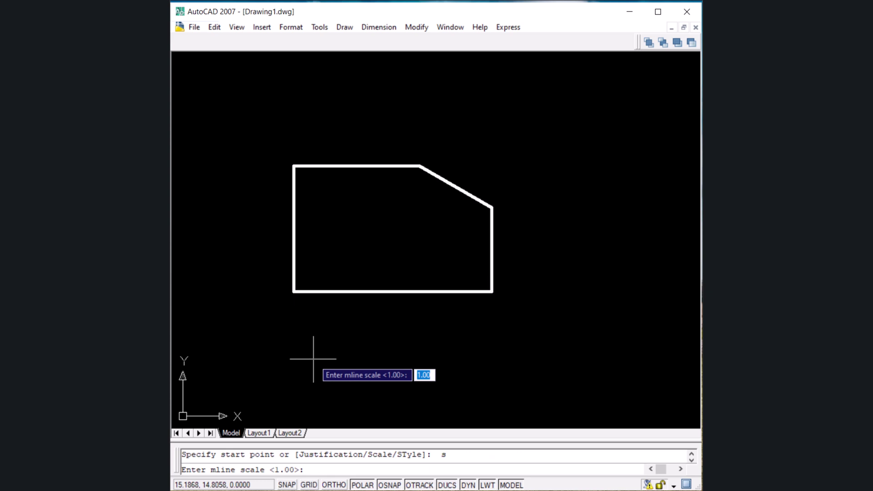
{"action": "type", "text": "3"}
{"action": "key", "text": "Return"}
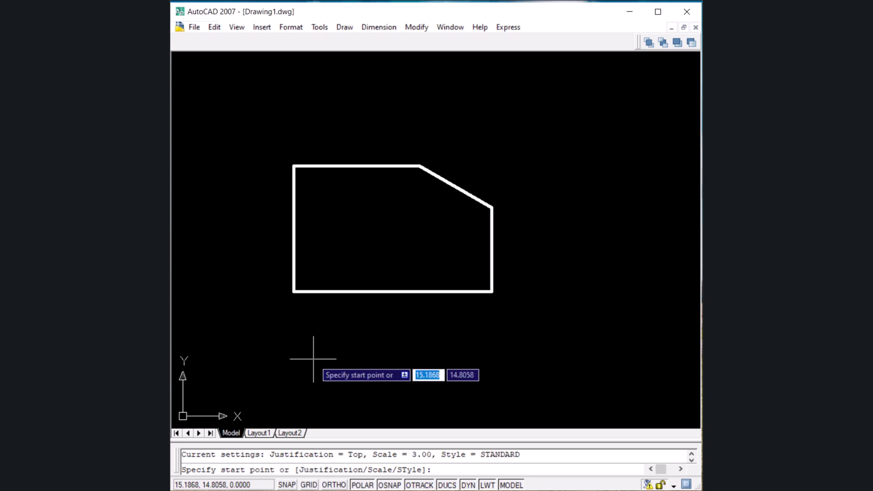
- Draw the multiline below and right of the outline: a horizontal run, two rising segments, a steep drop and a short horizontal end
{"action": "left_click", "coordinate": [349, 373]}
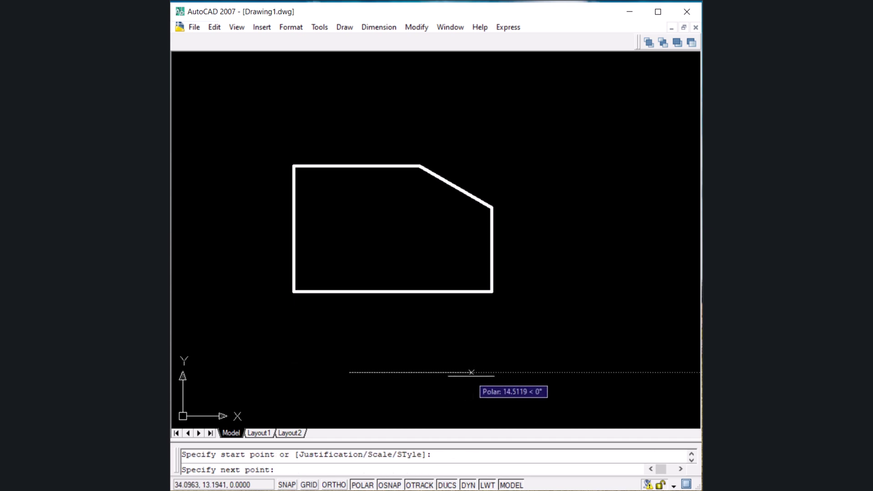
{"action": "left_click", "coordinate": [522, 372]}
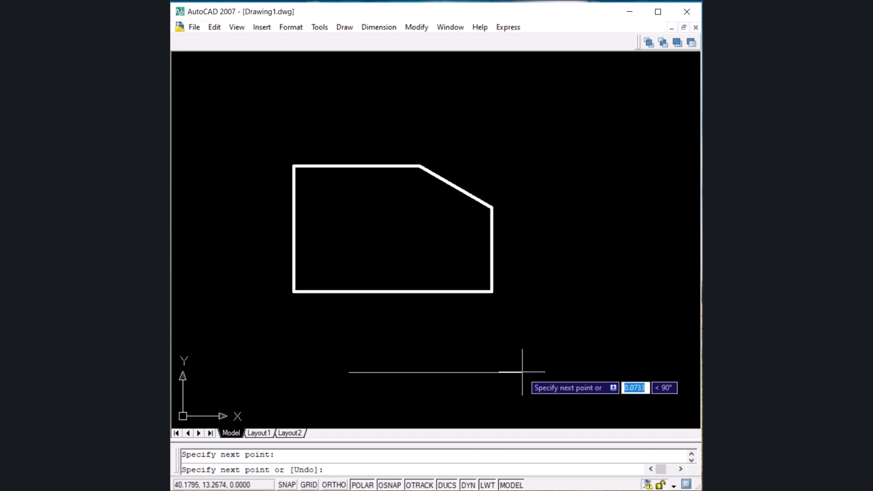
{"action": "left_click", "coordinate": [578, 291]}
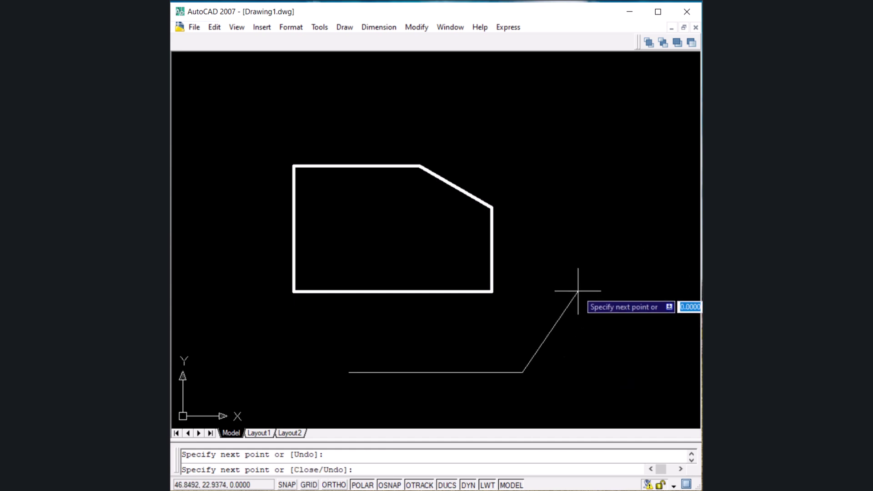
{"action": "left_click", "coordinate": [647, 238]}
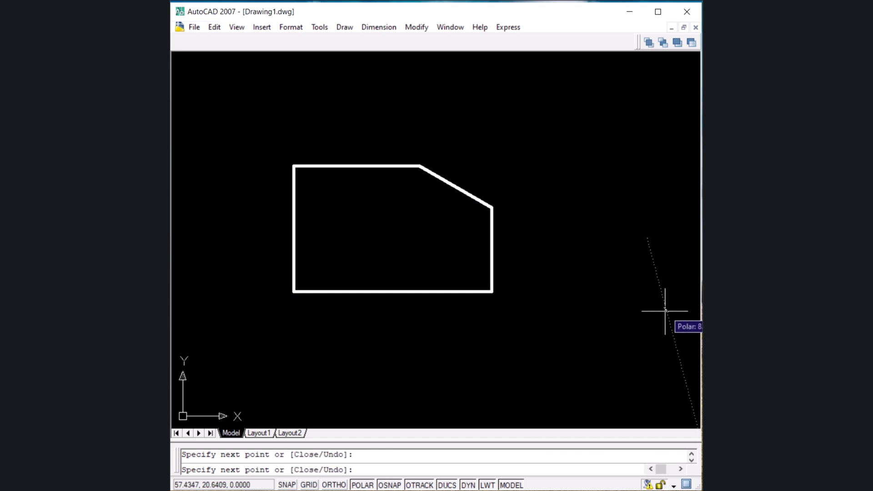
{"action": "left_click", "coordinate": [654, 349]}
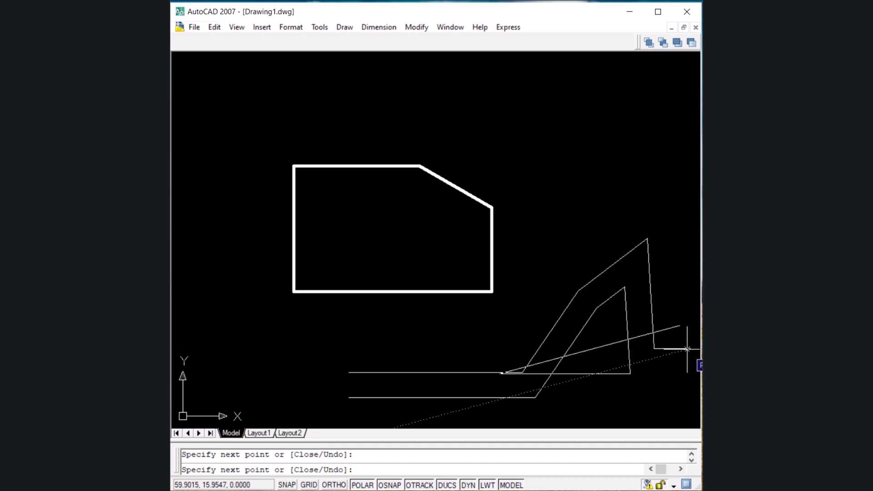
{"action": "key", "text": "Return"}
- Start a polyline 15 units to the right of the outline's upper-edge right end, level with that edge
{"action": "left_click", "coordinate": [344, 28]}
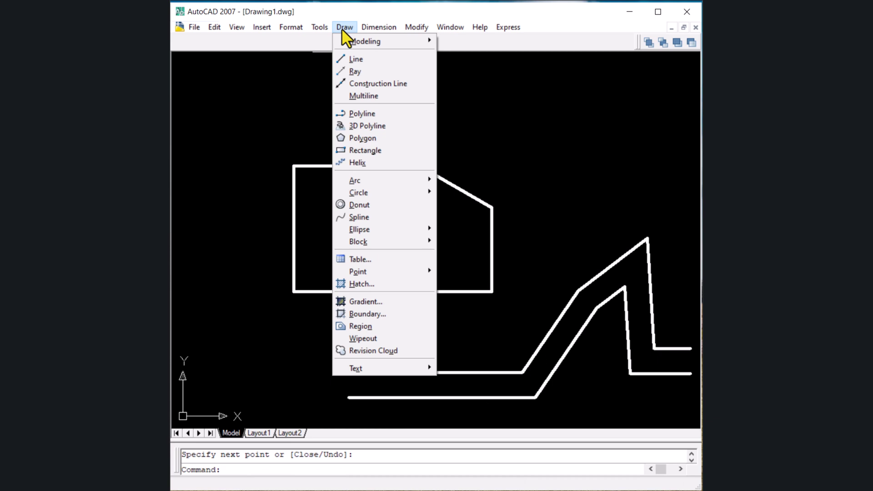
{"action": "key", "text": "Escape"}
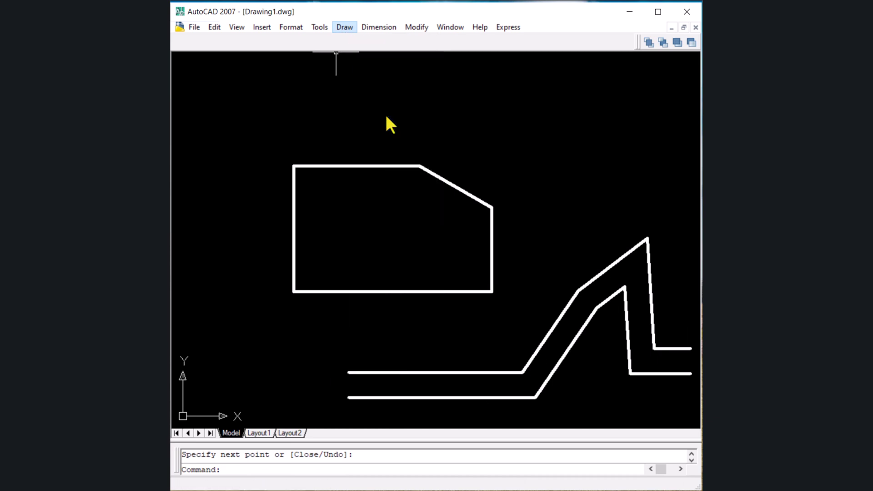
{"action": "key", "text": "Escape"}
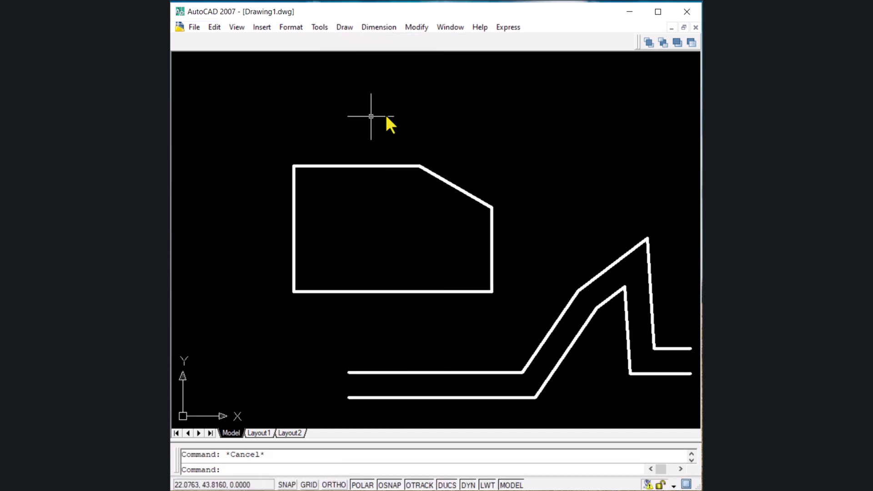
{"action": "type", "text": "p"}
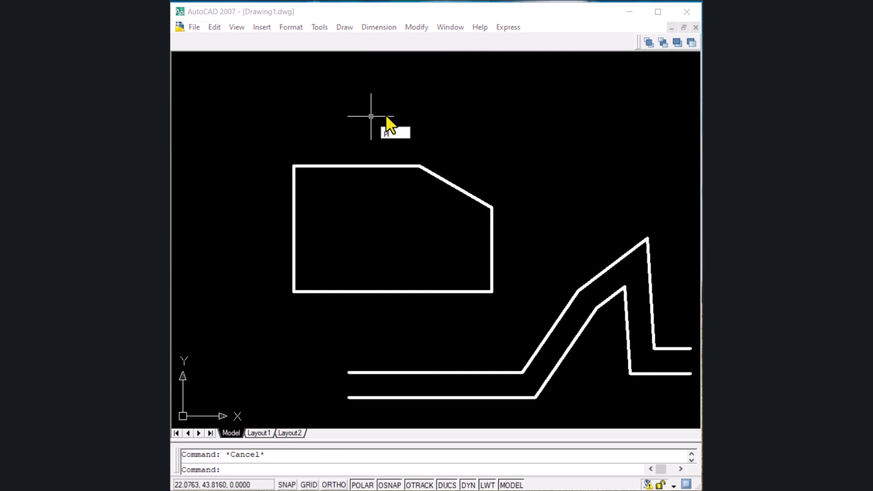
{"action": "type", "text": "l"}
{"action": "key", "text": "Return"}
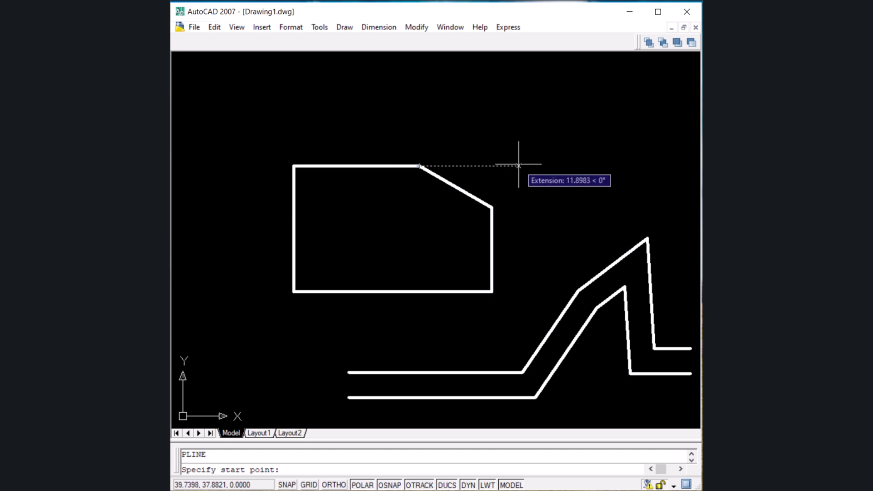
{"action": "type", "text": "15"}
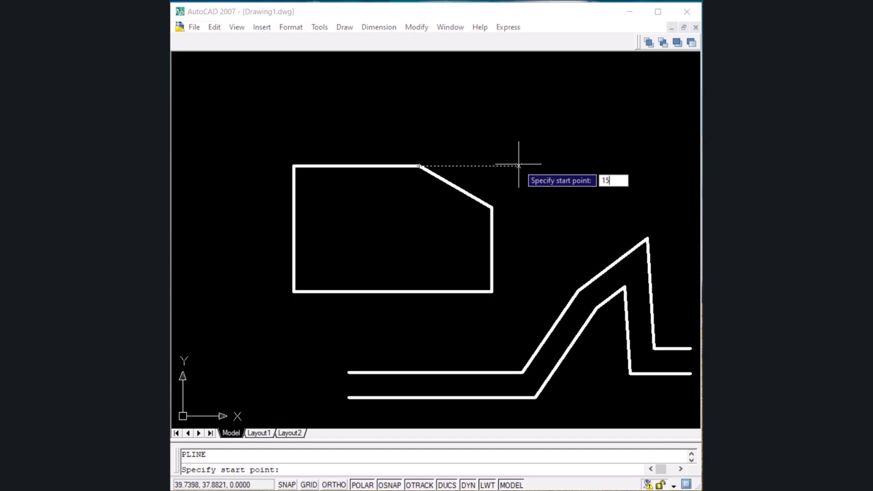
{"action": "key", "text": "Return"}
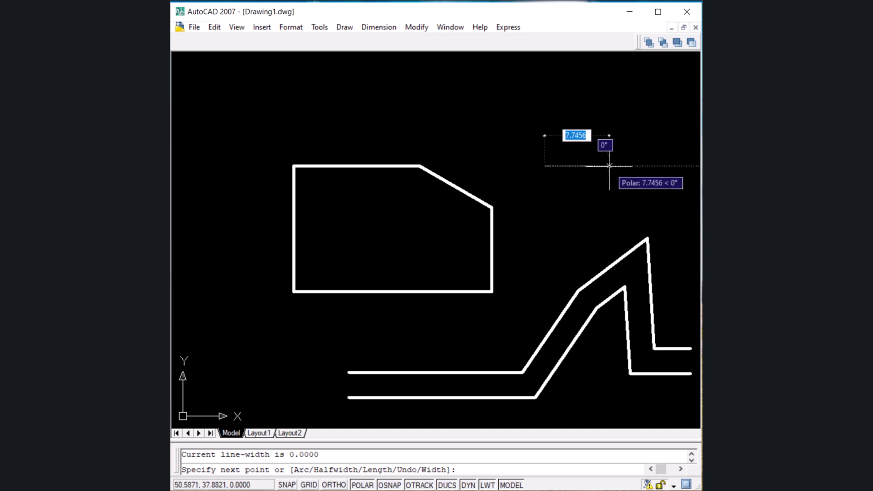
- Draw the polyline as a closed rectangle, 7 units to the right and 6 units up, back to its start, and check it as one object
{"action": "type", "text": "7"}
{"action": "key", "text": "Return"}
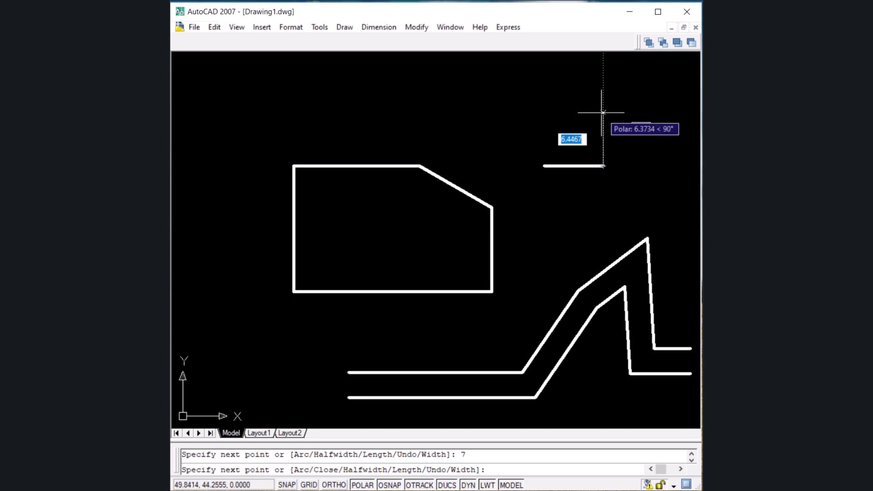
{"action": "type", "text": "6"}
{"action": "key", "text": "Return"}
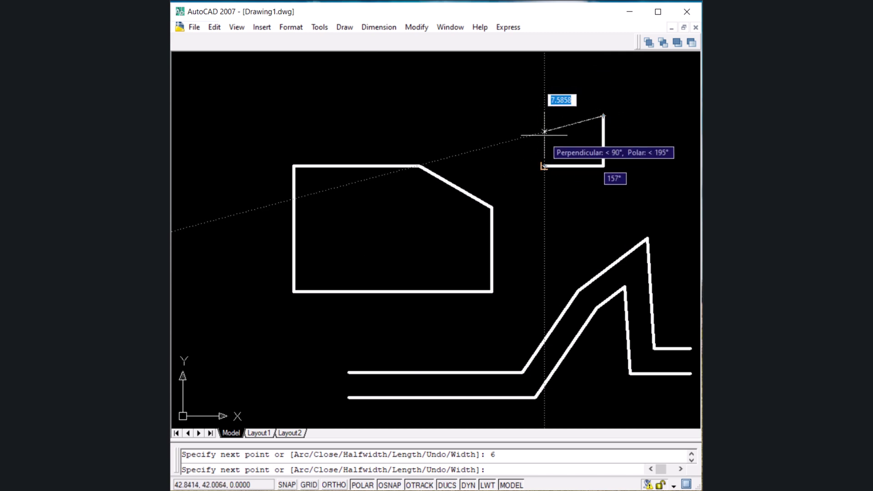
{"action": "left_click", "coordinate": [544, 116]}
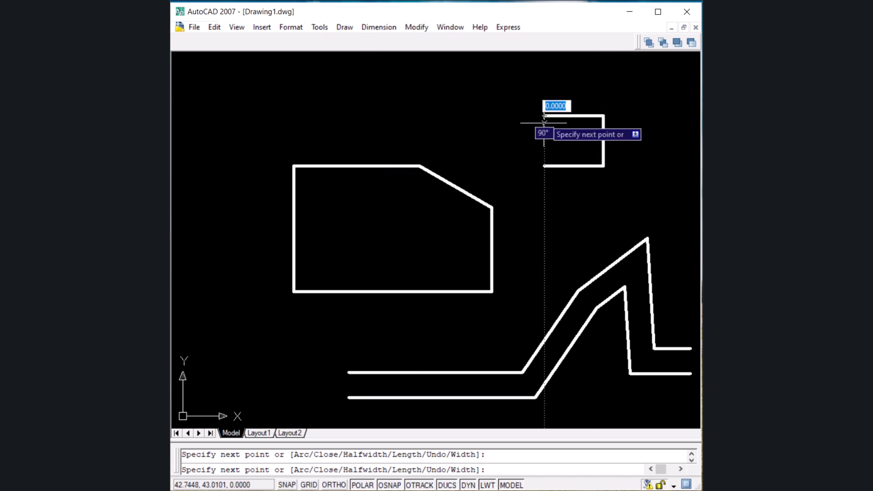
{"action": "left_click", "coordinate": [544, 166]}
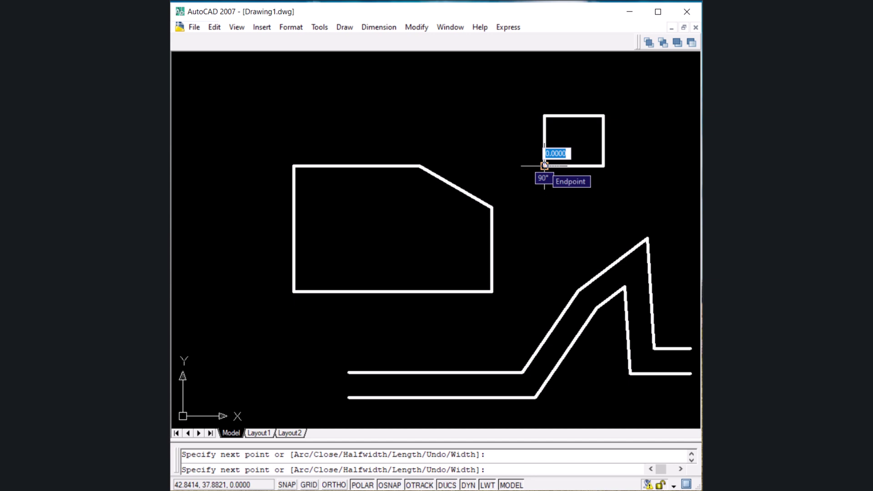
{"action": "key", "text": "Return"}
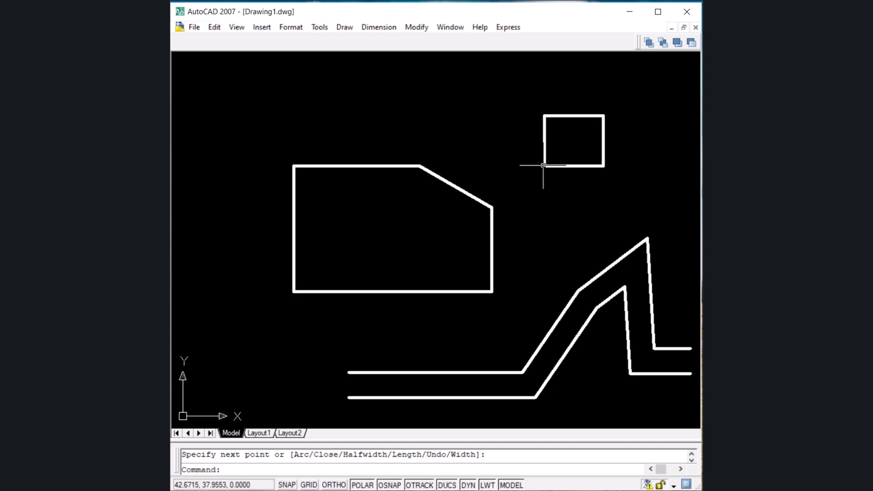
{"action": "left_click", "coordinate": [544, 133]}
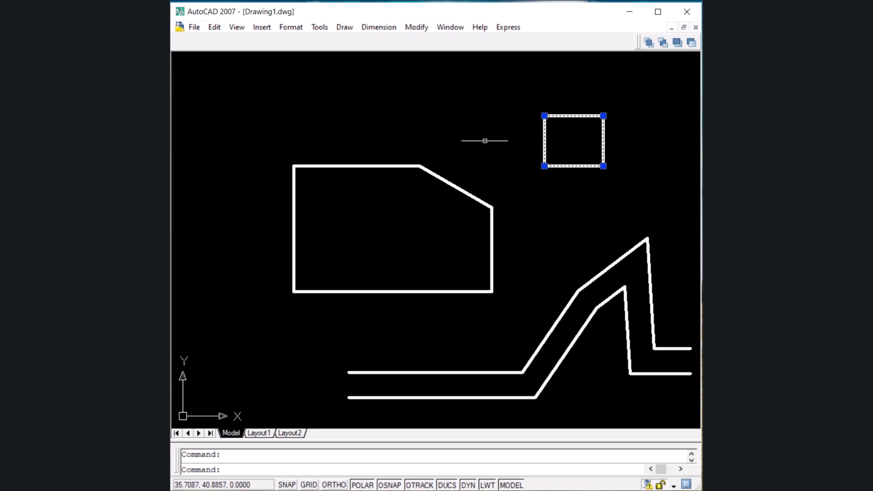
{"action": "key", "text": "Escape"}
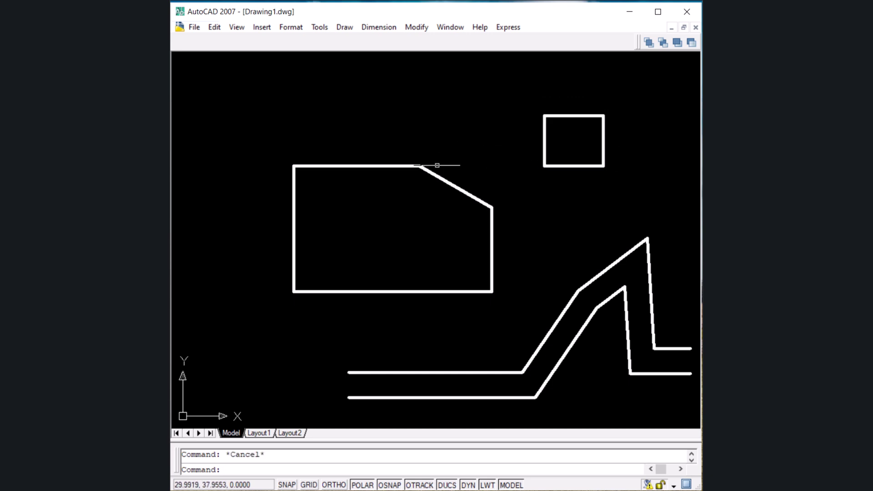
- Start a polygon with 6 sides and place its center above the outline's upper edge
{"action": "left_click", "coordinate": [350, 29]}
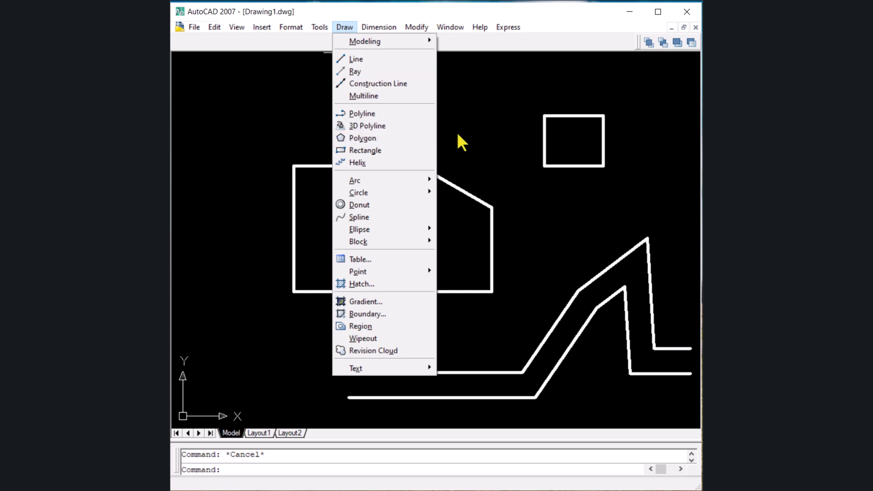
{"action": "key", "text": "Escape"}
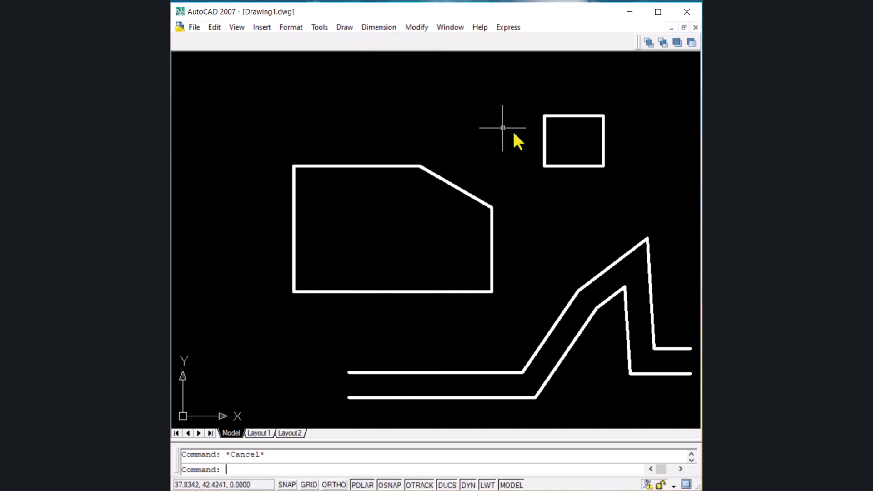
{"action": "type", "text": "pol"}
{"action": "key", "text": "Return"}
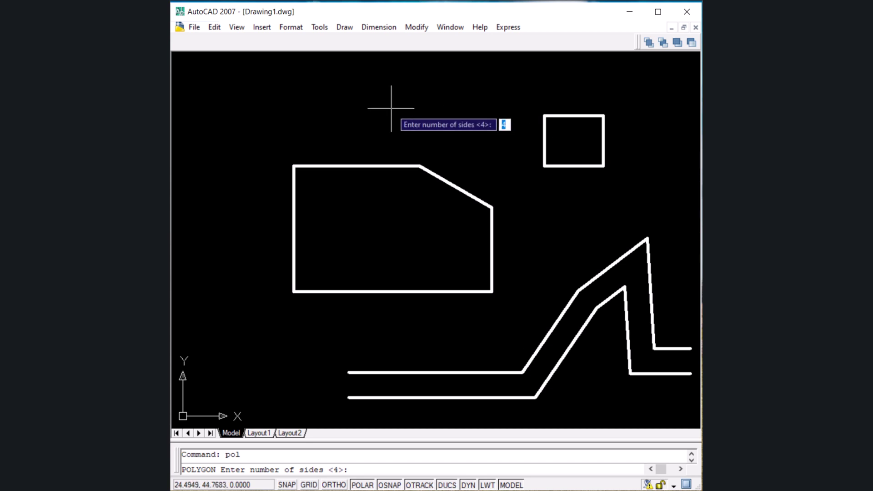
{"action": "type", "text": "6"}
{"action": "key", "text": "Return"}
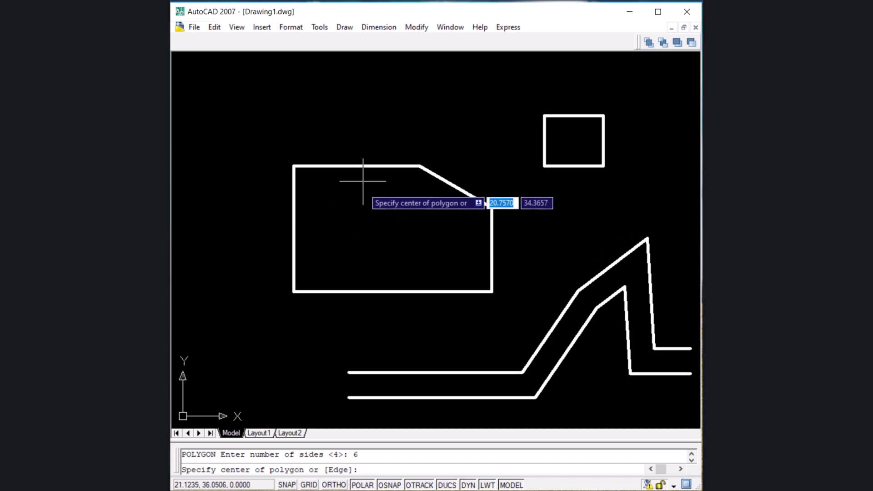
{"action": "left_click", "coordinate": [354, 98]}
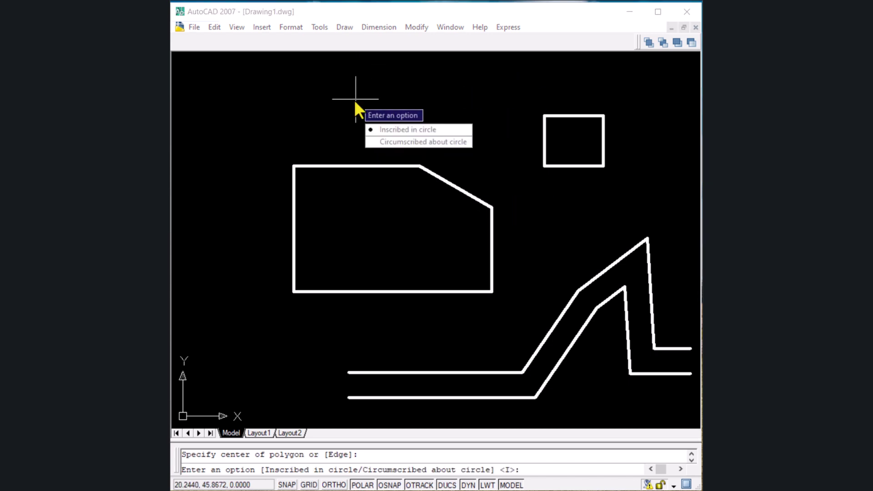
- Complete the hexagon as inscribed in a circle with a radius of 5
{"action": "key", "text": "Down"}
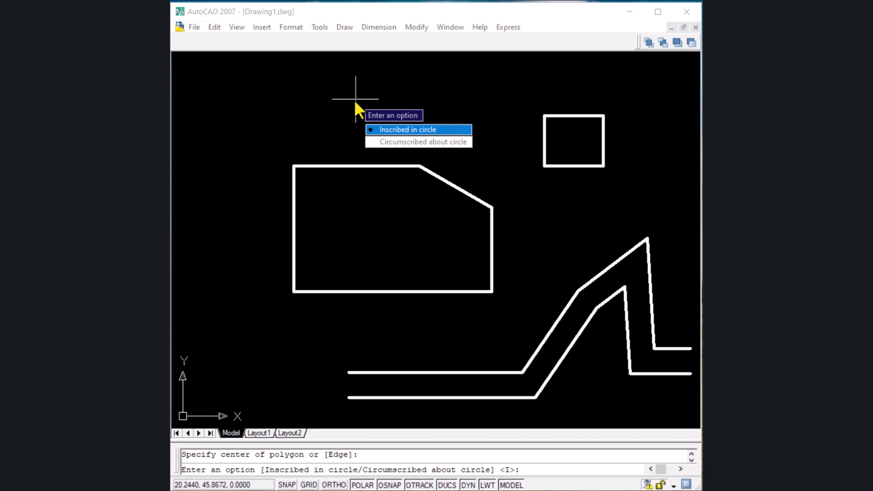
{"action": "key", "text": "Down"}
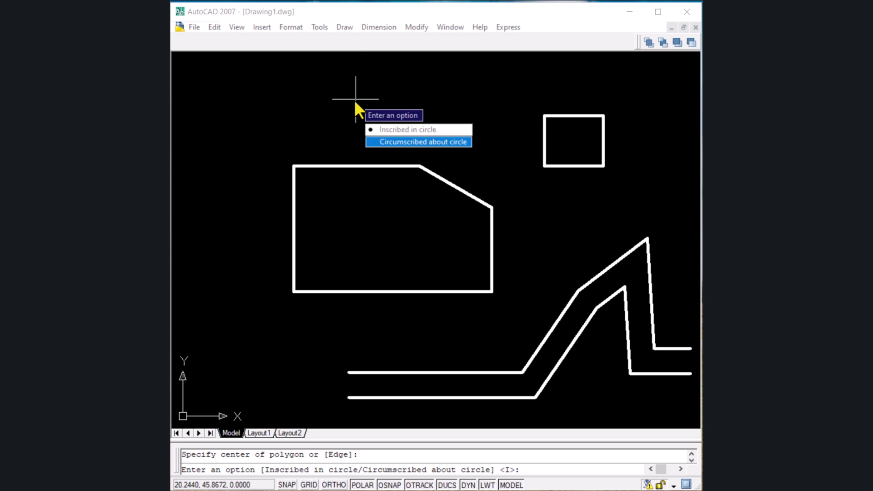
{"action": "key", "text": "Up"}
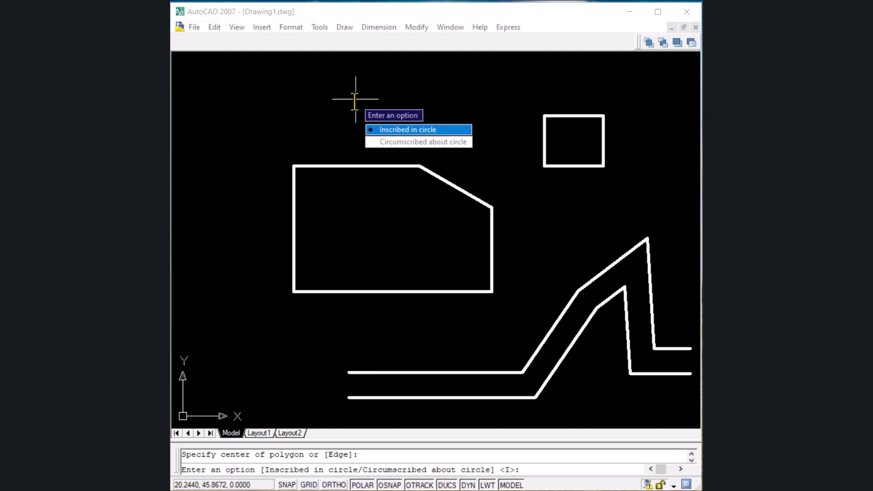
{"action": "left_click", "coordinate": [396, 131]}
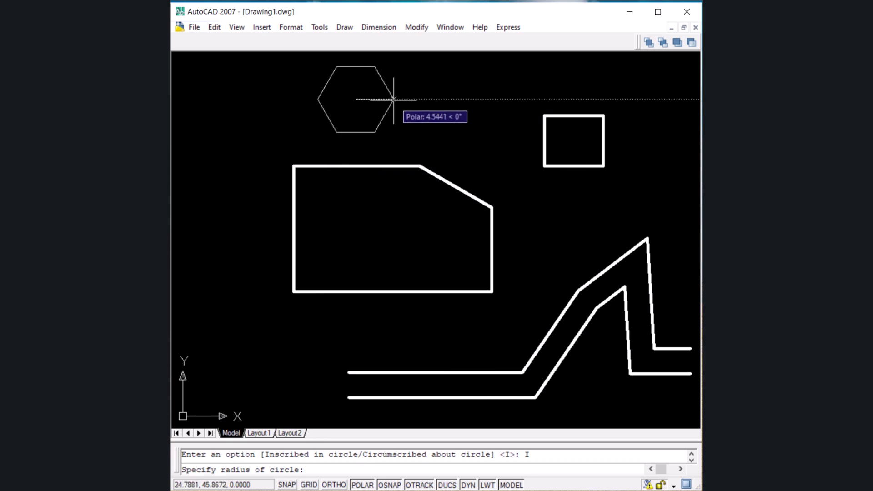
{"action": "type", "text": "5"}
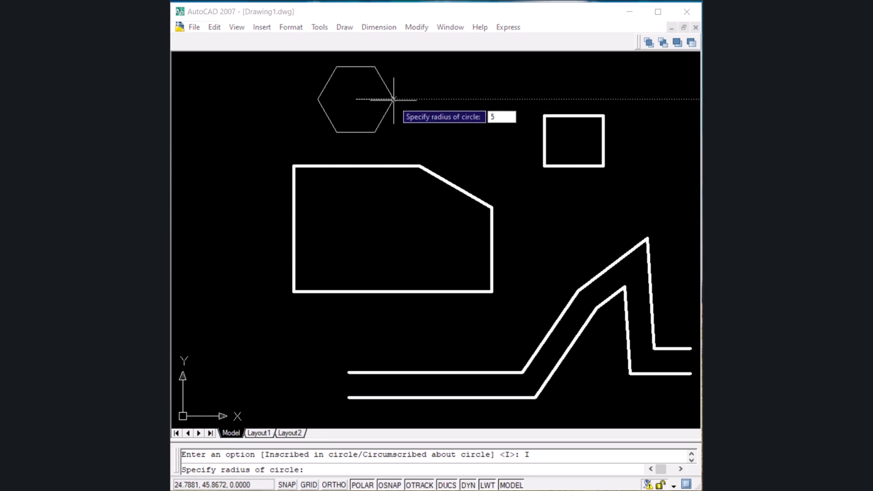
{"action": "key", "text": "Return"}
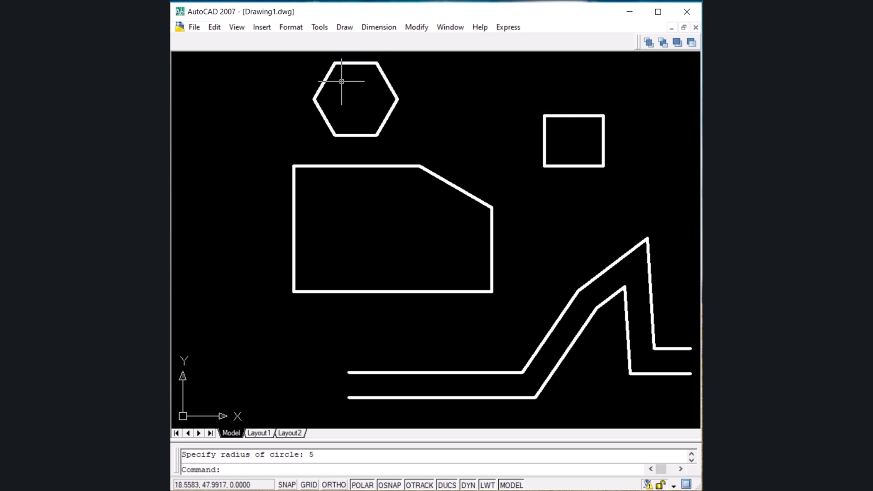
- Draw a rectangle 4 units wide and 5 units high upward from a first corner inside the outline, near its upper-left corner
{"action": "left_click", "coordinate": [345, 28]}
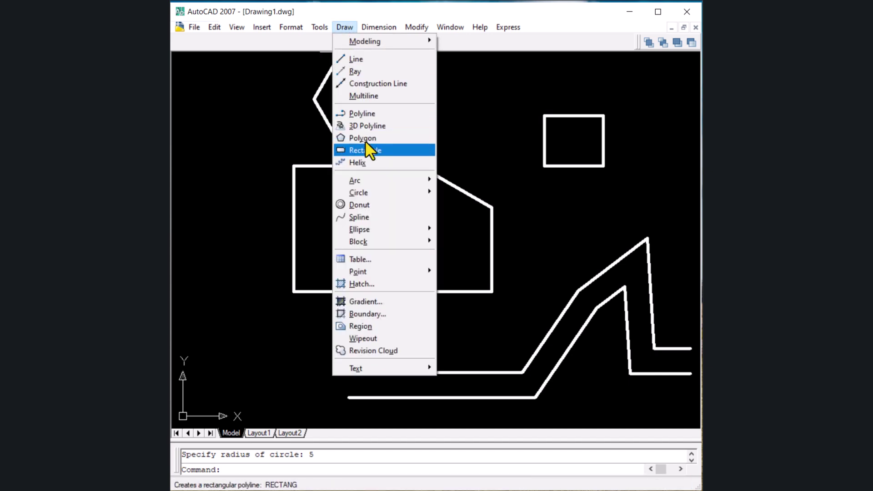
{"action": "key", "text": "Escape"}
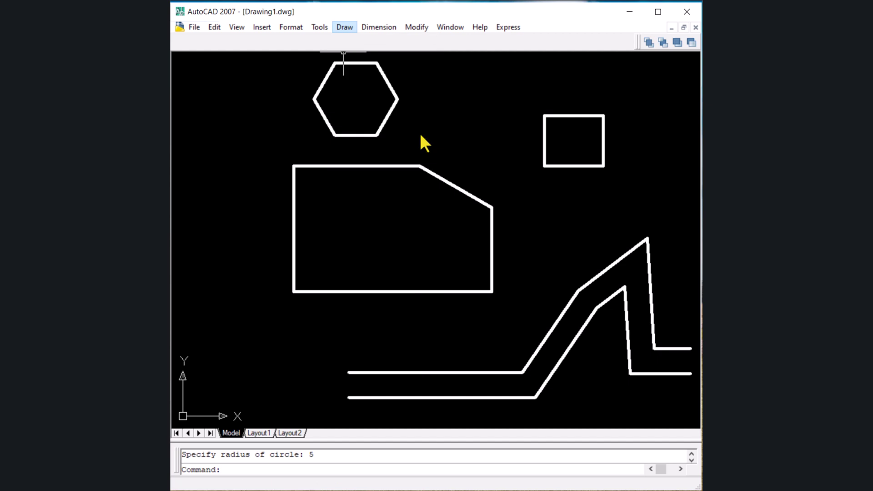
{"action": "key", "text": "Escape"}
{"action": "type", "text": "rec"}
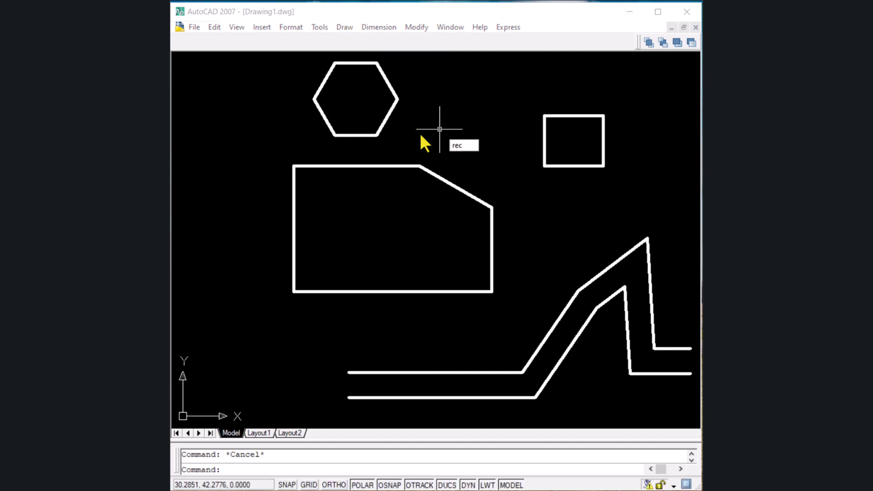
{"action": "key", "text": "Return"}
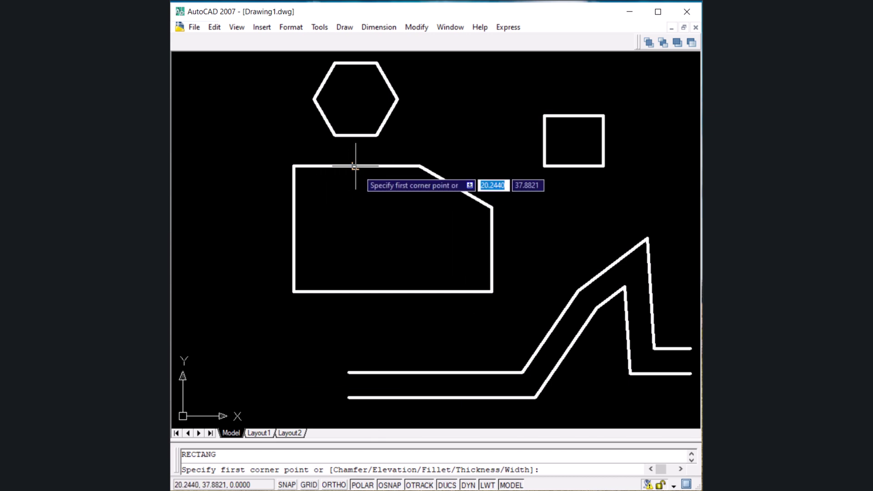
{"action": "left_click", "coordinate": [336, 200]}
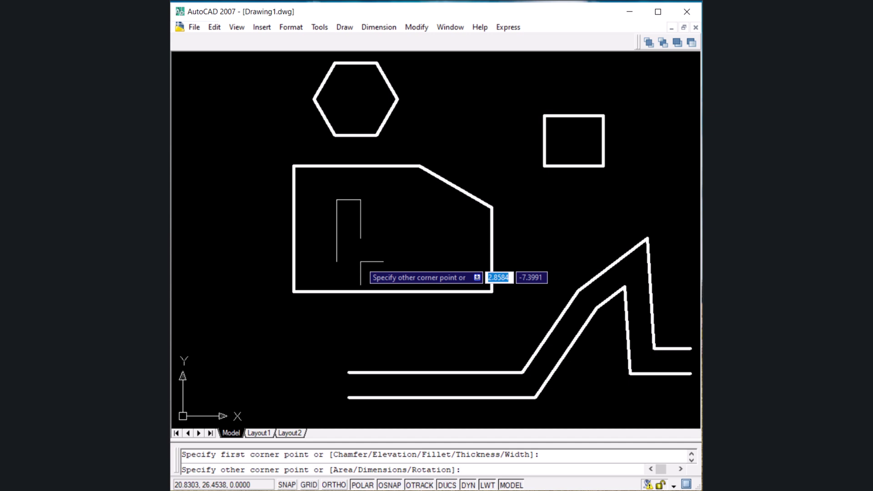
{"action": "type", "text": "4"}
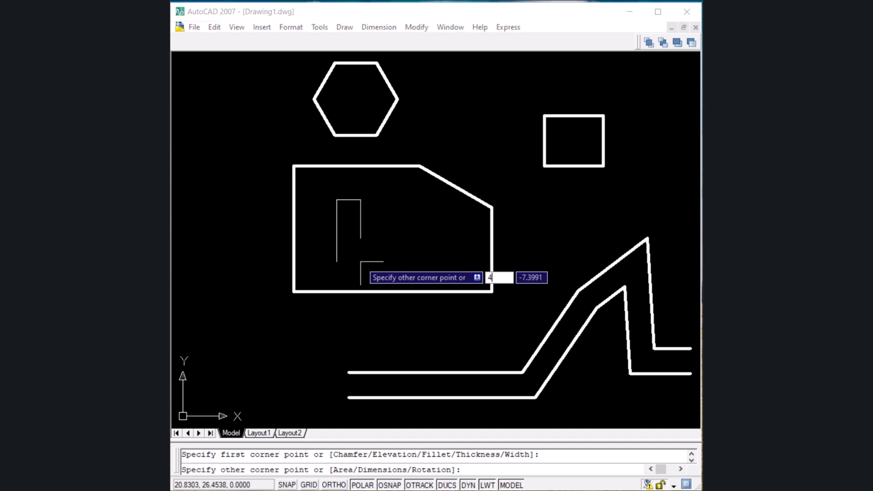
{"action": "key", "text": "Tab"}
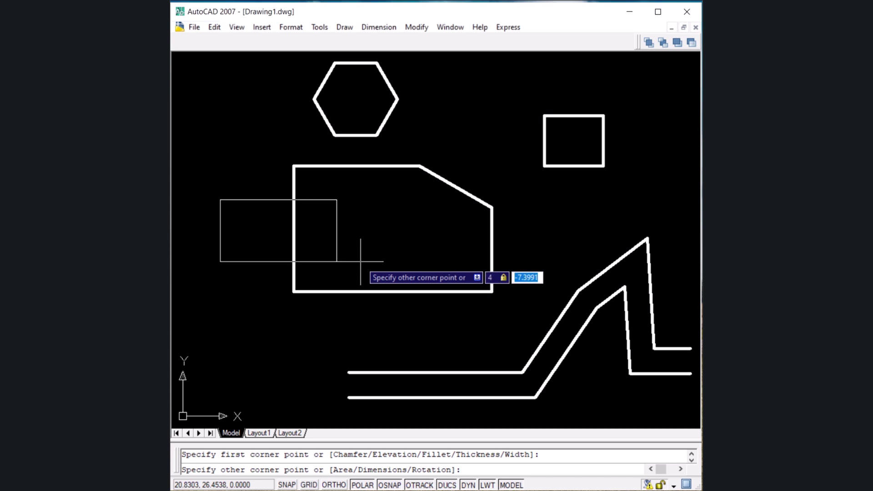
{"action": "type", "text": "5"}
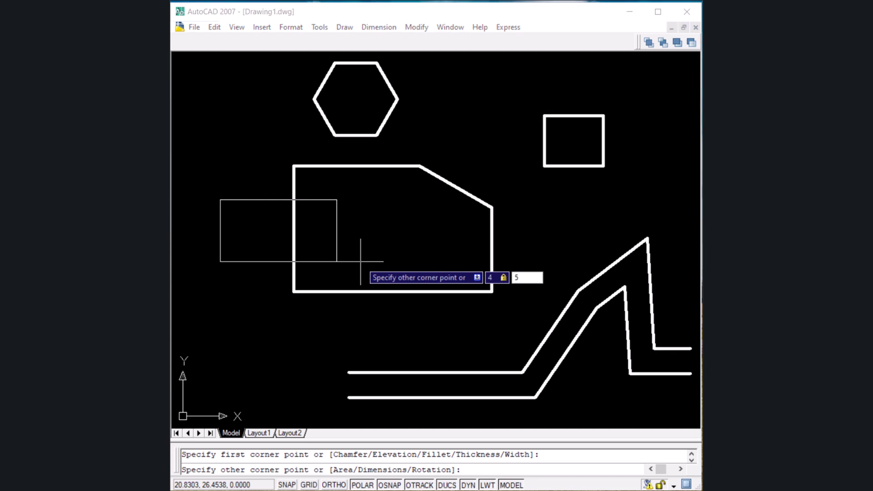
{"action": "key", "text": "Return"}
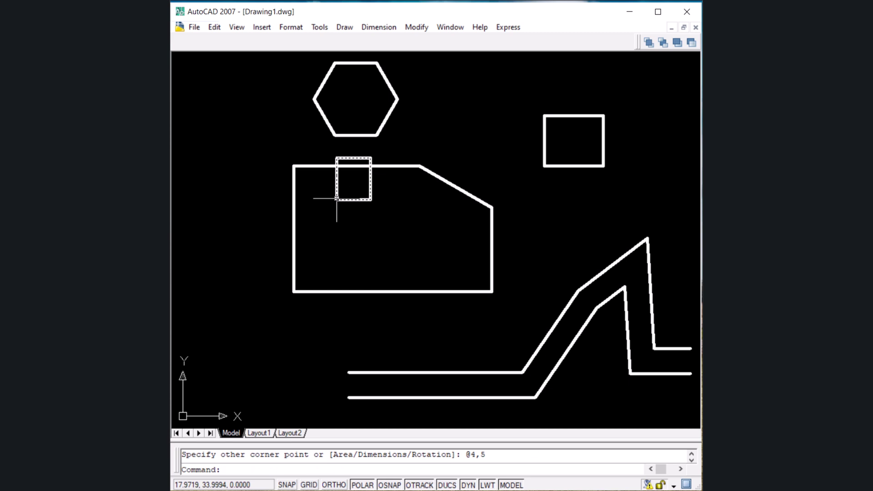
- Move the small 4 by 5 rectangle down and slightly right so it lies fully inside the outline
{"action": "left_click", "coordinate": [370, 183]}
{"action": "type", "text": "m"}
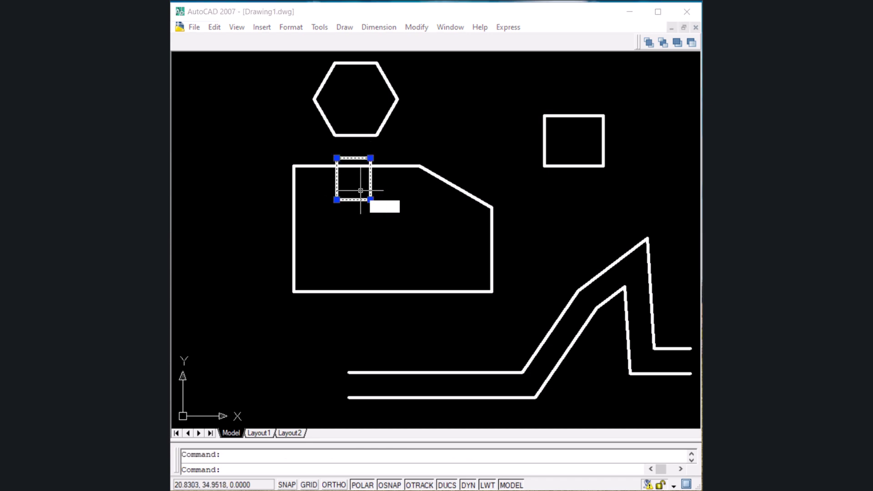
{"action": "key", "text": "Return"}
{"action": "left_click", "coordinate": [353, 200]}
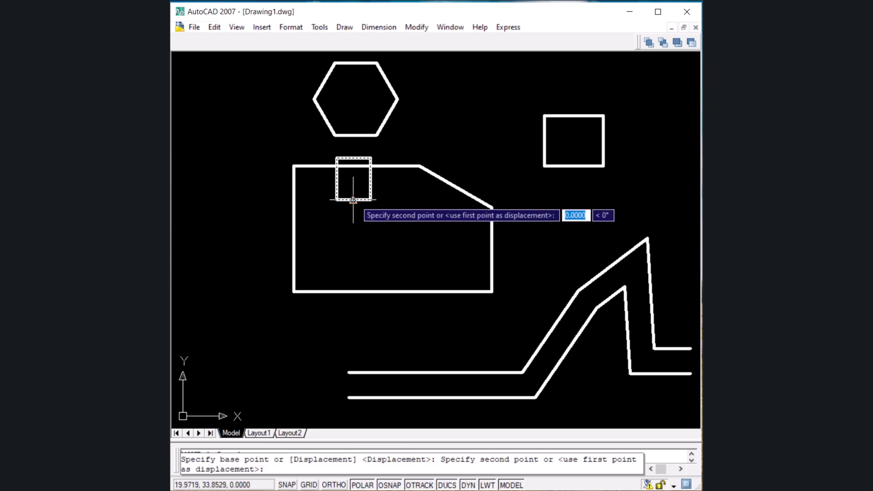
{"action": "left_click", "coordinate": [361, 250]}
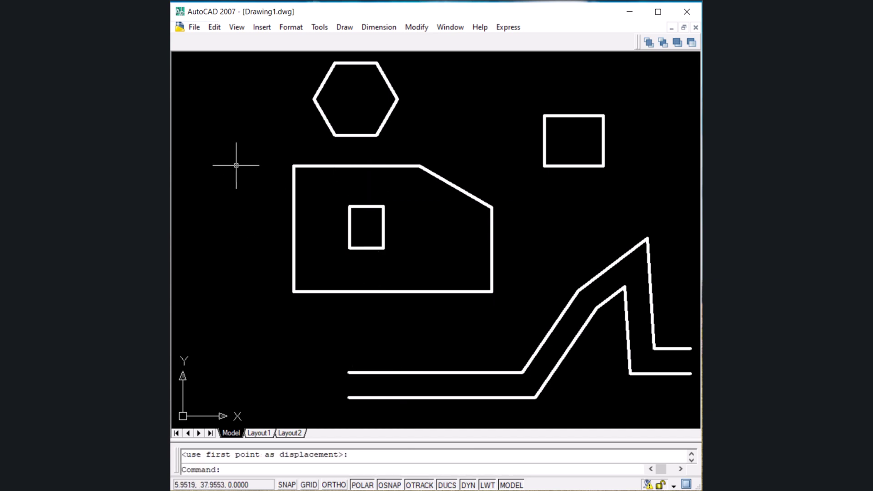
{"action": "left_click", "coordinate": [344, 27]}
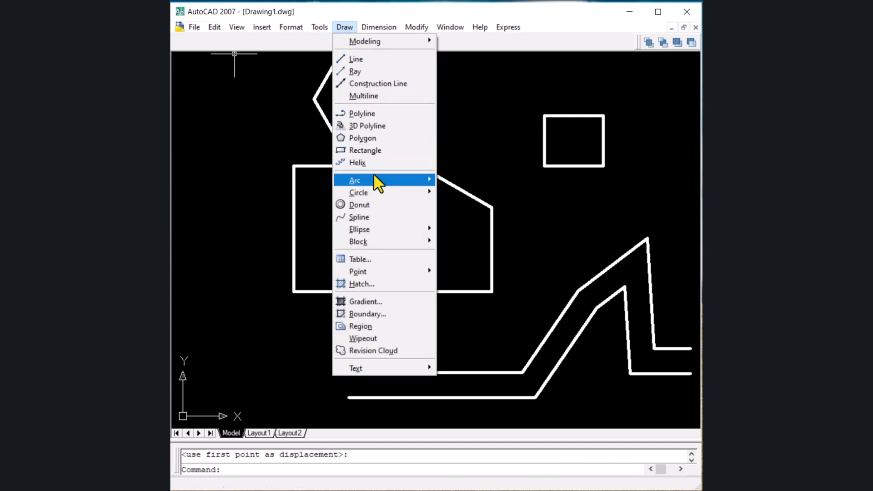
{"action": "key", "text": "Escape"}
{"action": "key", "text": "Escape"}
{"action": "key", "text": "Escape"}
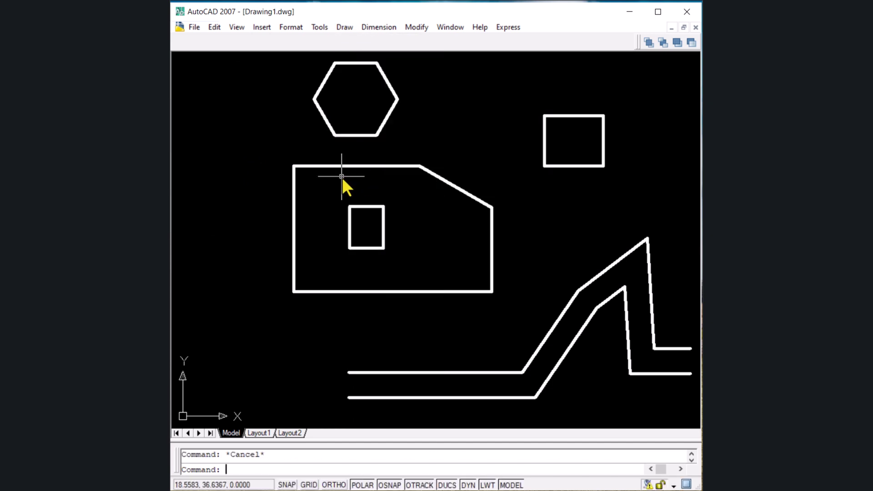
- Draw a three-point arc from the outline's upper-left corner, bulging outward past the left edge's midpoint, to its lower-left corner
{"action": "type", "text": "a"}
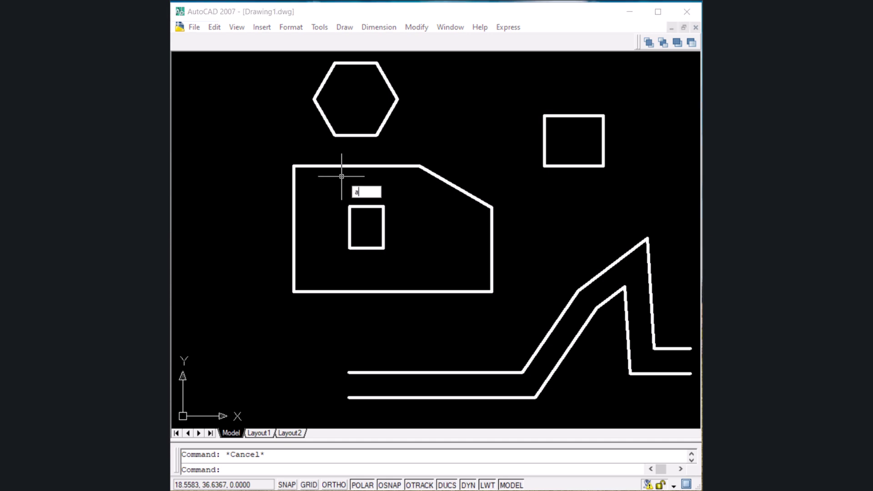
{"action": "key", "text": "Return"}
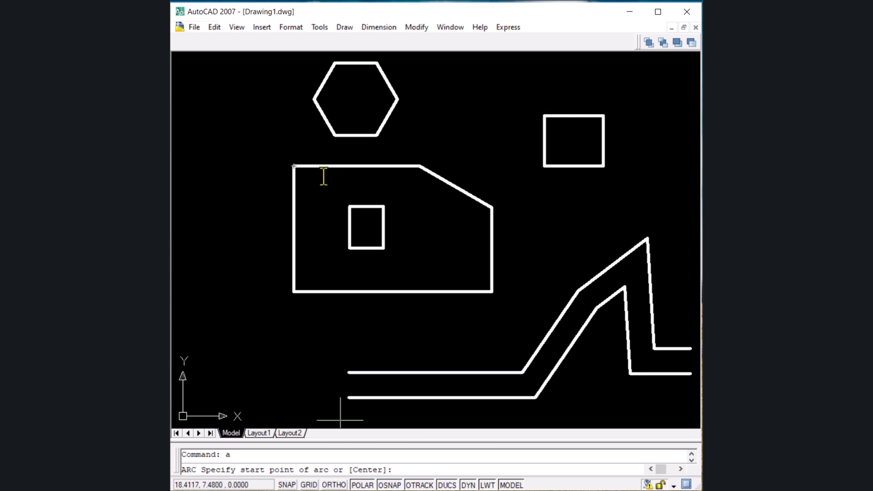
{"action": "left_click", "coordinate": [294, 166]}
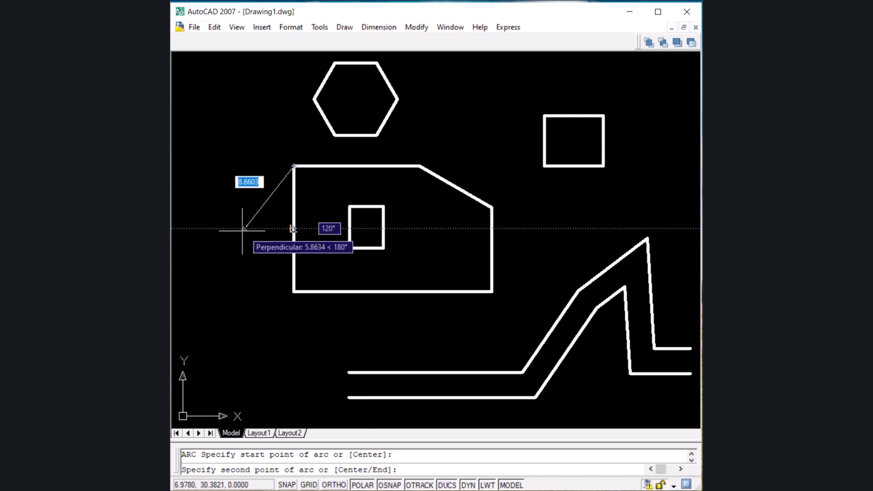
{"action": "left_click", "coordinate": [231, 229]}
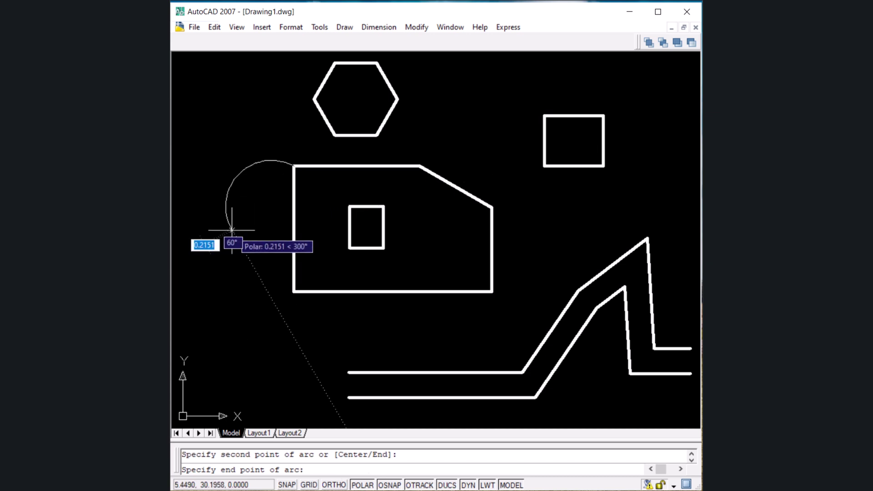
{"action": "left_click", "coordinate": [294, 292]}
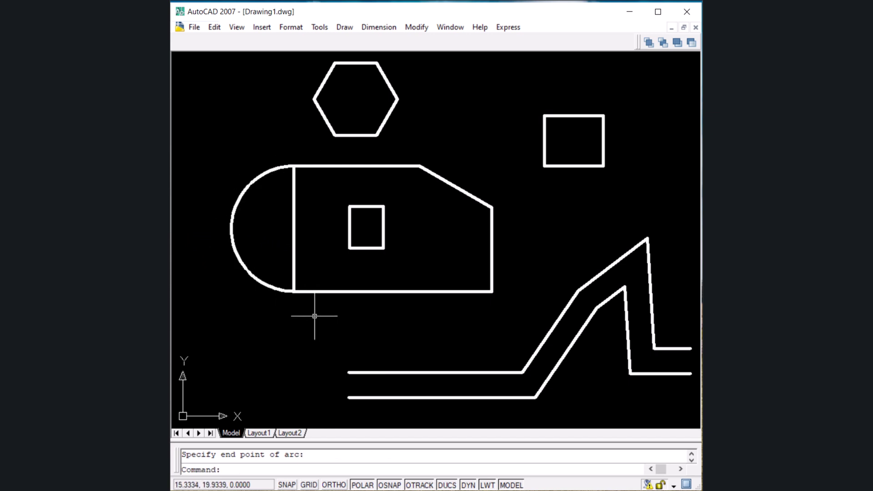
{"action": "key", "text": "alt+d"}
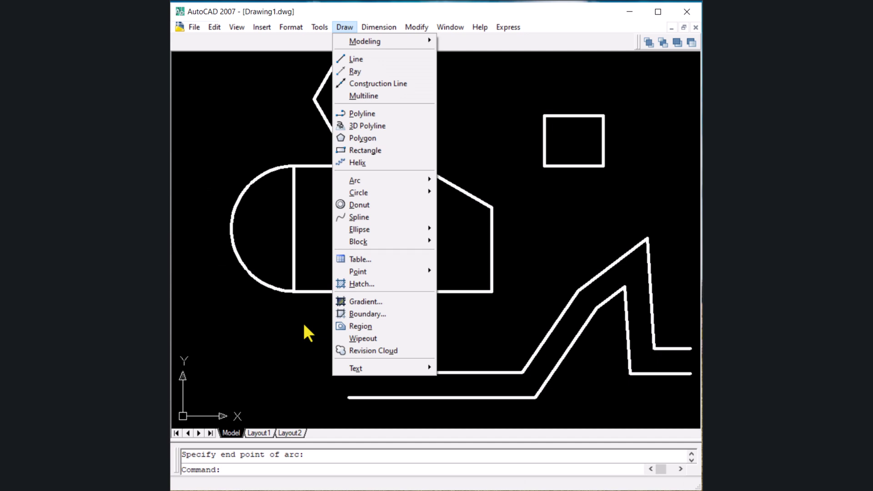
{"action": "key", "text": "Escape"}
{"action": "key", "text": "Escape"}
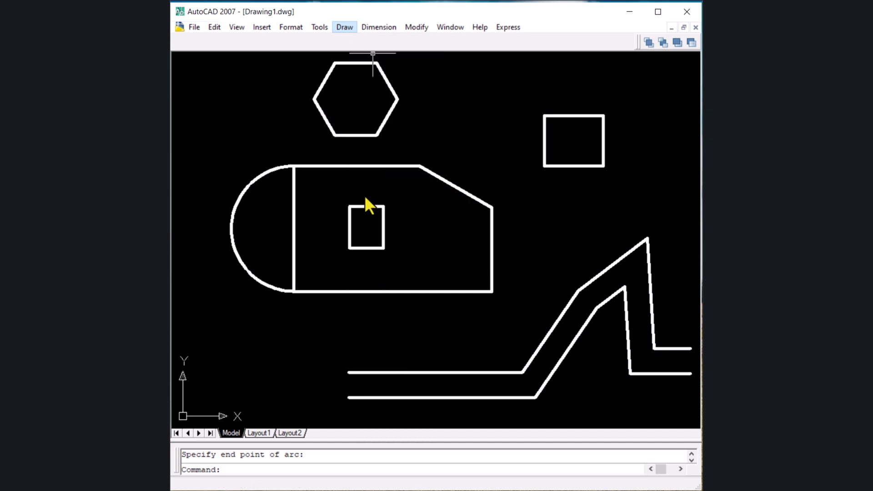
{"action": "key", "text": "Escape"}
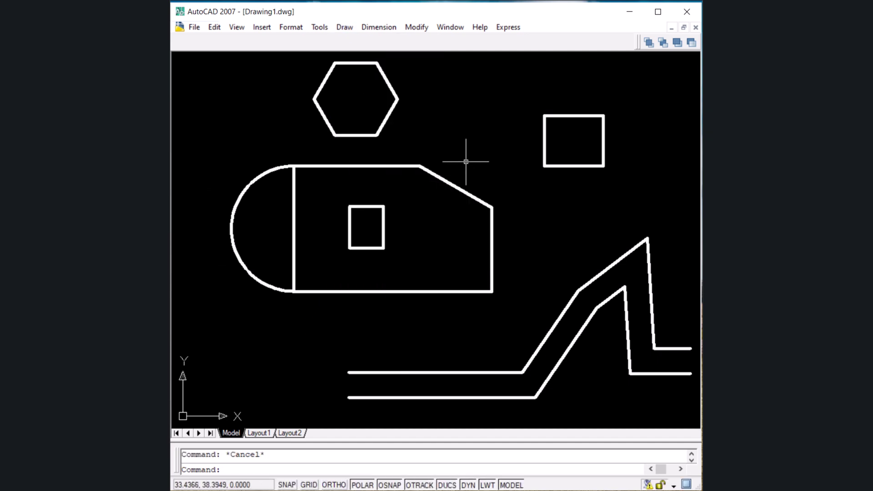
- Draw a circle with a radius of 5 centered on the hexagon's center
{"action": "type", "text": "c"}
{"action": "key", "text": "Return"}
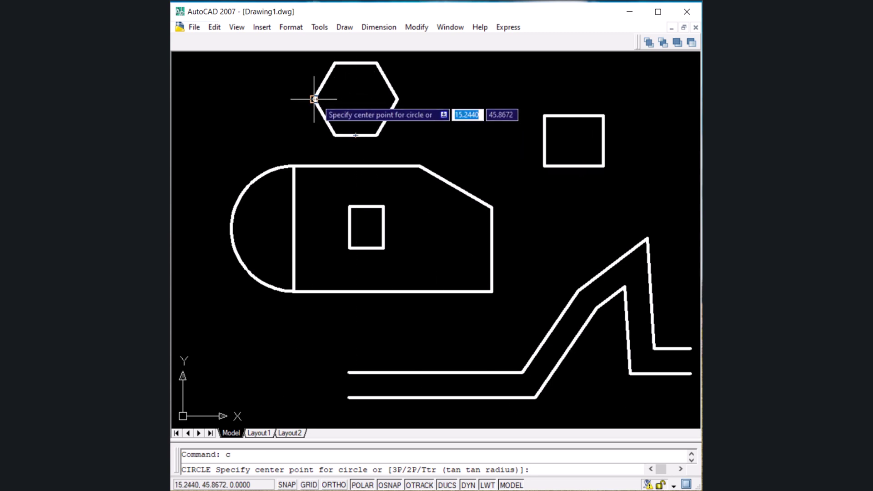
{"action": "left_click", "coordinate": [355, 98]}
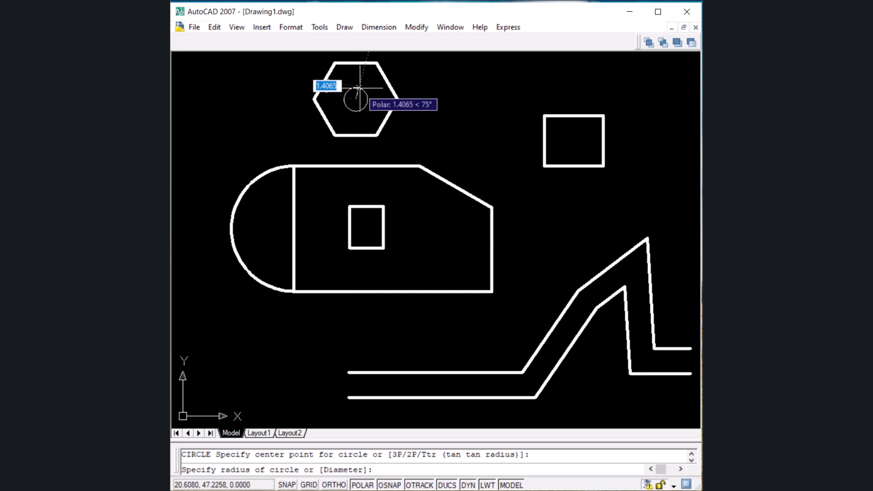
{"action": "type", "text": "5"}
{"action": "key", "text": "Return"}
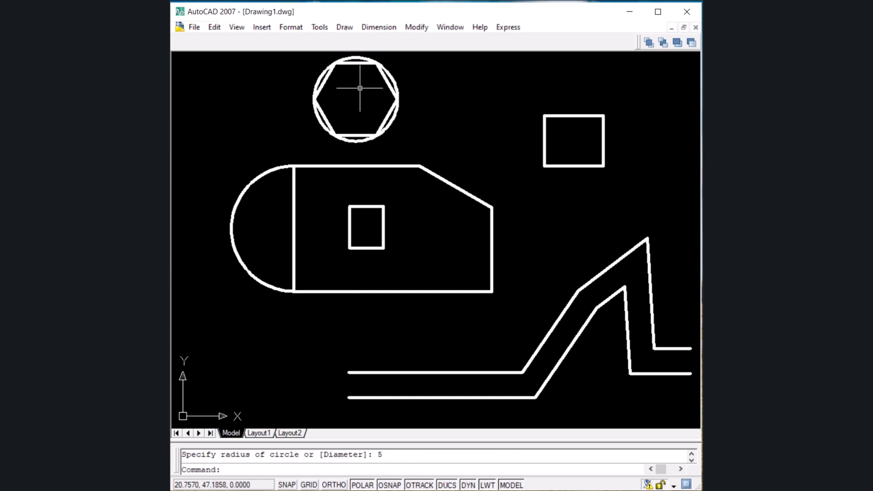
- Place three donuts with inside diameter 0.5 and outside diameter 2 in a column to the right of the hexagon
{"action": "scroll", "coordinate": [397, 96], "scroll_direction": "up", "scroll_amount": 2}
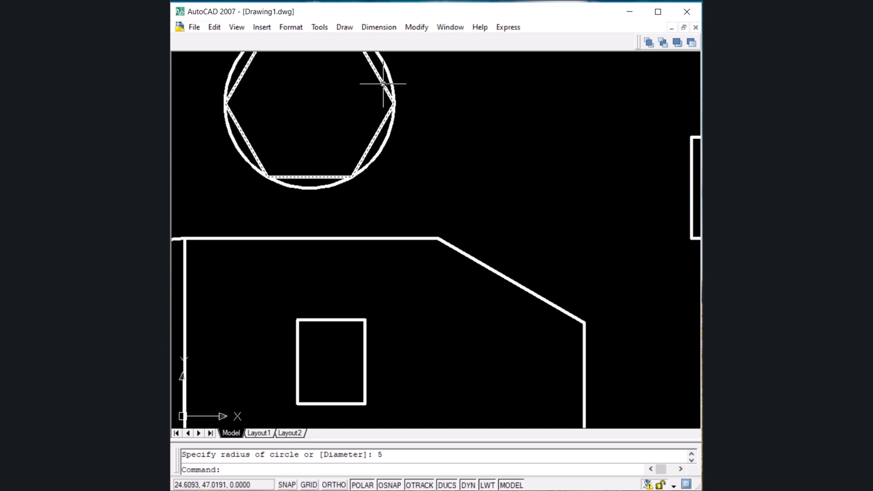
{"action": "scroll", "coordinate": [383, 84], "scroll_direction": "down", "scroll_amount": 3}
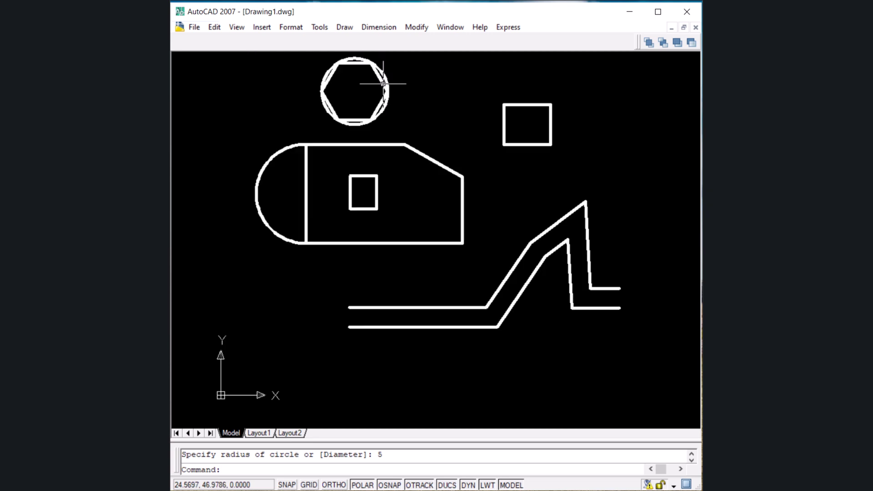
{"action": "scroll", "coordinate": [330, 56], "scroll_direction": "up", "scroll_amount": 4}
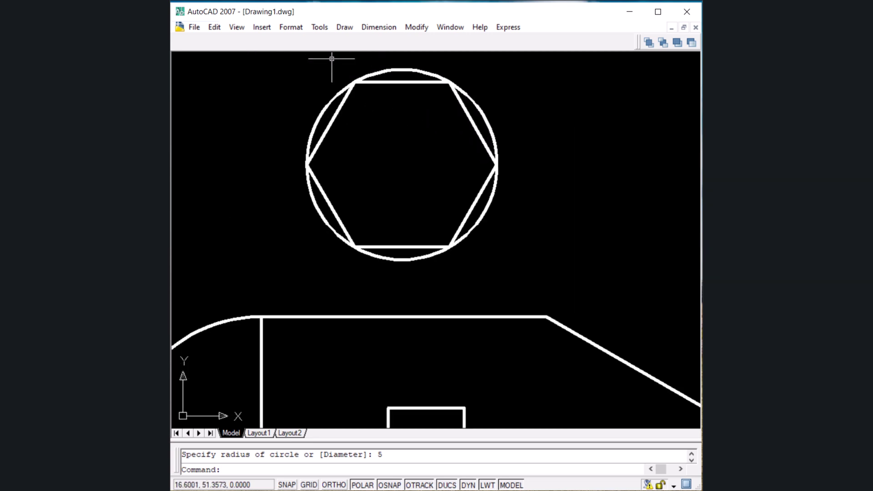
{"action": "left_click", "coordinate": [345, 27]}
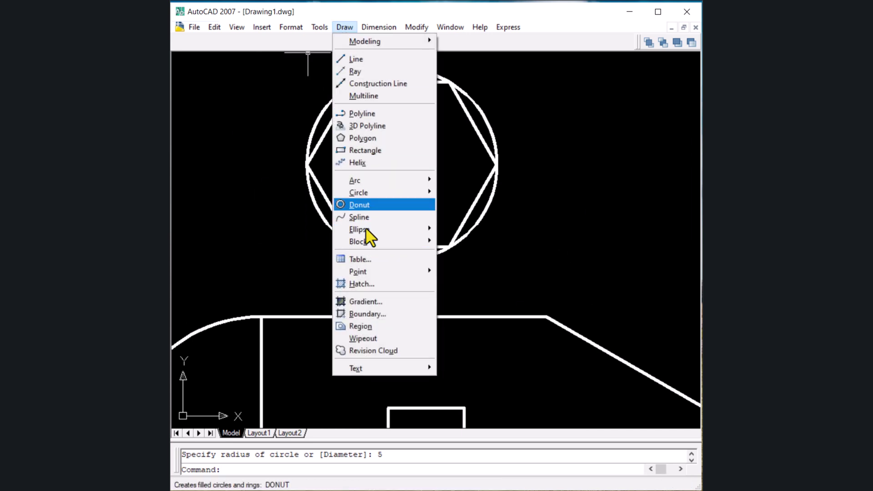
{"action": "key", "text": "Escape"}
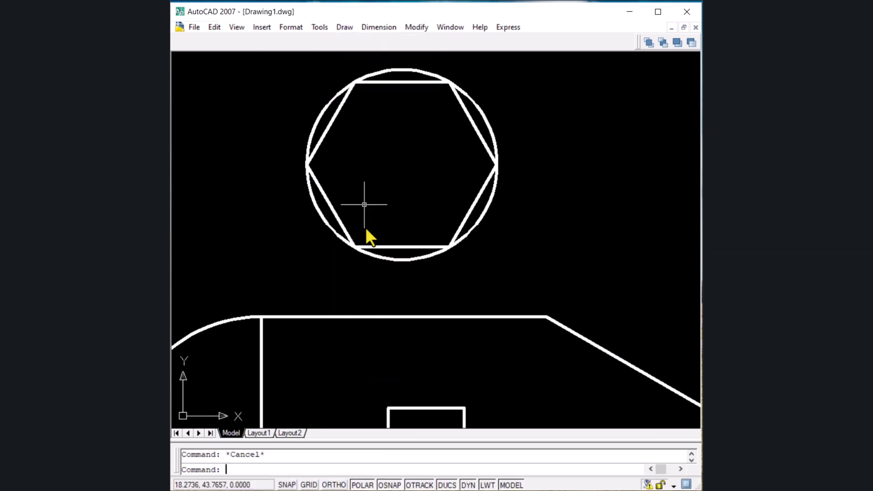
{"action": "type", "text": "do"}
{"action": "key", "text": "Return"}
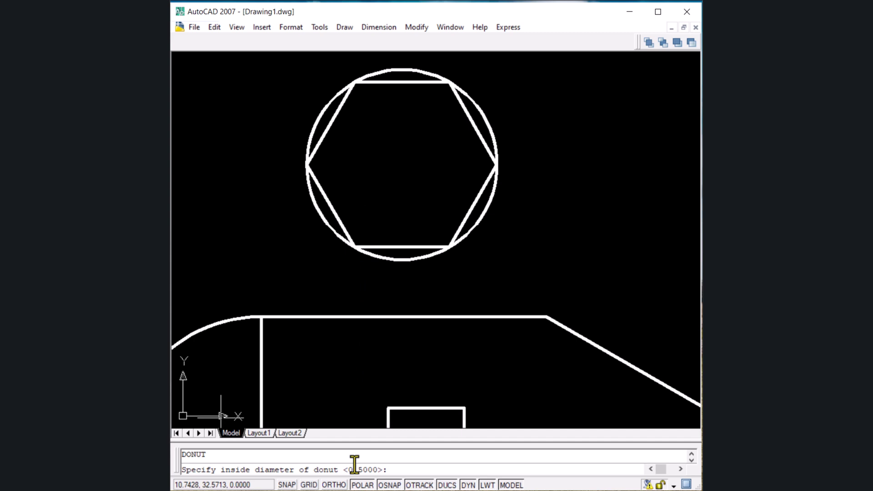
{"action": "key", "text": "Return"}
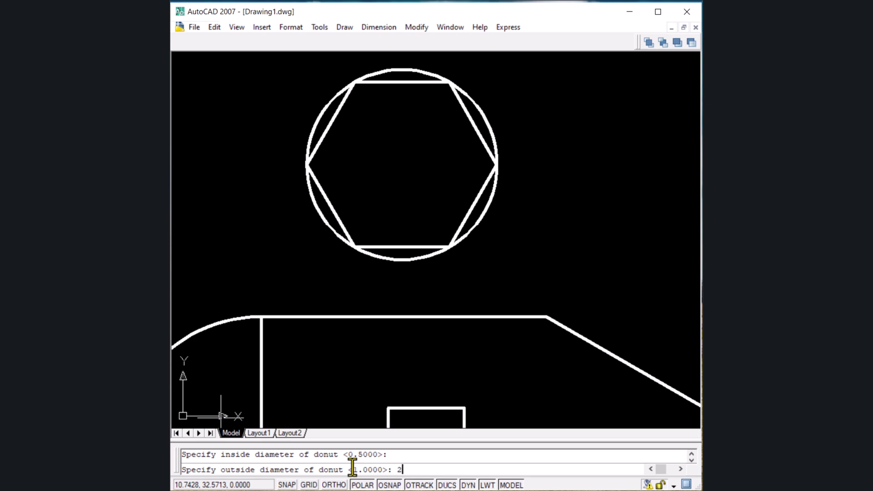
{"action": "key", "text": "Return"}
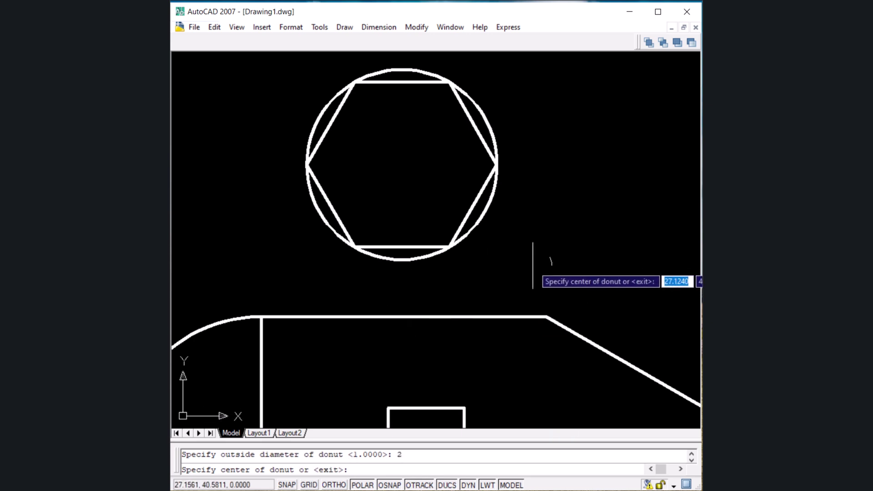
{"action": "left_click", "coordinate": [576, 155]}
{"action": "left_click", "coordinate": [584, 209]}
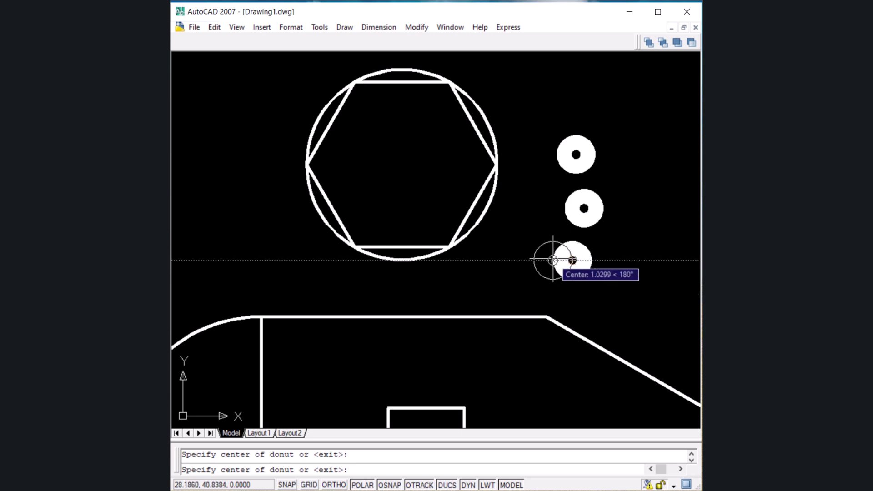
{"action": "key", "text": "Return"}
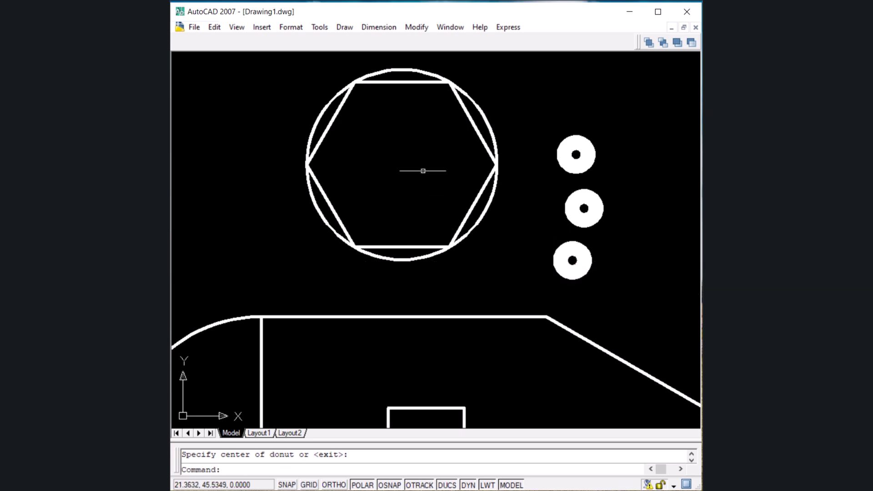
- Draw an open, nearly circular spline above the square, from its upper-left around clockwise, ending left of the start point, and set both end tangents
{"action": "left_click", "coordinate": [338, 28]}
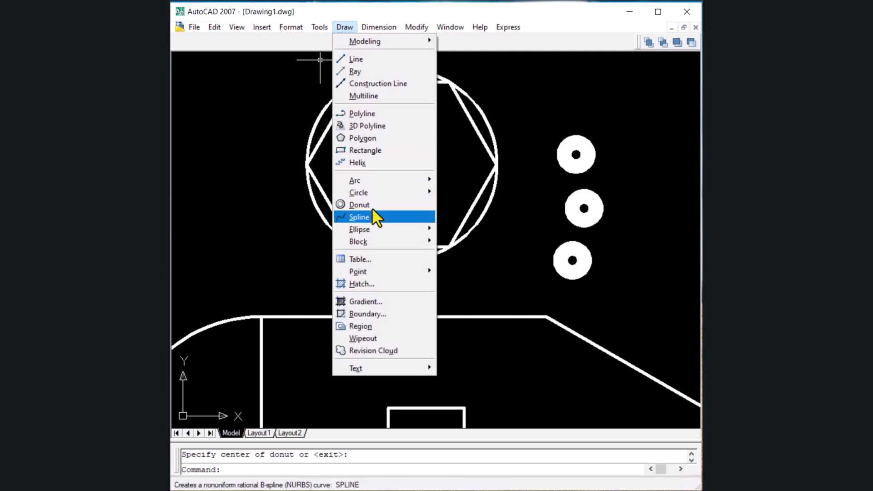
{"action": "key", "text": "Escape"}
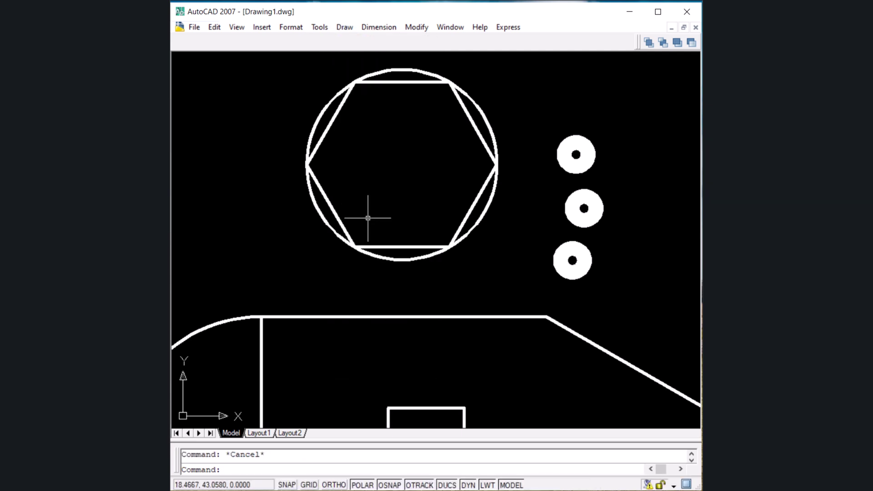
{"action": "type", "text": "spl"}
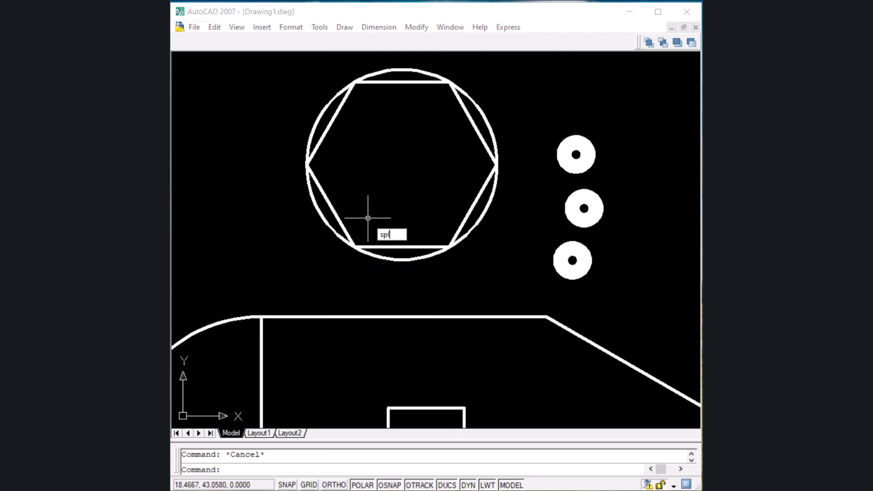
{"action": "key", "text": "Return"}
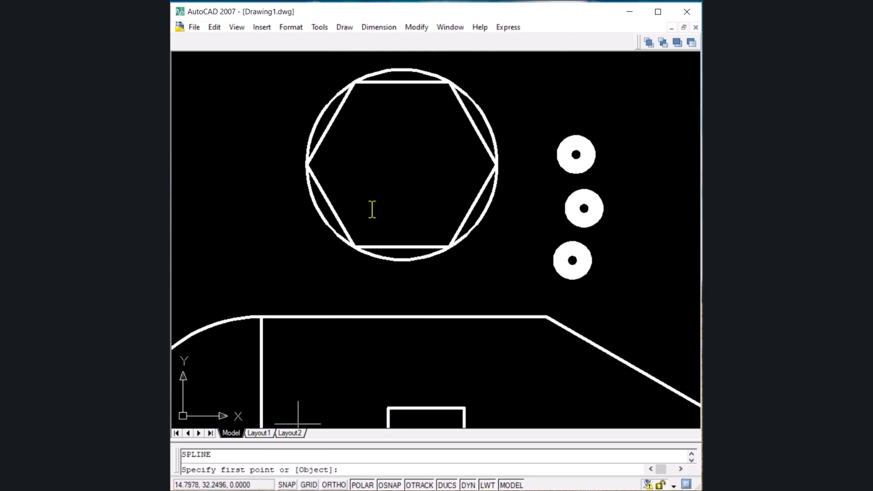
{"action": "scroll", "coordinate": [291, 252], "scroll_direction": "down", "scroll_amount": 4}
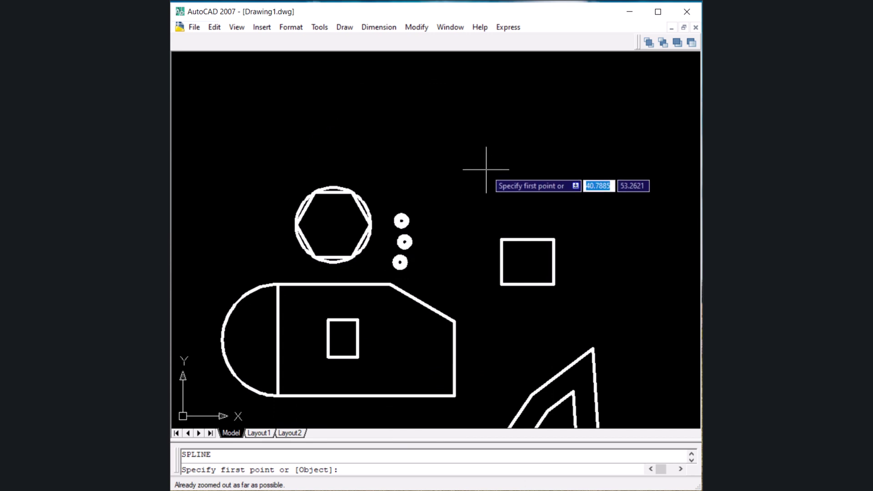
{"action": "scroll", "coordinate": [479, 169], "scroll_direction": "up", "scroll_amount": 2}
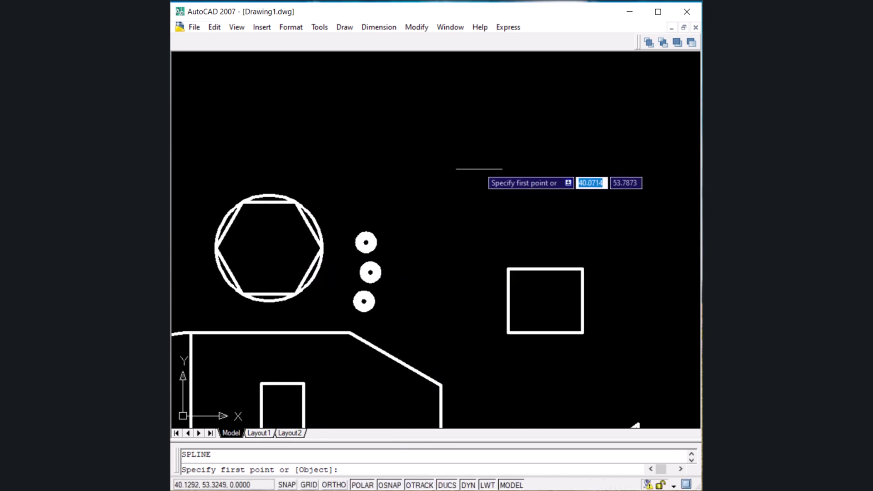
{"action": "left_click", "coordinate": [458, 111]}
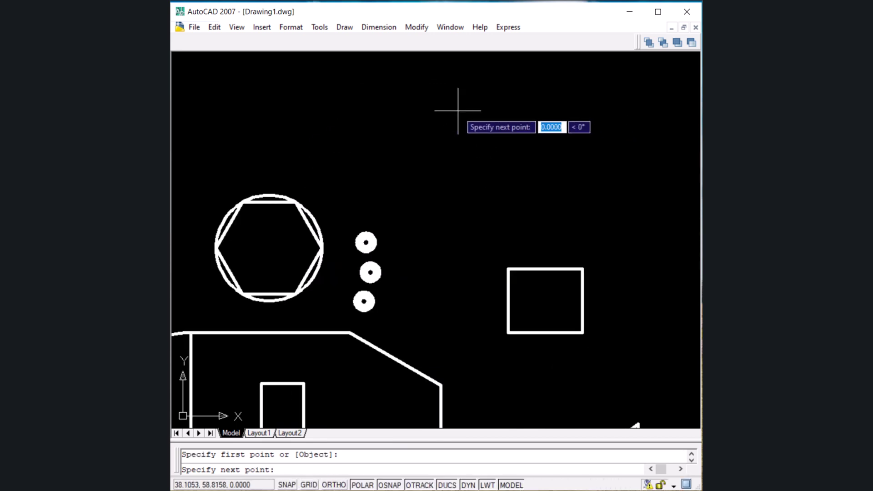
{"action": "left_click", "coordinate": [610, 111]}
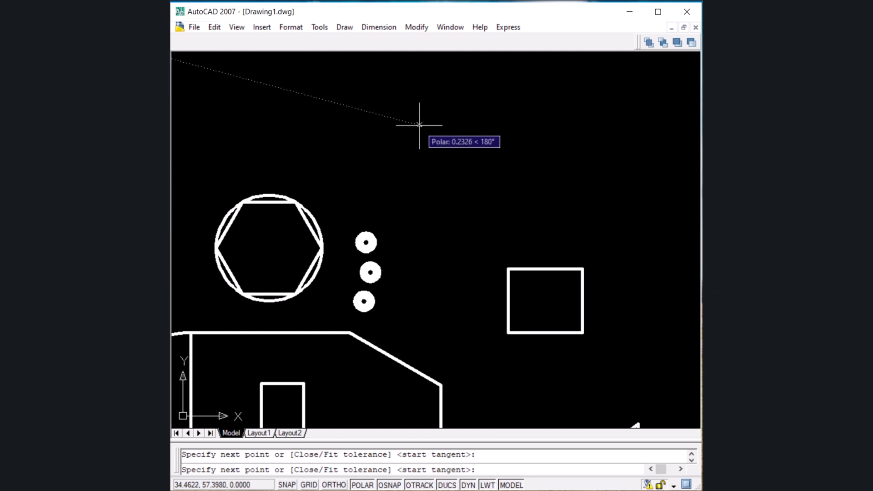
{"action": "key", "text": "Return"}
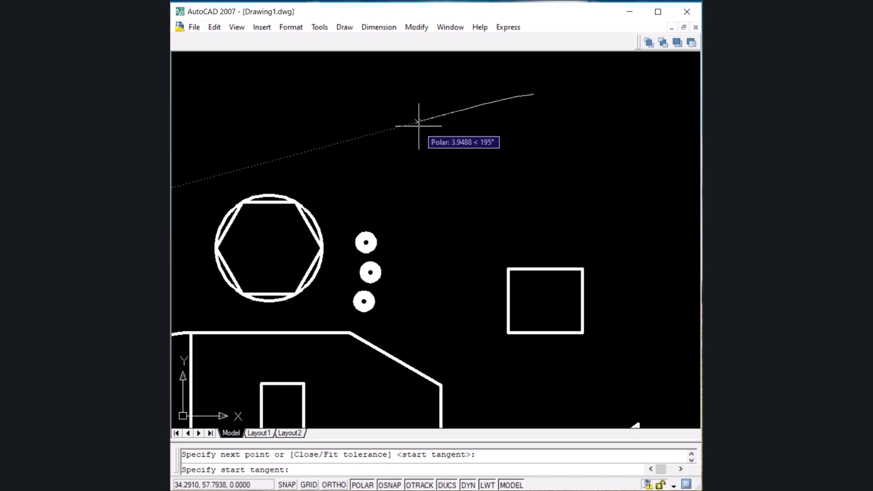
{"action": "left_click", "coordinate": [430, 237]}
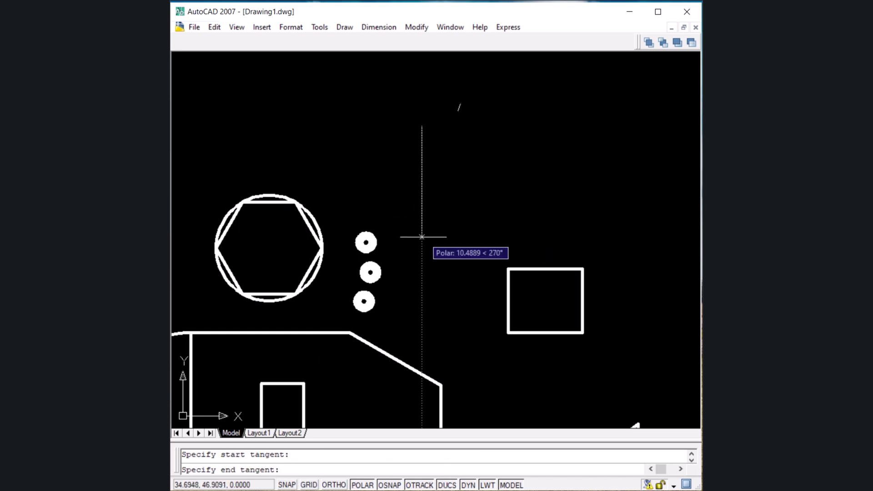
{"action": "left_click", "coordinate": [471, 285]}
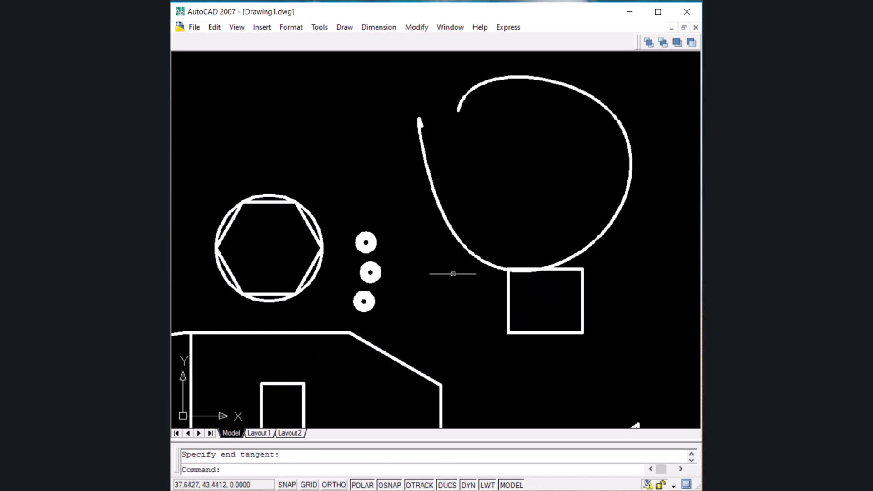
- Examine the spline's hooked end up close, and set the Top view to show the whole drawing
{"action": "scroll", "coordinate": [418, 115], "scroll_direction": "up", "scroll_amount": 6}
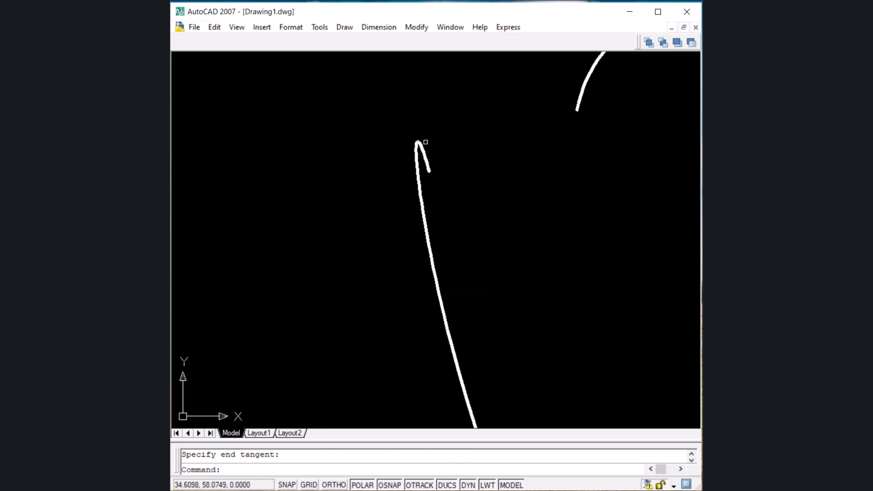
{"action": "scroll", "coordinate": [419, 189], "scroll_direction": "down", "scroll_amount": 4}
{"action": "scroll", "coordinate": [436, 231], "scroll_direction": "up", "scroll_amount": 3}
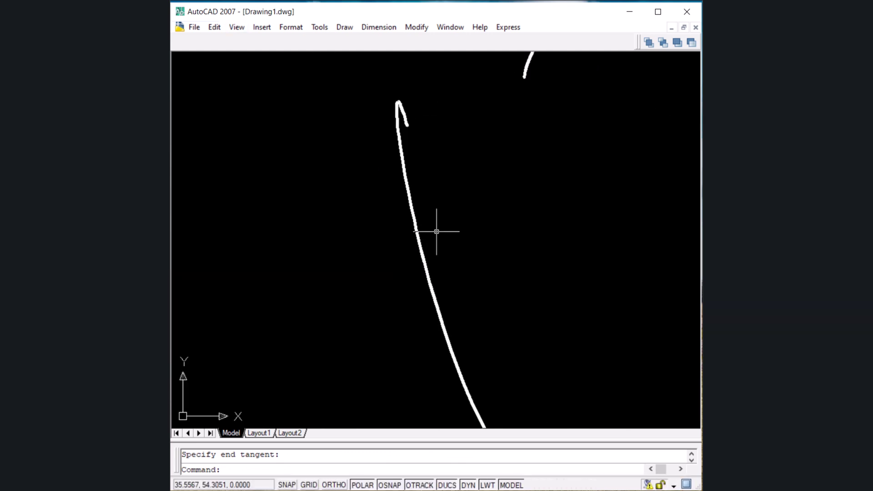
{"action": "scroll", "coordinate": [437, 232], "scroll_direction": "down", "scroll_amount": 3}
{"action": "scroll", "coordinate": [436, 230], "scroll_direction": "up", "scroll_amount": 3}
{"action": "scroll", "coordinate": [436, 230], "scroll_direction": "down", "scroll_amount": 1}
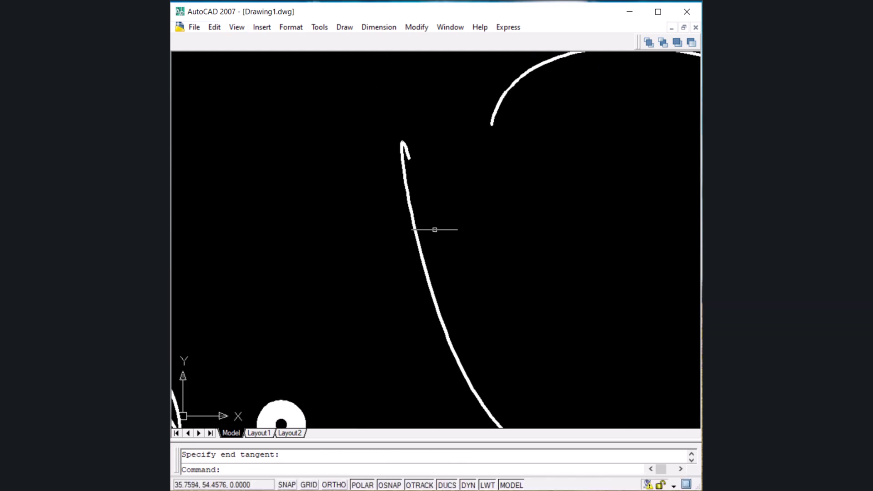
{"action": "left_click", "coordinate": [238, 28]}
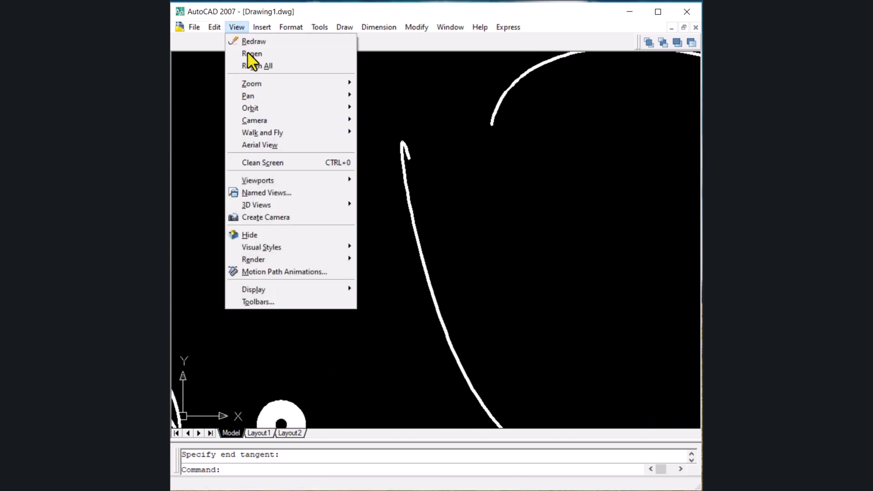
{"action": "mouse_move", "coordinate": [299, 206]}
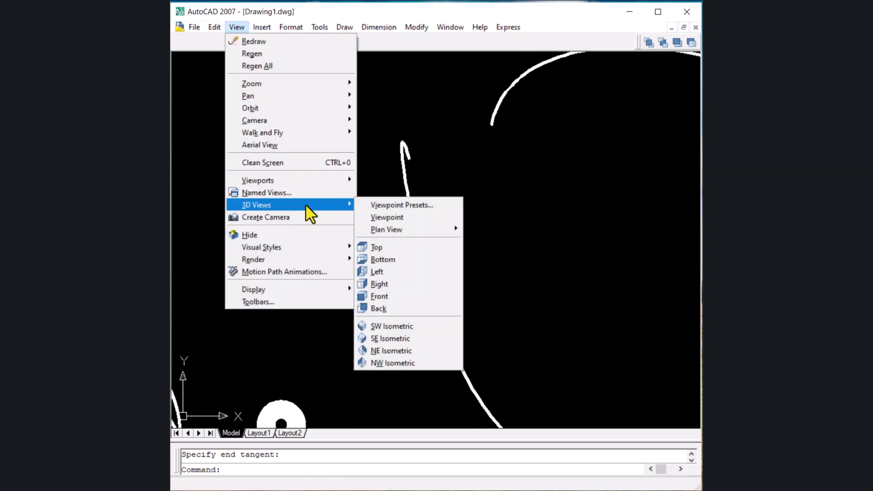
{"action": "left_click", "coordinate": [387, 248]}
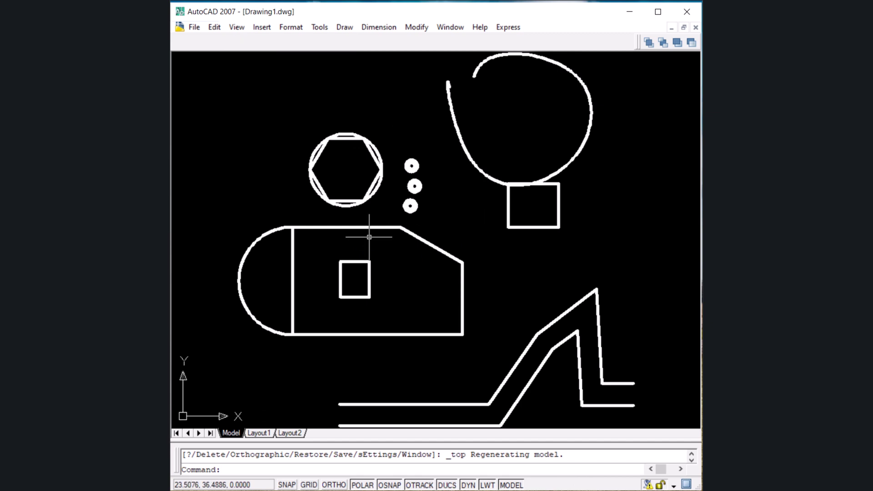
{"action": "scroll", "coordinate": [369, 237], "scroll_direction": "down", "scroll_amount": 1}
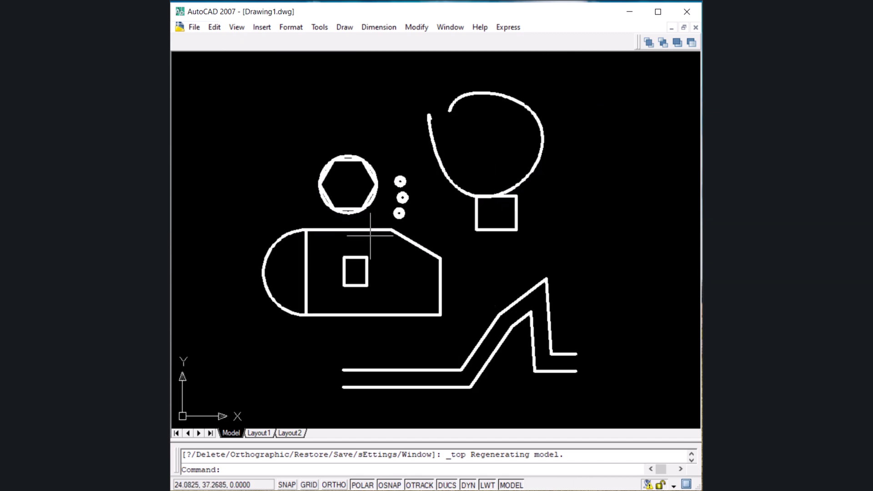
- Draw a horizontal ellipse to the right of the spline and square, with a 15-unit axis and a distance of 4 to the other axis
{"action": "left_click", "coordinate": [345, 28]}
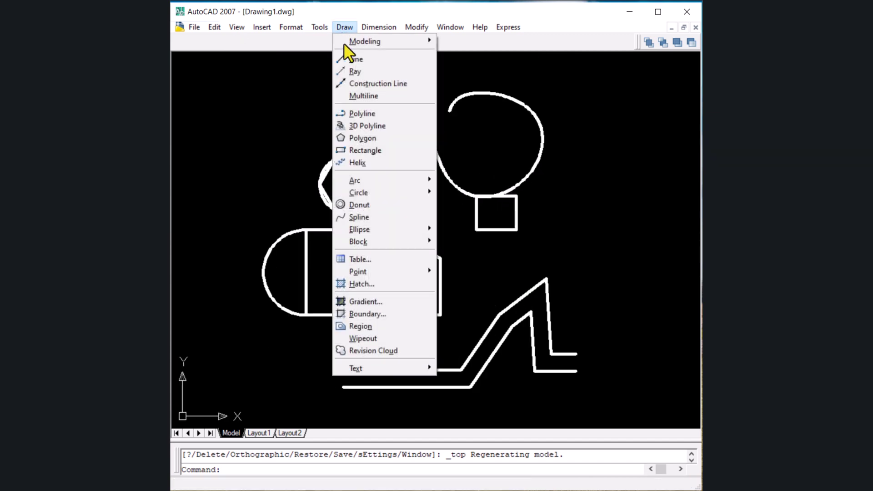
{"action": "mouse_move", "coordinate": [380, 222]}
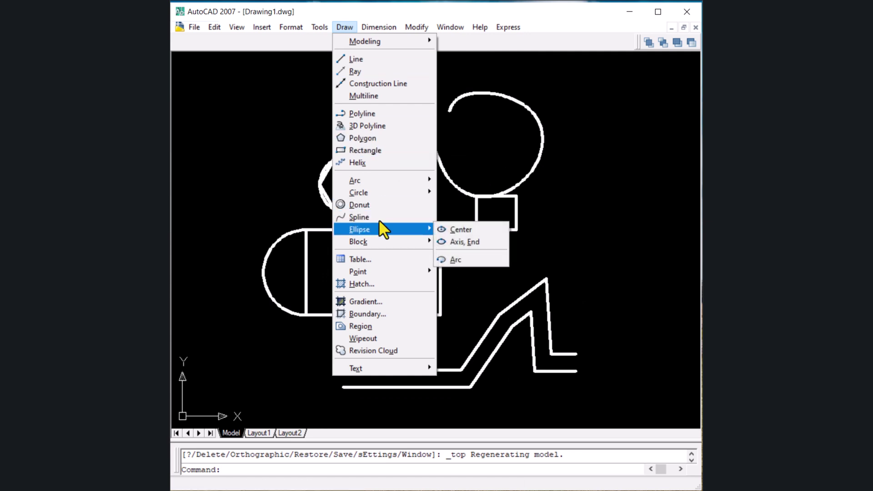
{"action": "key", "text": "Escape"}
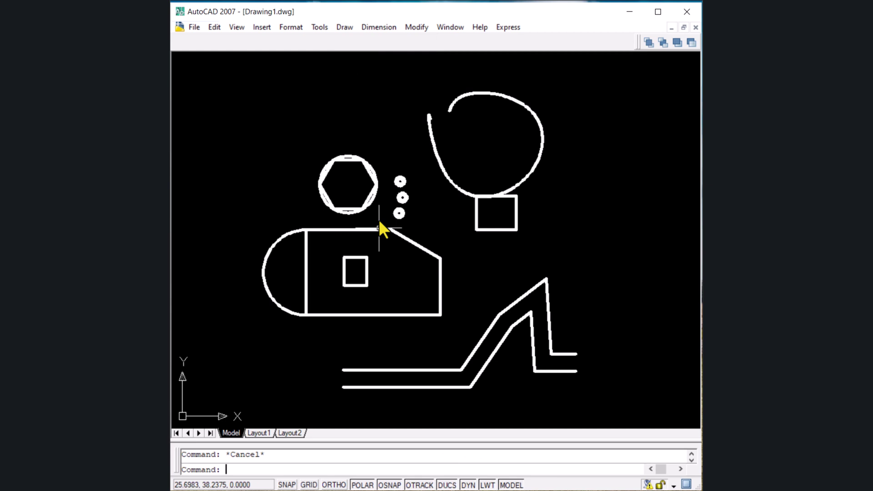
{"action": "type", "text": "el"}
{"action": "key", "text": "Return"}
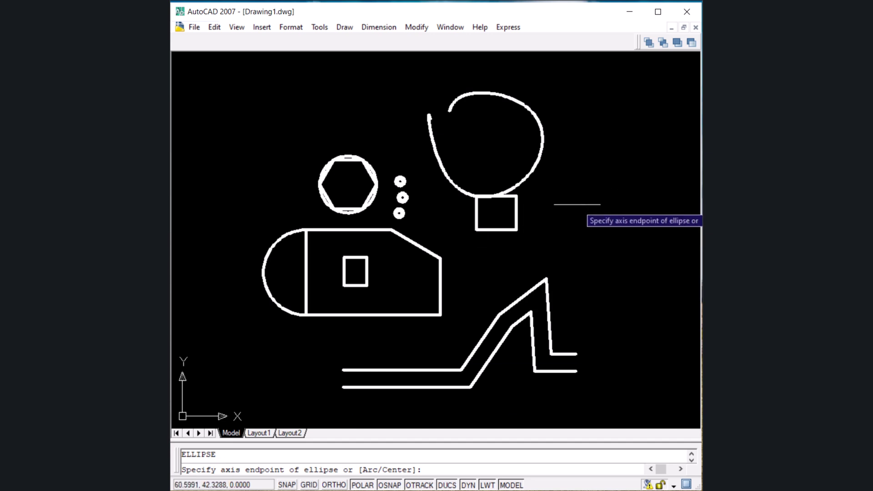
{"action": "left_click", "coordinate": [567, 203]}
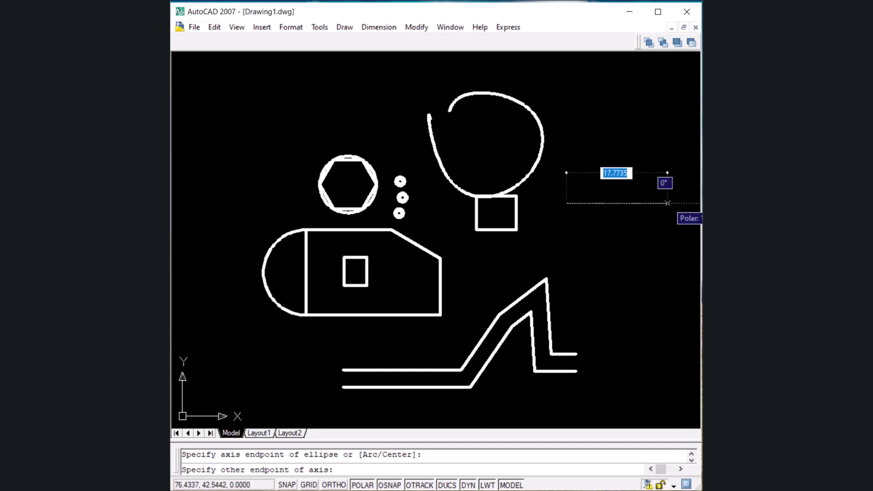
{"action": "type", "text": "15"}
{"action": "key", "text": "Return"}
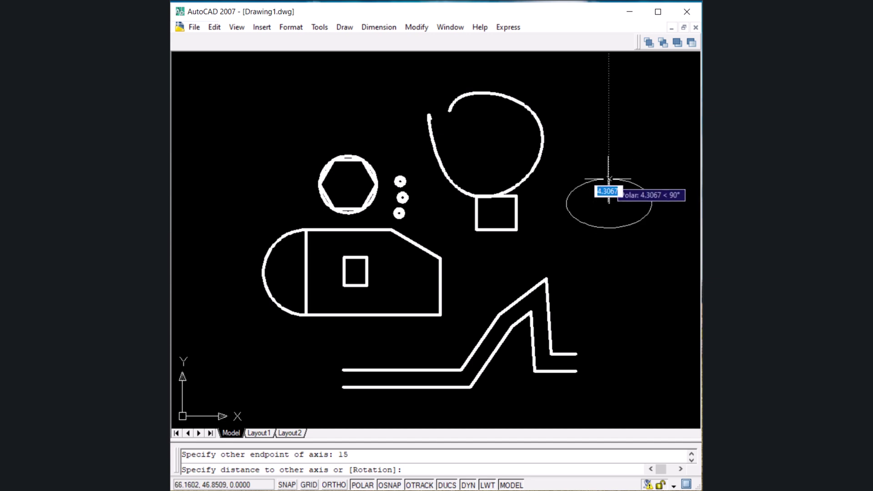
{"action": "type", "text": "4"}
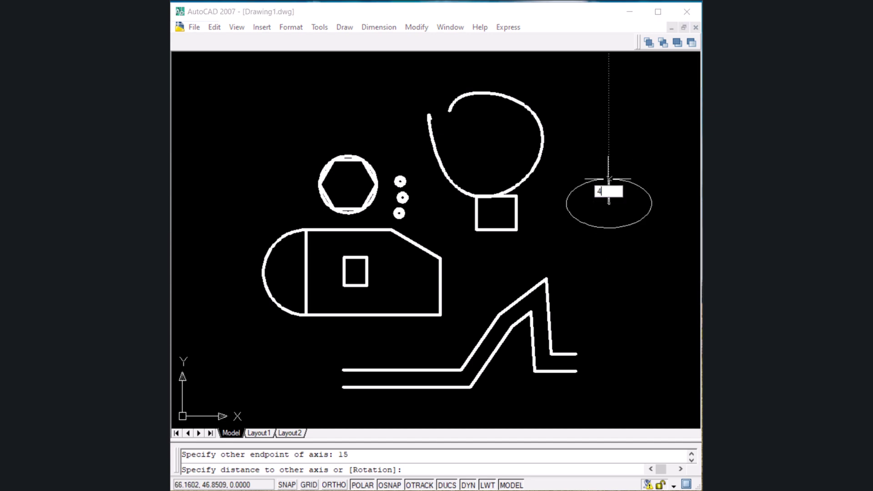
{"action": "key", "text": "Return"}
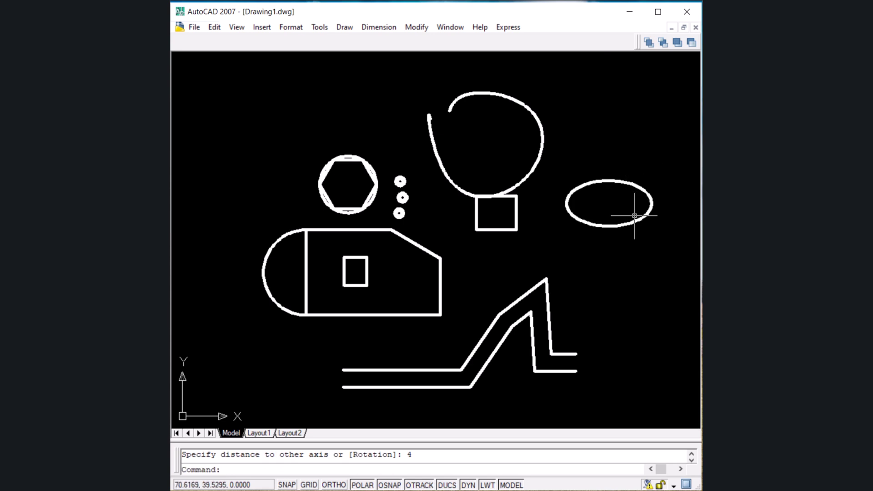
- Start a block definition from the outline, its arc and the small inner rectangle, with the base point at the outline's lower-right corner
{"action": "key", "text": "alt+d"}
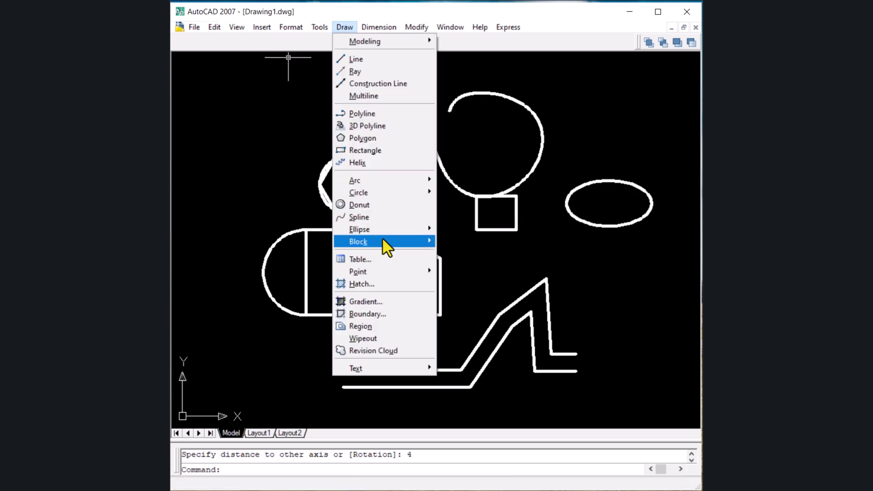
{"action": "mouse_move", "coordinate": [385, 243]}
{"action": "key", "text": "Escape"}
{"action": "key", "text": "Escape"}
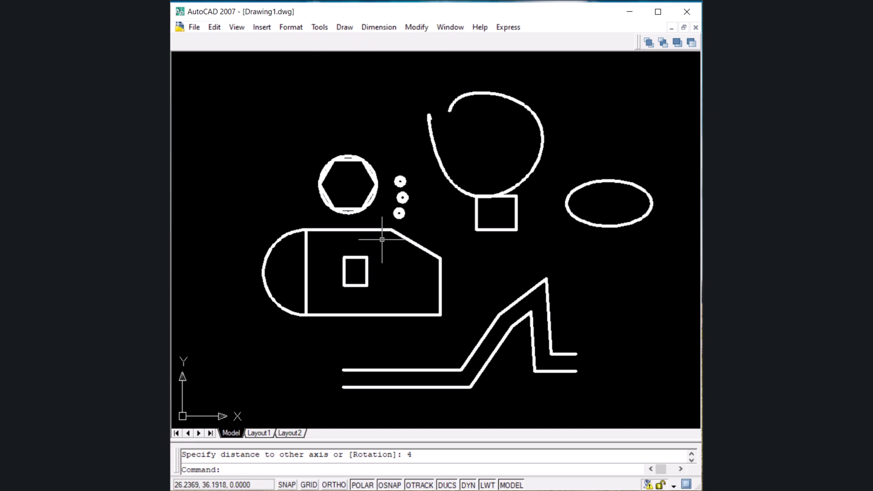
{"action": "type", "text": "b"}
{"action": "key", "text": "Return"}
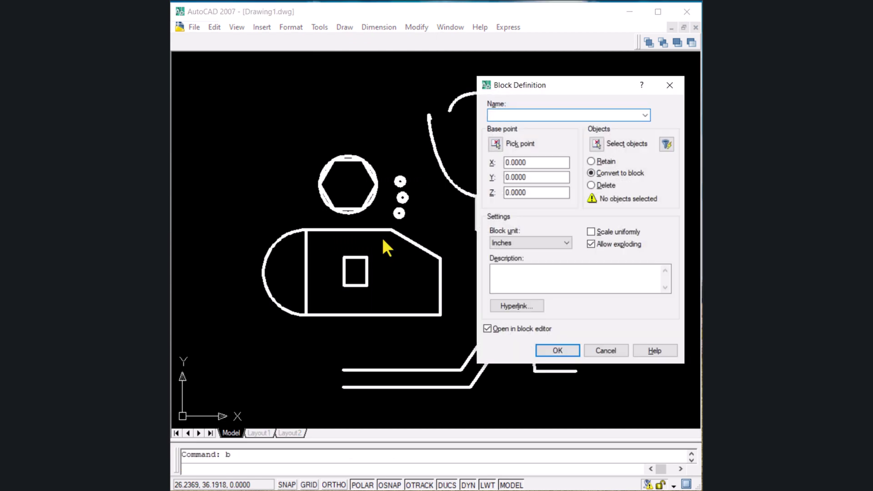
{"action": "left_click", "coordinate": [597, 144]}
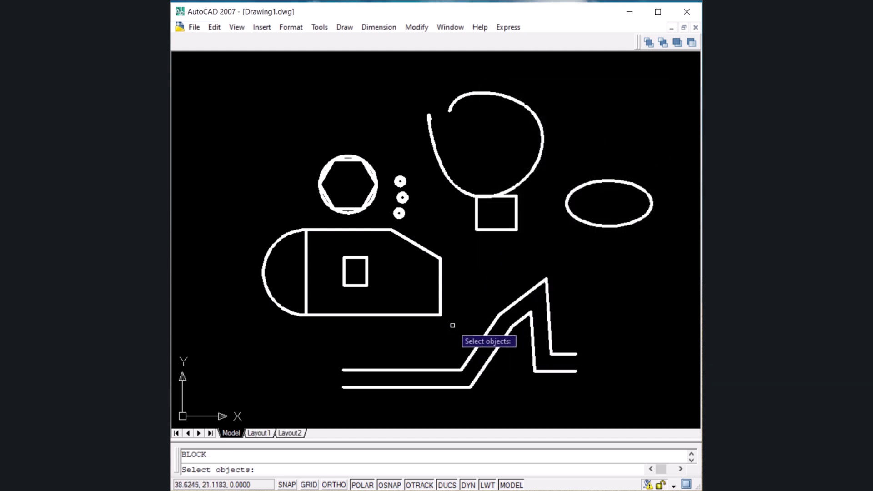
{"action": "left_click", "coordinate": [453, 326]}
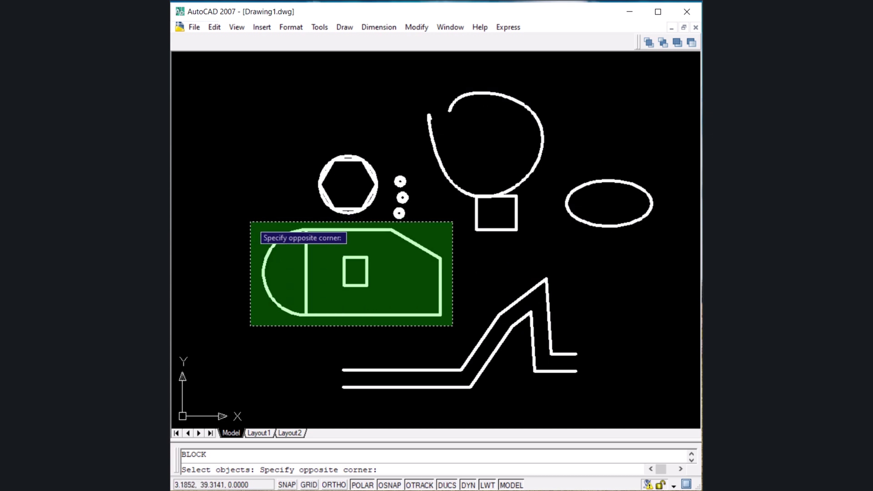
{"action": "left_click", "coordinate": [249, 223]}
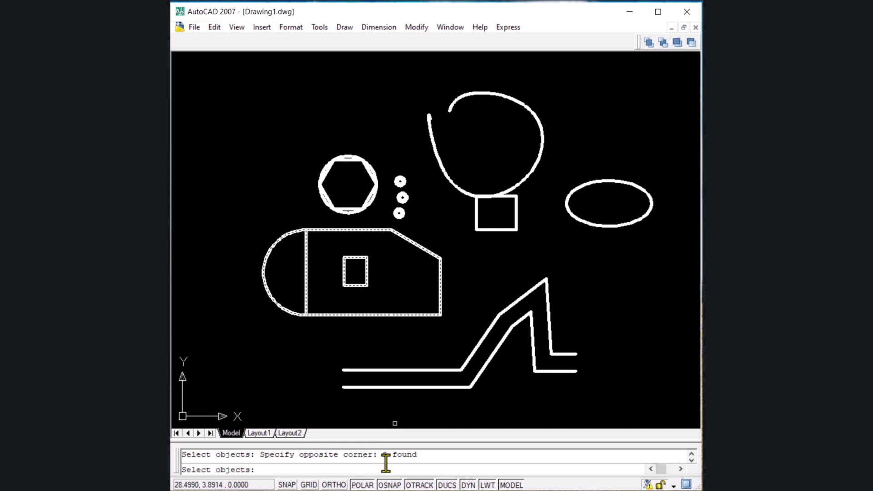
{"action": "key", "text": "Return"}
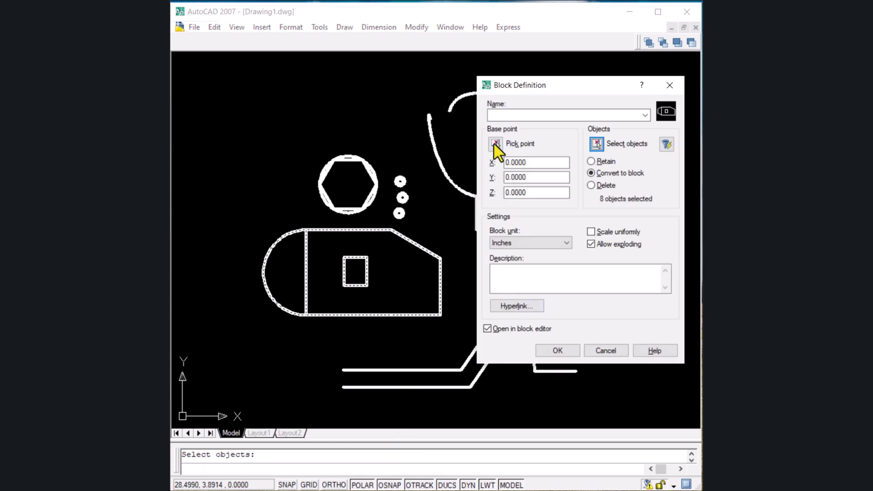
{"action": "left_click", "coordinate": [495, 144]}
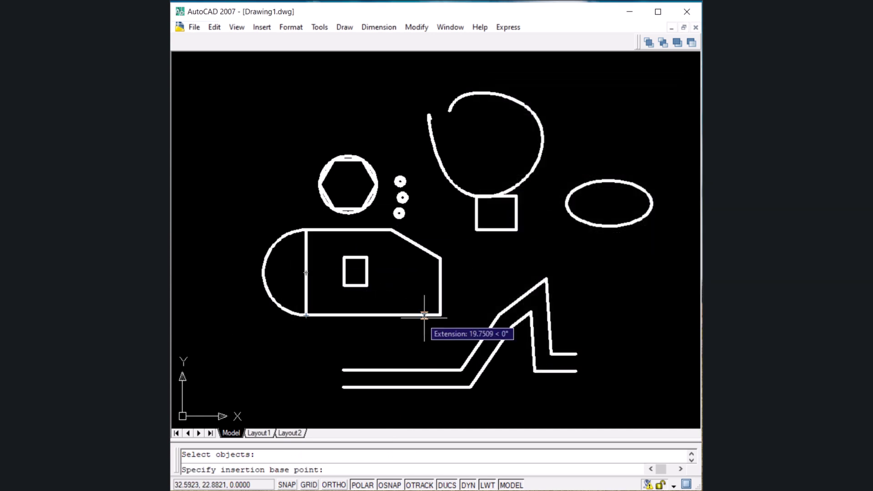
{"action": "left_click", "coordinate": [440, 314]}
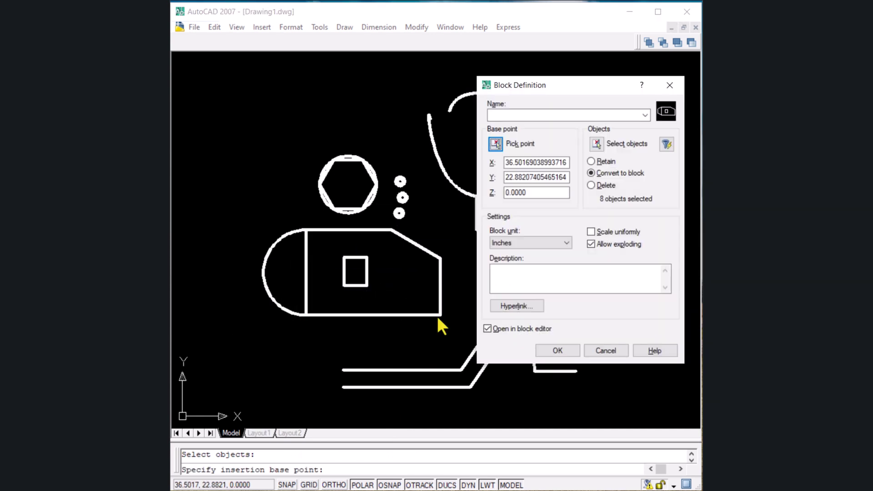
- Name the block "bock 1", create it, and close the block editor to return to the drawing
{"action": "left_click", "coordinate": [546, 116]}
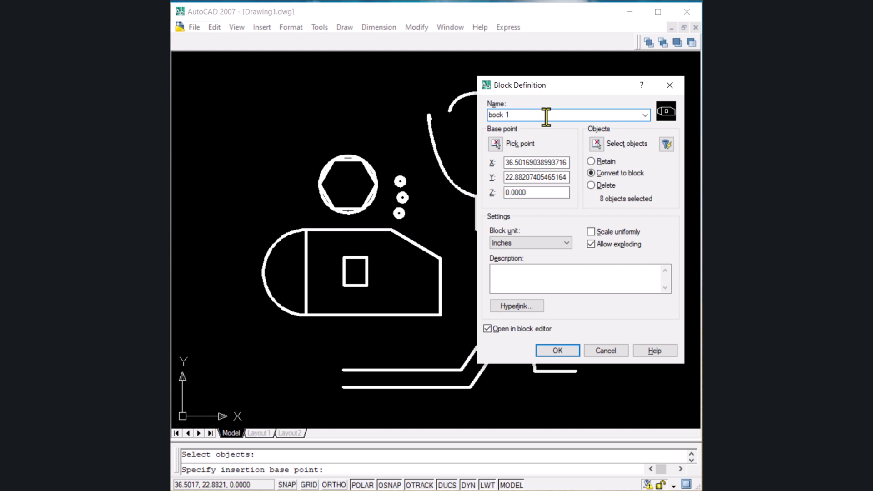
{"action": "key", "text": "Return"}
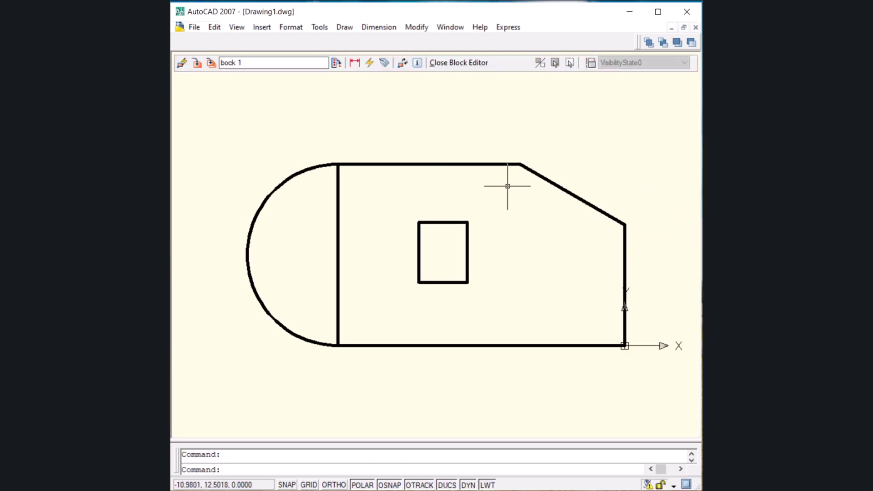
{"action": "left_click", "coordinate": [454, 64]}
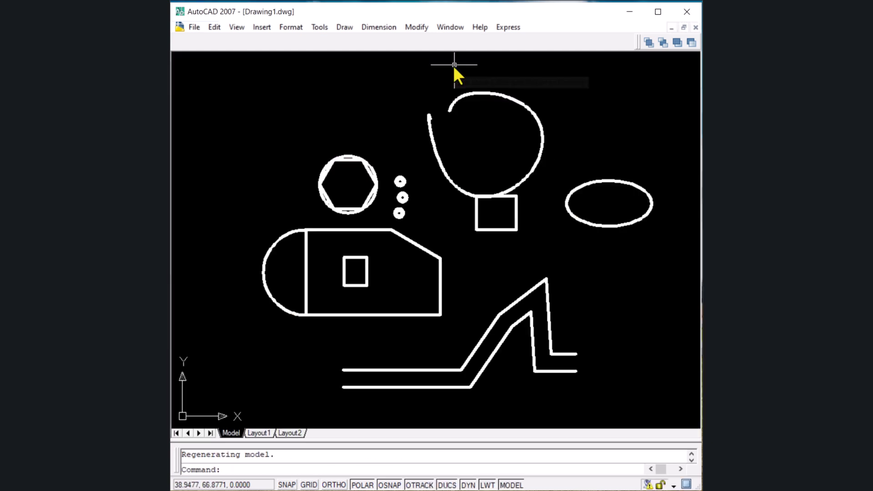
- Insert a copy of block "bock 1" above the hexagon and donuts with a scale factor of 1
{"action": "left_click", "coordinate": [262, 28]}
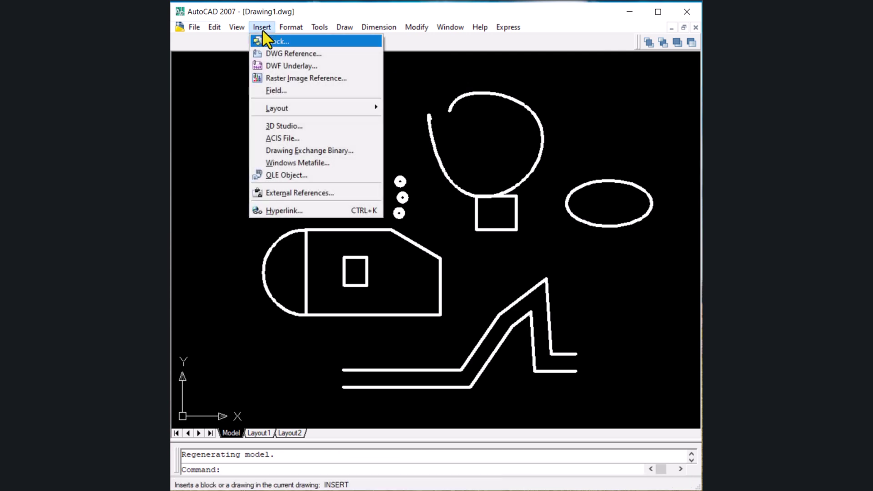
{"action": "left_click", "coordinate": [266, 40]}
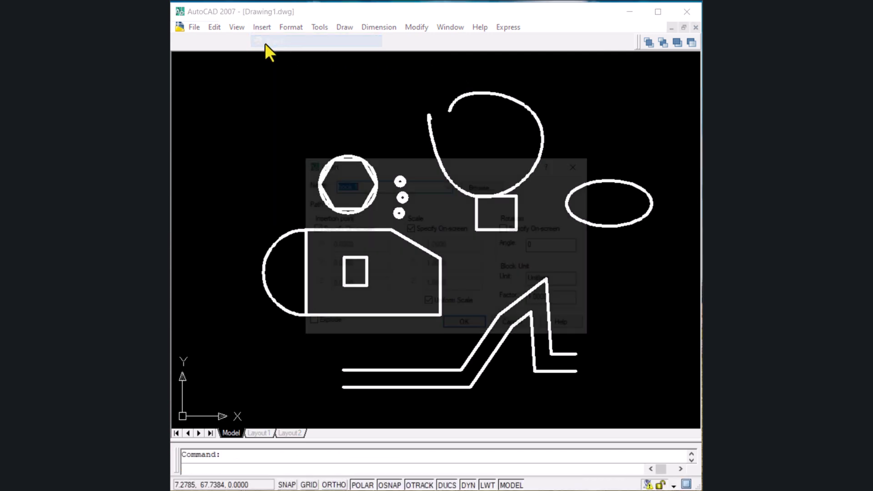
{"action": "left_click", "coordinate": [471, 315]}
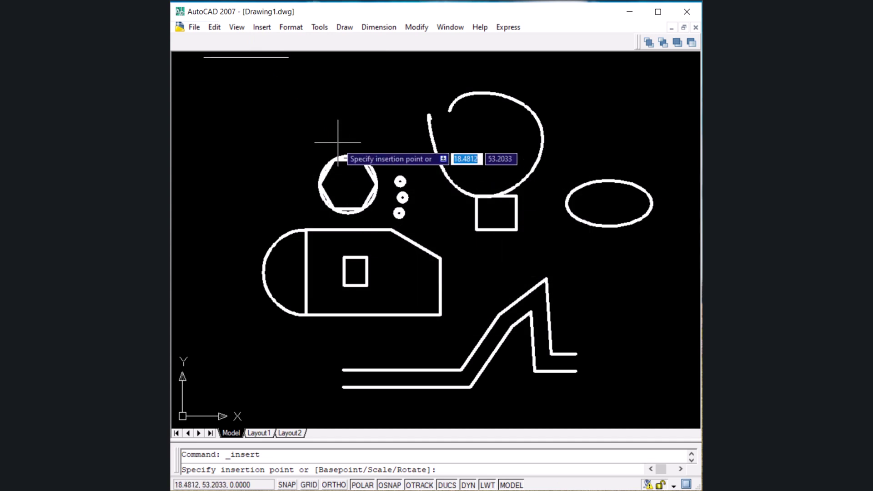
{"action": "left_click", "coordinate": [377, 133]}
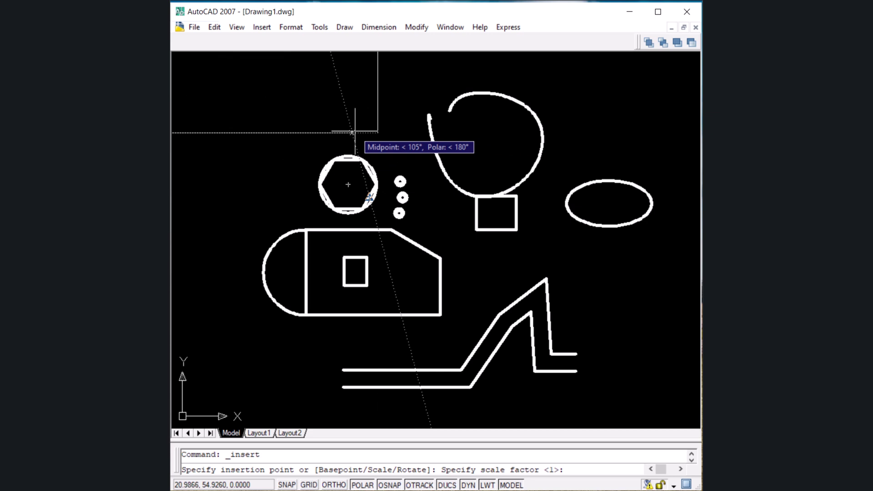
{"action": "type", "text": "1"}
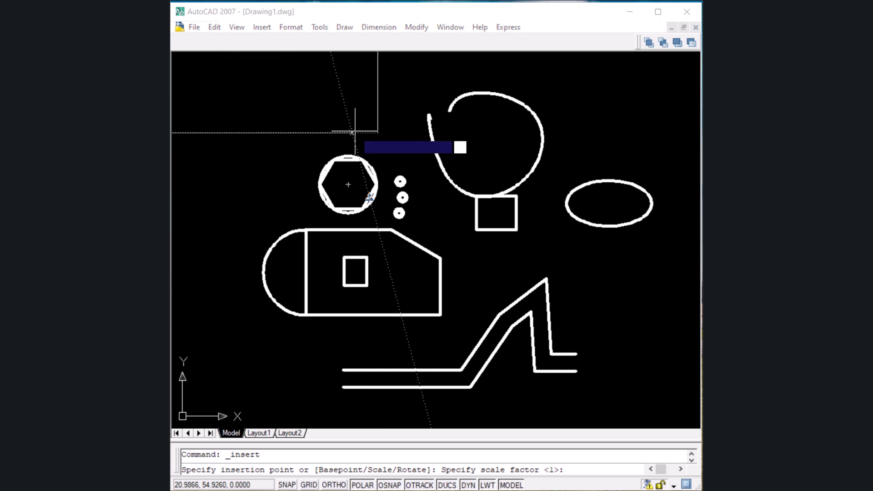
{"action": "key", "text": "Return"}
{"action": "scroll", "coordinate": [377, 166], "scroll_direction": "down", "scroll_amount": 2}
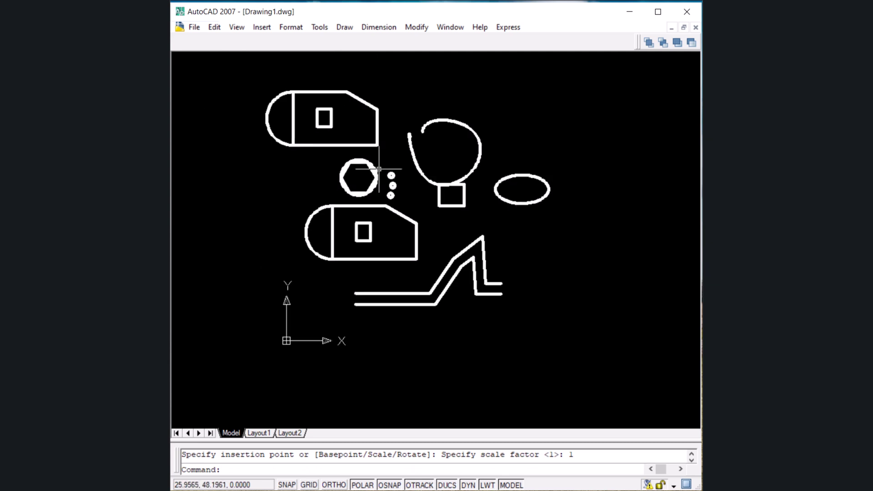
- Move the original block from below the hexagon by its base-point grip to the empty area above the ellipse
{"action": "left_click", "coordinate": [328, 144]}
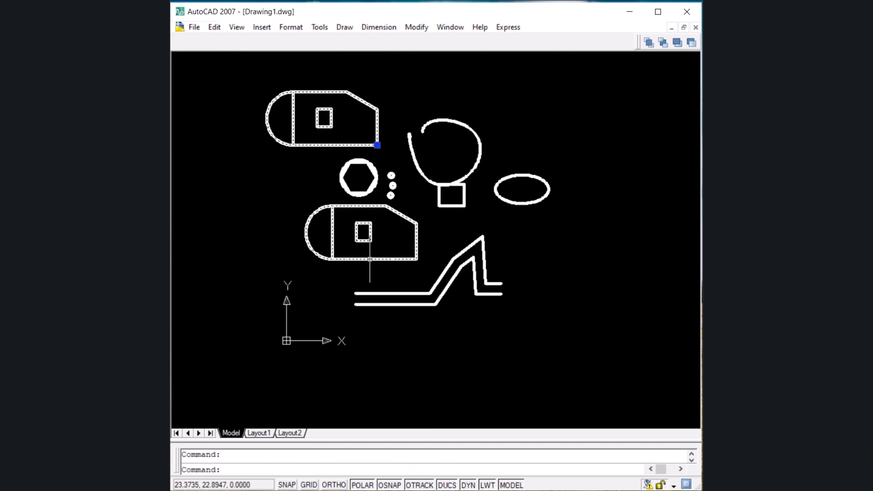
{"action": "left_click", "coordinate": [370, 259]}
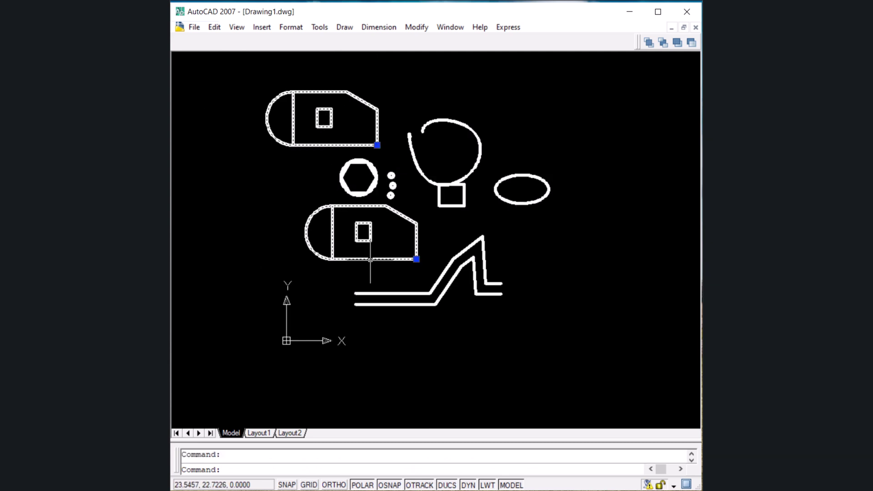
{"action": "left_click", "coordinate": [416, 259]}
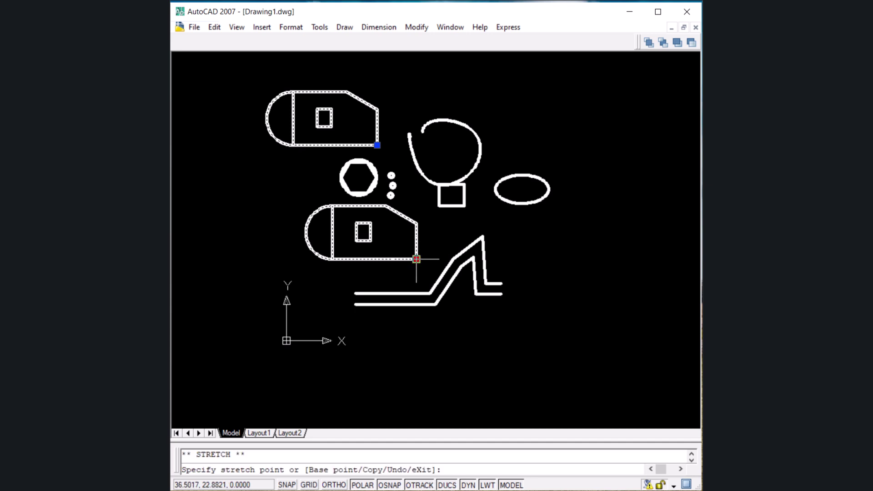
{"action": "left_click", "coordinate": [608, 269]}
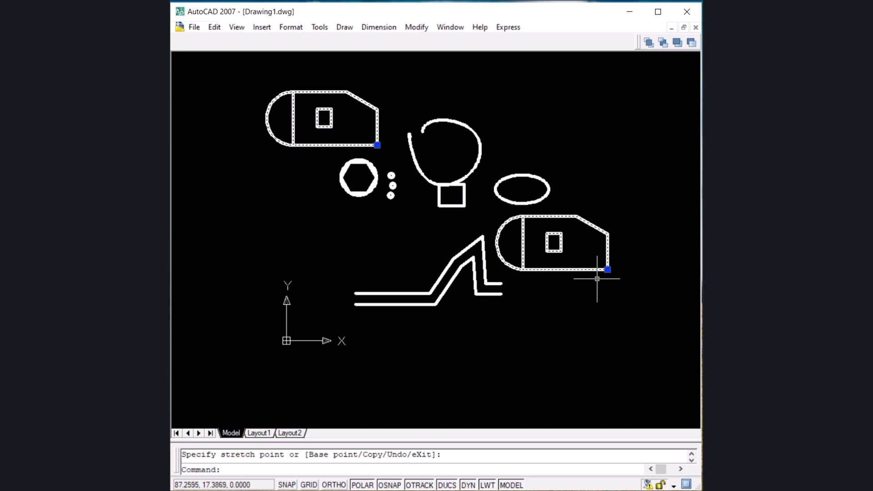
{"action": "left_click", "coordinate": [608, 269]}
{"action": "left_click", "coordinate": [634, 139]}
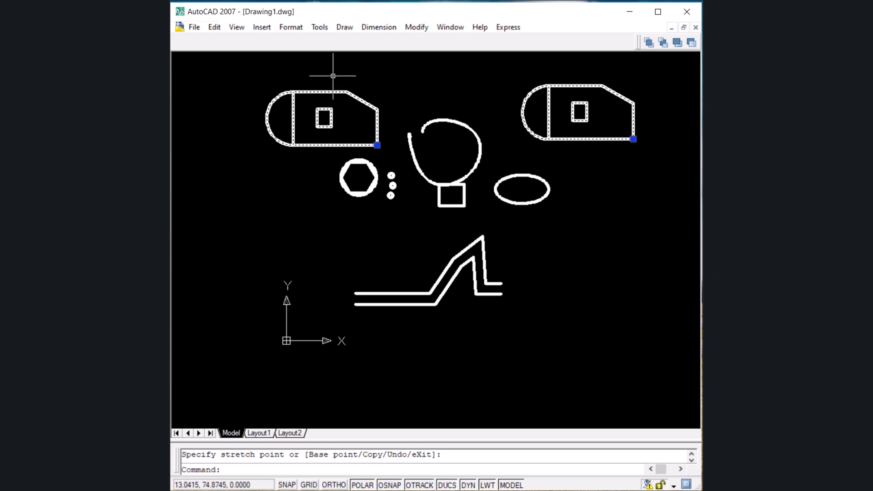
{"action": "key", "text": "Escape"}
- Place a point at the center of the ellipse and check it up close
{"action": "left_click", "coordinate": [345, 27]}
{"action": "mouse_move", "coordinate": [396, 272]}
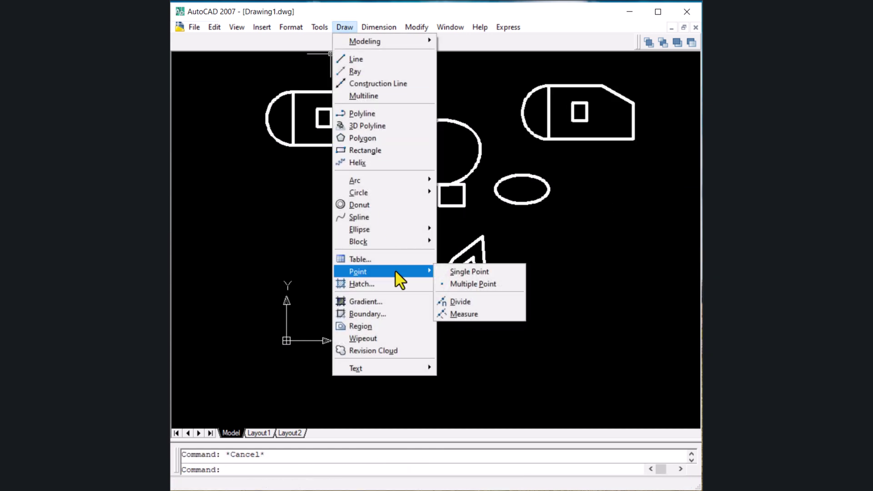
{"action": "key", "text": "Escape"}
{"action": "key", "text": "Escape"}
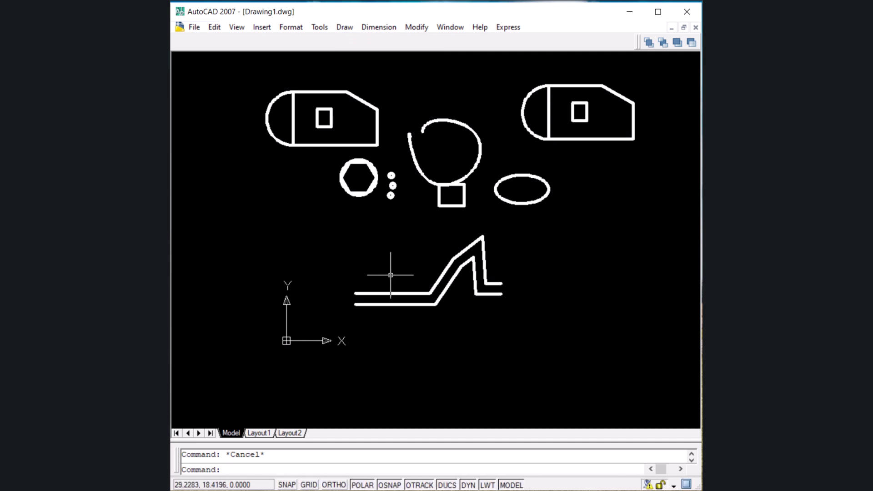
{"action": "type", "text": "po"}
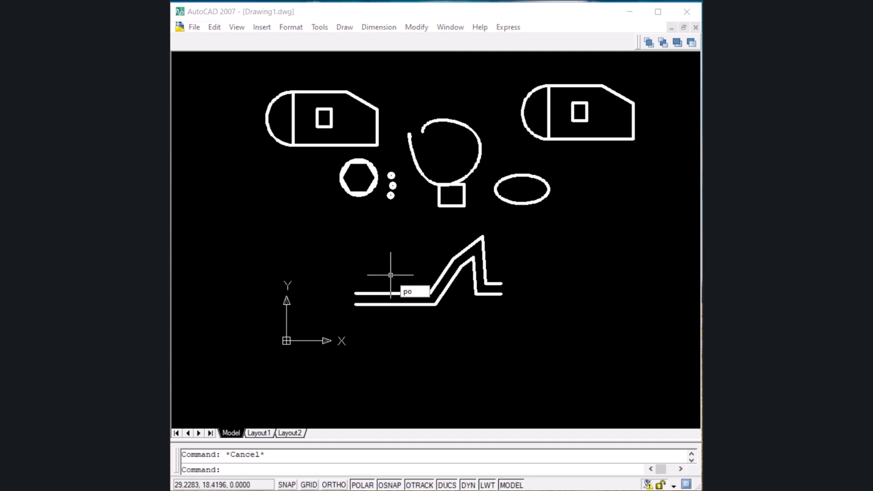
{"action": "key", "text": "Return"}
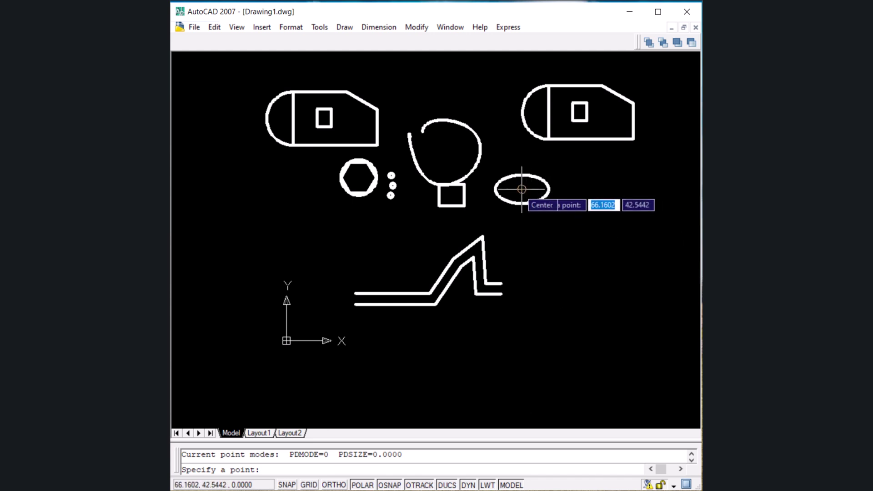
{"action": "scroll", "coordinate": [521, 189], "scroll_direction": "up", "scroll_amount": 3}
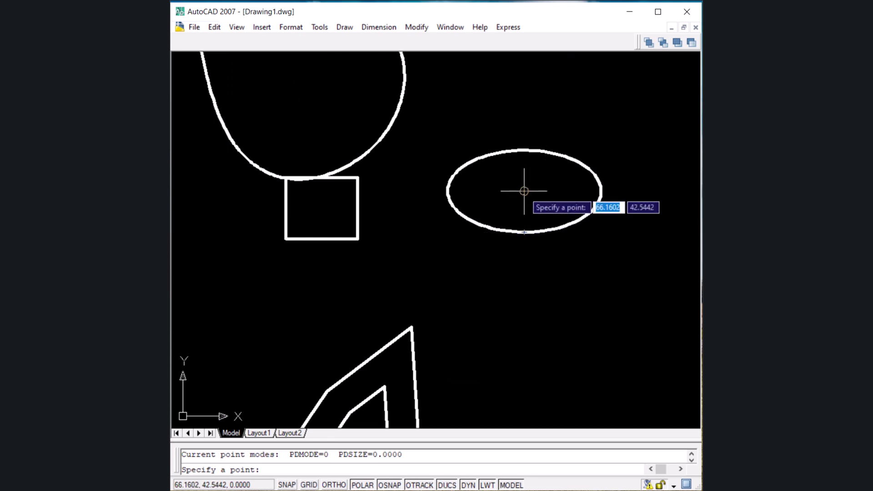
{"action": "left_click", "coordinate": [523, 191]}
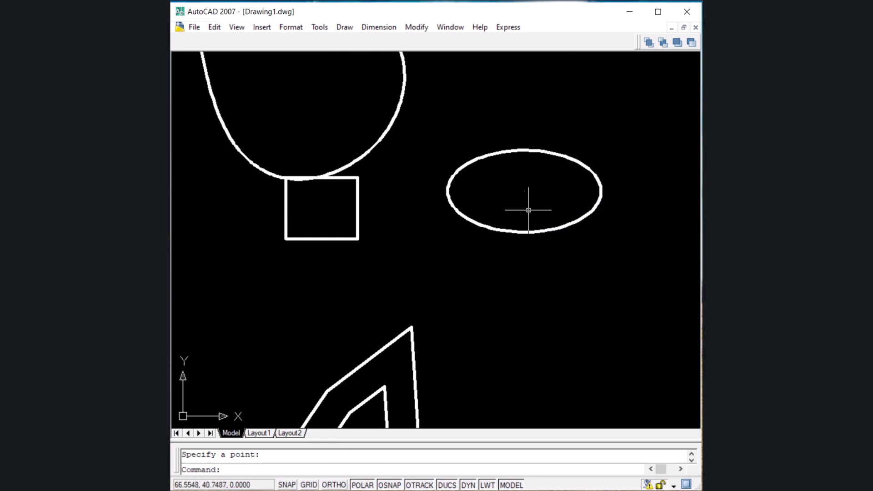
{"action": "scroll", "coordinate": [531, 196], "scroll_direction": "up", "scroll_amount": 3}
{"action": "scroll", "coordinate": [527, 195], "scroll_direction": "up", "scroll_amount": 1}
{"action": "scroll", "coordinate": [501, 179], "scroll_direction": "up", "scroll_amount": 2}
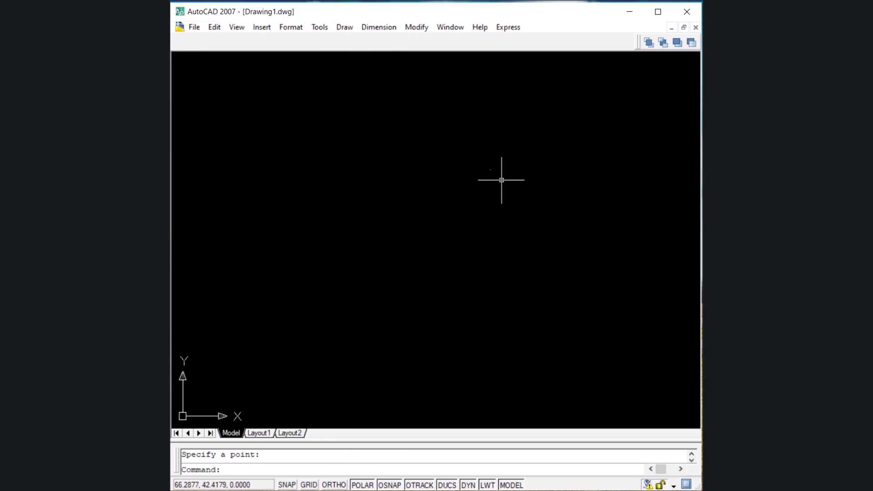
{"action": "scroll", "coordinate": [491, 170], "scroll_direction": "down", "scroll_amount": 6}
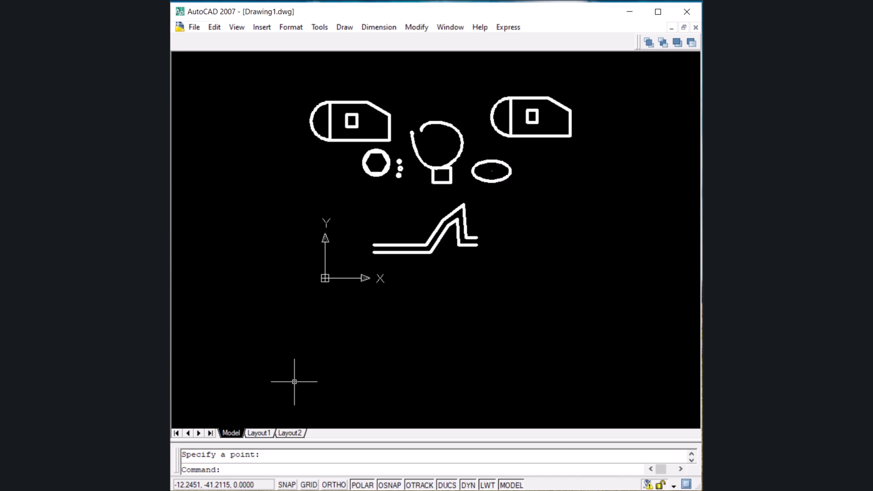
- Start a hatch and pick the two right-hand segments between the hexagon and its circle as boundaries
{"action": "left_click", "coordinate": [345, 27]}
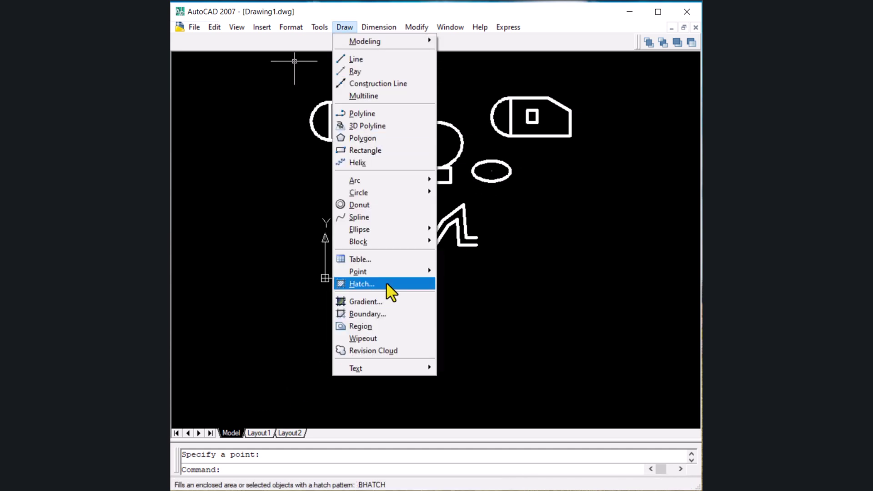
{"action": "left_click", "coordinate": [495, 267]}
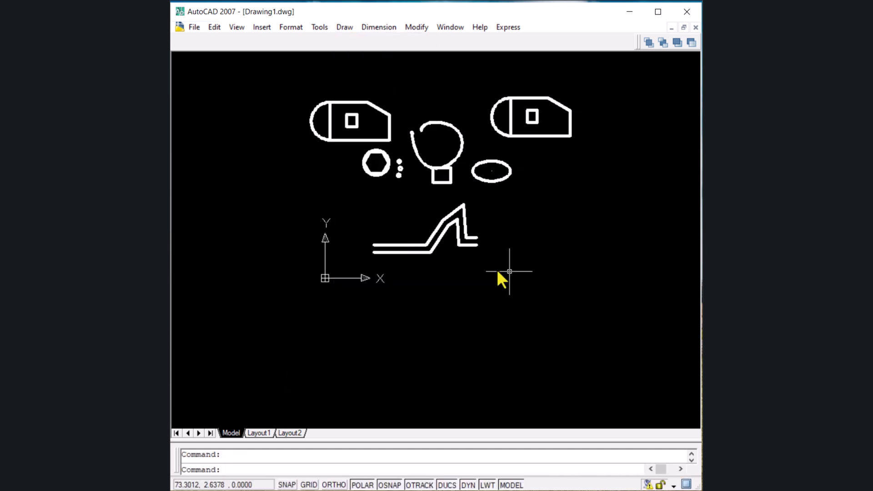
{"action": "type", "text": "h"}
{"action": "key", "text": "Return"}
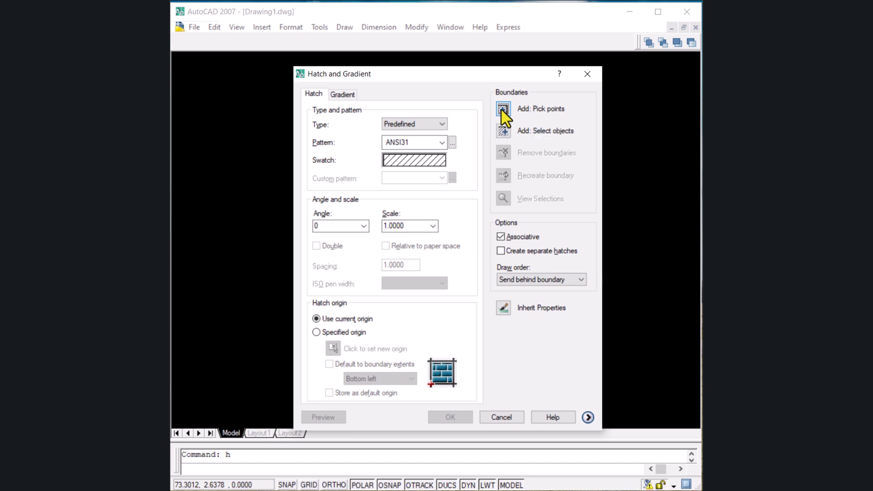
{"action": "left_click", "coordinate": [503, 110]}
{"action": "scroll", "coordinate": [346, 155], "scroll_direction": "up", "scroll_amount": 5}
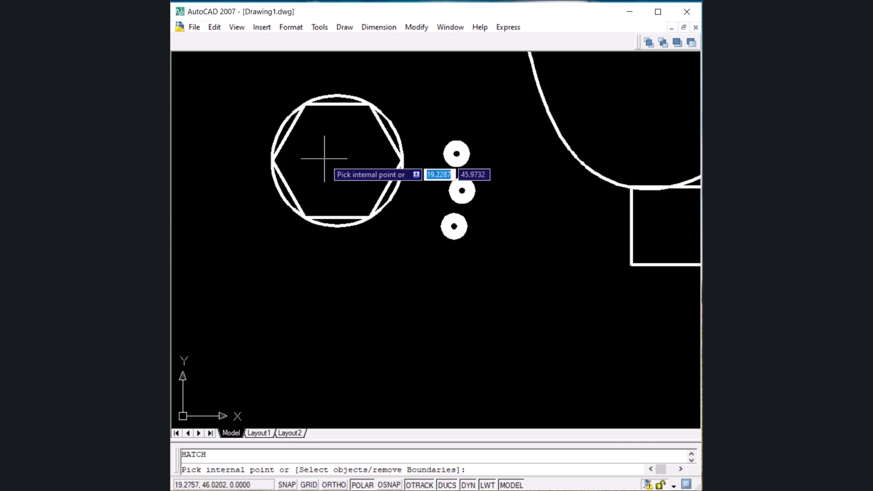
{"action": "scroll", "coordinate": [354, 148], "scroll_direction": "up", "scroll_amount": 5}
{"action": "left_click", "coordinate": [511, 291]}
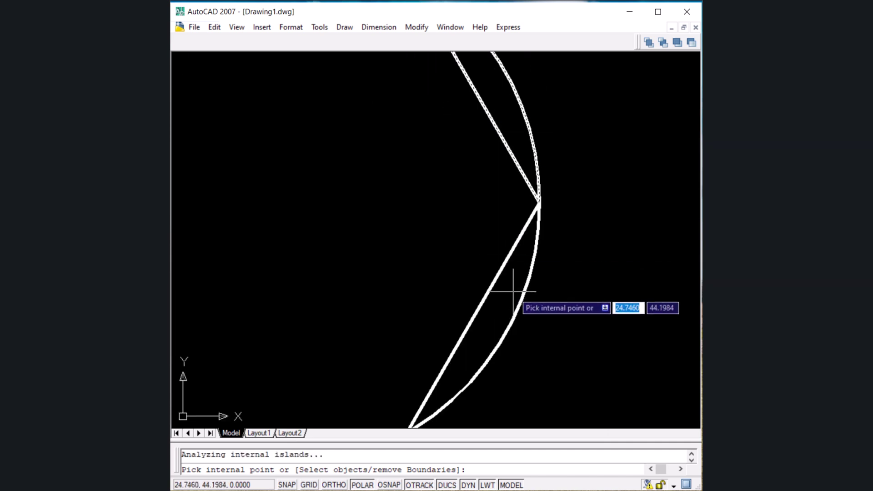
- Add the bottom, two left-hand and top segments between the hexagon and circle to the hatch boundaries
{"action": "scroll", "coordinate": [609, 205], "scroll_direction": "down", "scroll_amount": 5}
{"action": "scroll", "coordinate": [549, 260], "scroll_direction": "up", "scroll_amount": 4}
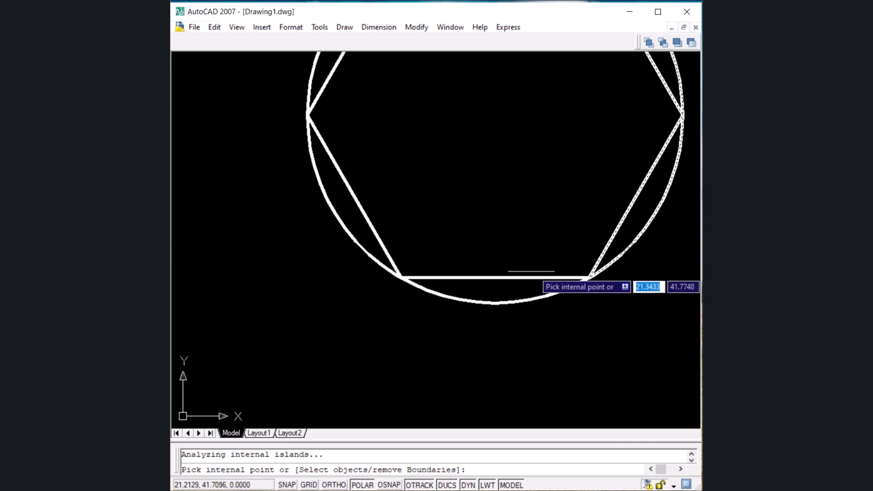
{"action": "left_click", "coordinate": [493, 297]}
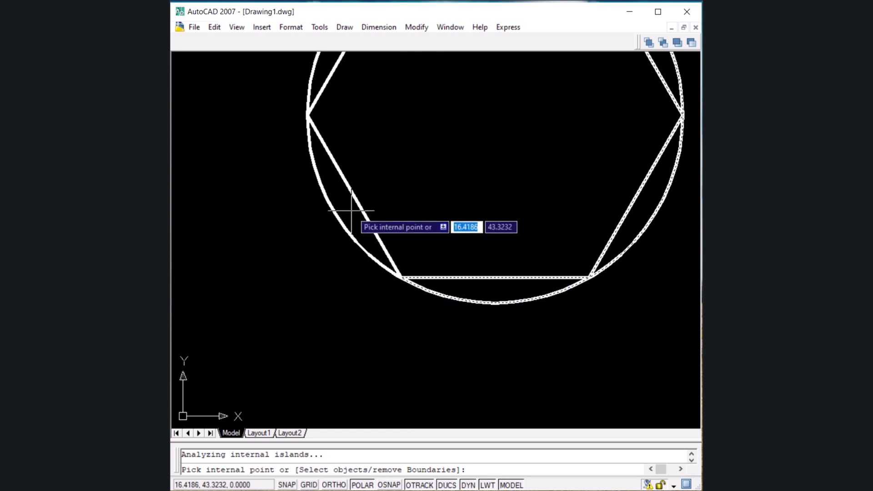
{"action": "left_click", "coordinate": [353, 209]}
{"action": "scroll", "coordinate": [395, 206], "scroll_direction": "down", "scroll_amount": 4}
{"action": "scroll", "coordinate": [390, 171], "scroll_direction": "up", "scroll_amount": 4}
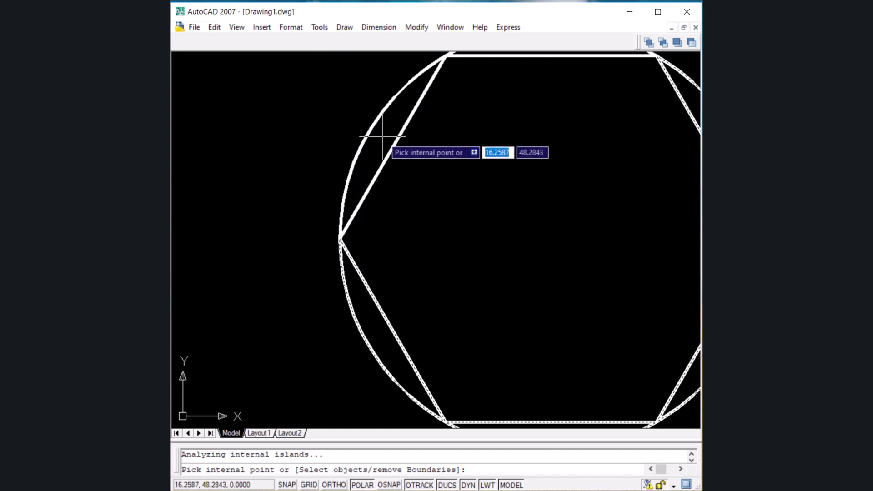
{"action": "scroll", "coordinate": [378, 176], "scroll_direction": "down", "scroll_amount": 4}
{"action": "scroll", "coordinate": [428, 136], "scroll_direction": "up", "scroll_amount": 5}
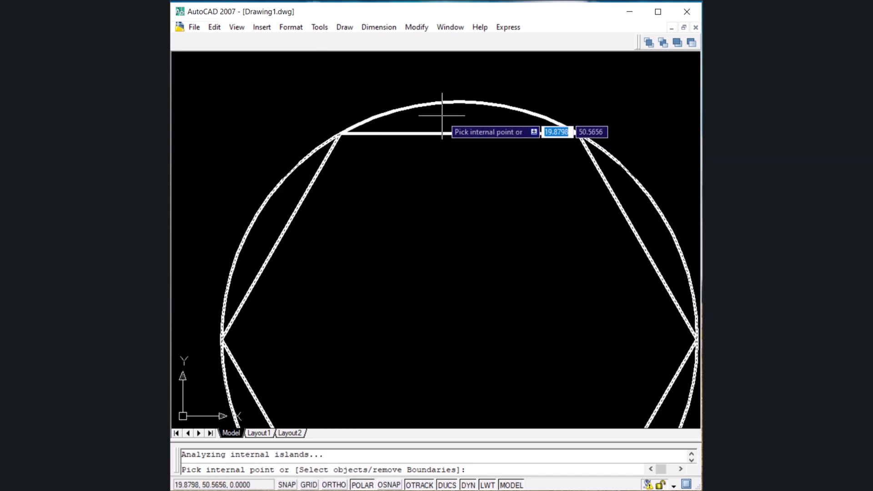
{"action": "left_click", "coordinate": [463, 119]}
{"action": "scroll", "coordinate": [435, 146], "scroll_direction": "down", "scroll_amount": 4}
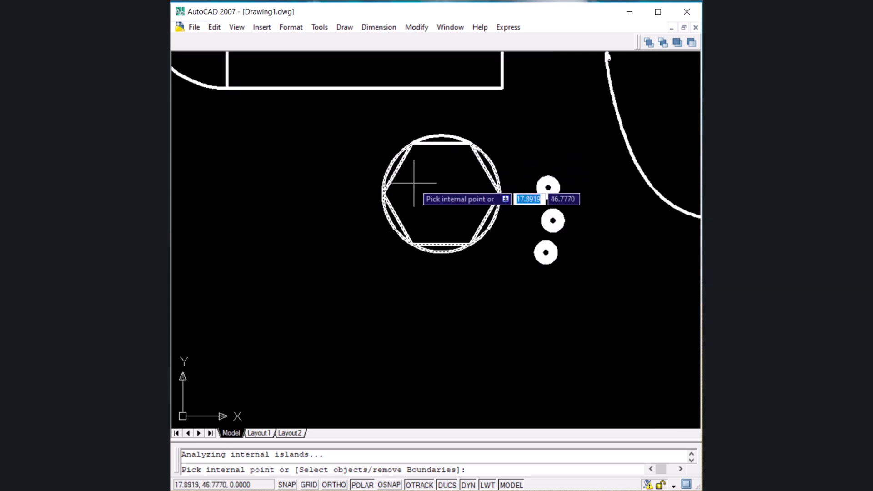
{"action": "key", "text": "Return"}
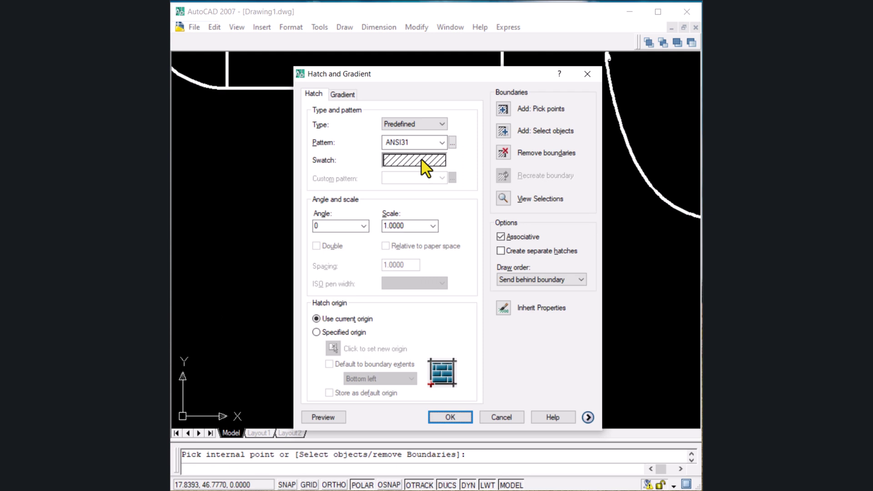
- Set the ANSI31 hatch scale to 10, enable separate hatches, and apply the hatch to the picked segments
{"action": "left_click", "coordinate": [416, 229]}
{"action": "left_click", "coordinate": [500, 251]}
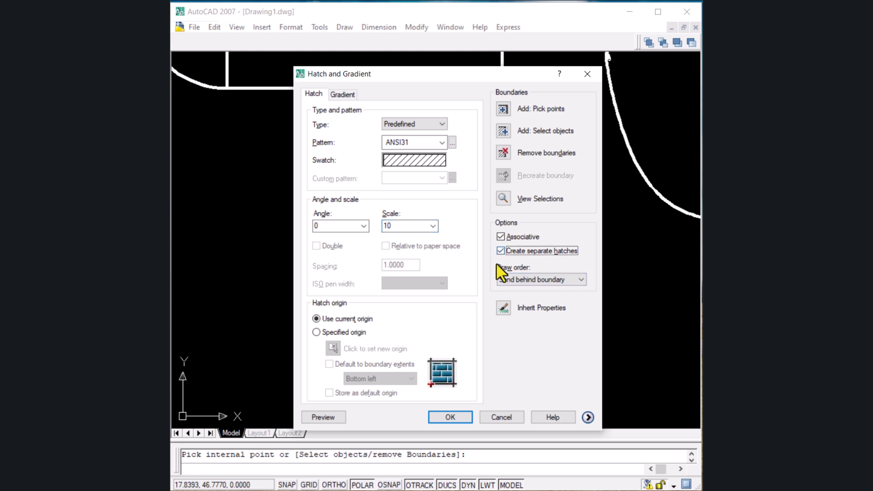
{"action": "left_click", "coordinate": [458, 418]}
{"action": "scroll", "coordinate": [392, 220], "scroll_direction": "up", "scroll_amount": 5}
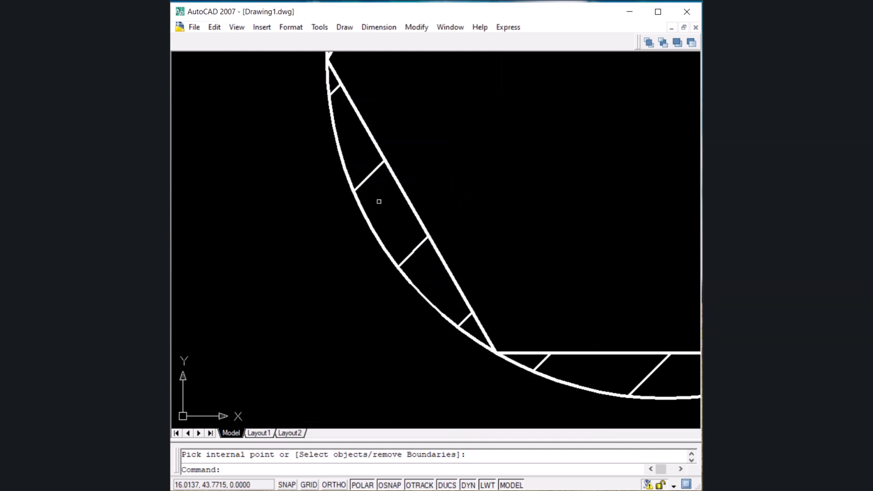
- Edit the hatch in the bottom segment between the hexagon and circle, setting its scale to 1
{"action": "scroll", "coordinate": [446, 313], "scroll_direction": "down", "scroll_amount": 5}
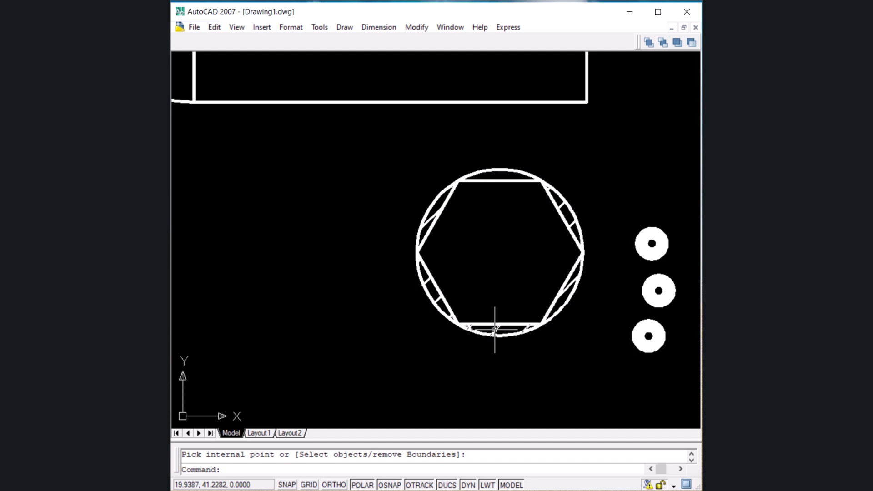
{"action": "double_click", "coordinate": [495, 329]}
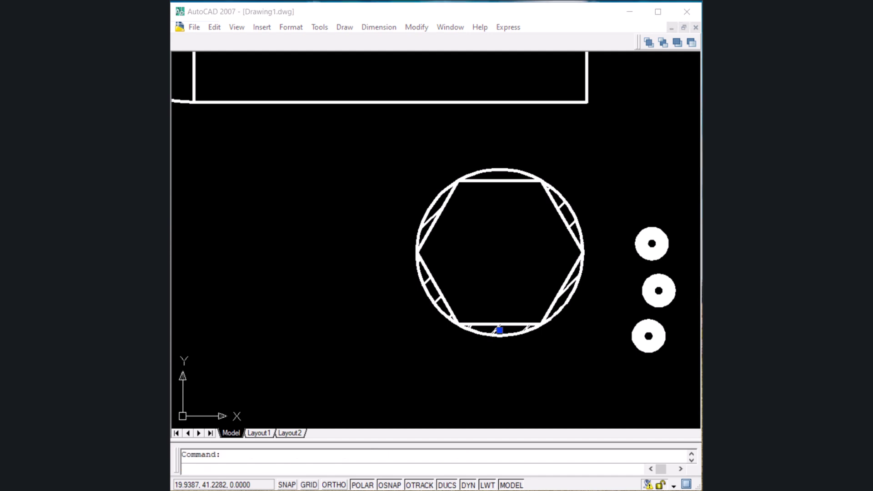
{"action": "left_click", "coordinate": [409, 227]}
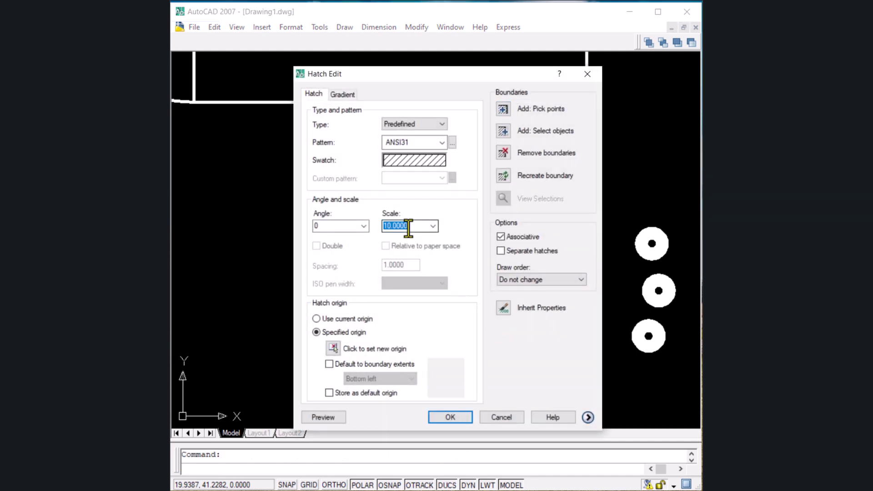
{"action": "type", "text": "1"}
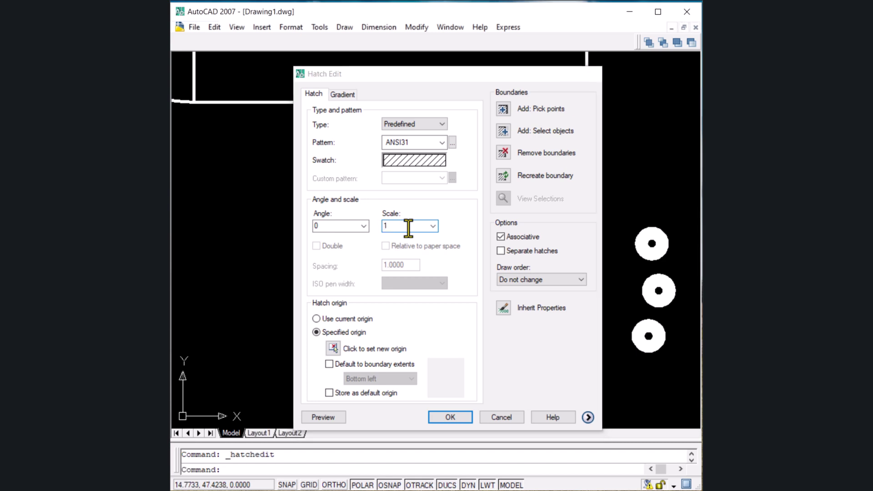
{"action": "key", "text": "Return"}
{"action": "scroll", "coordinate": [473, 323], "scroll_direction": "up", "scroll_amount": 6}
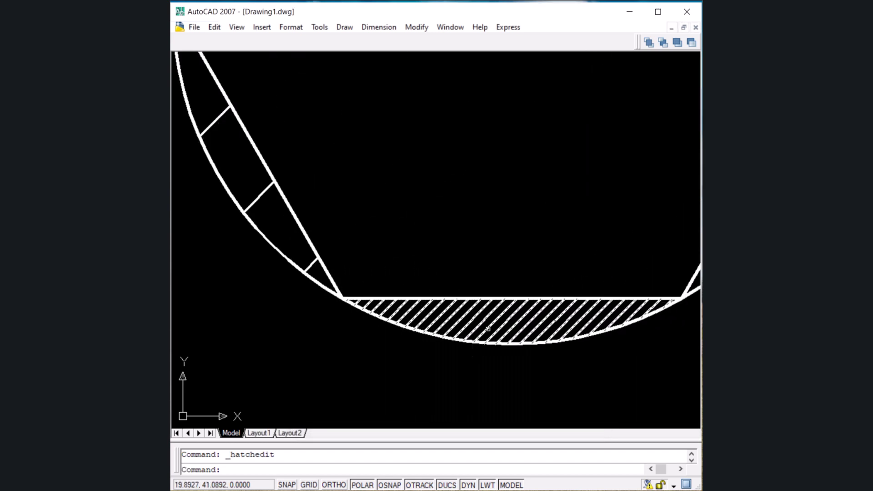
{"action": "scroll", "coordinate": [488, 328], "scroll_direction": "down", "scroll_amount": 4}
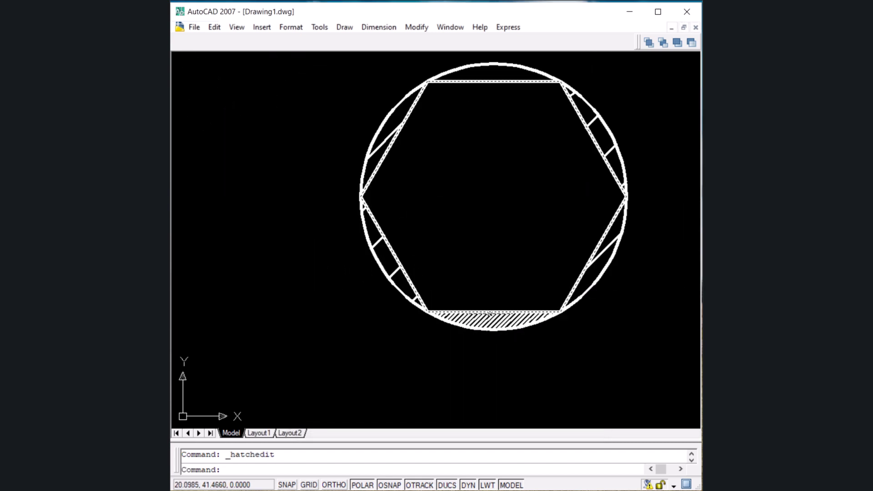
{"action": "key", "text": "Escape"}
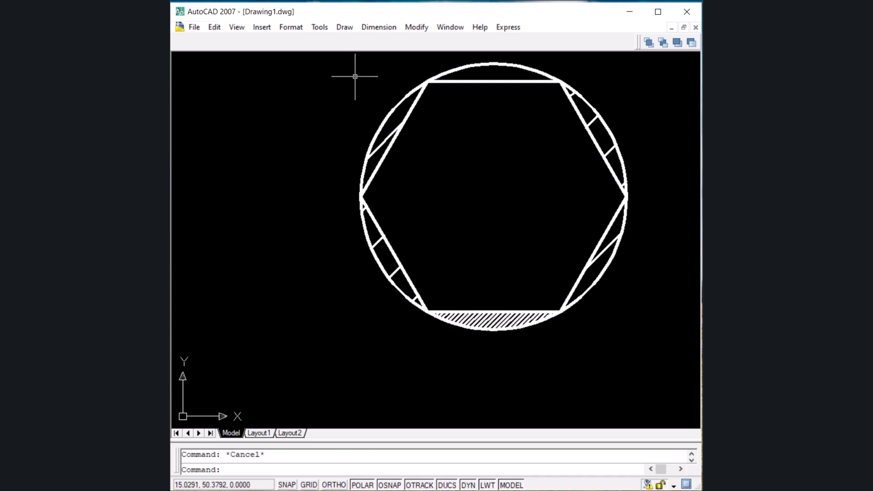
- Create a polyline boundary from an internal point in the top segment between the hexagon and circle
{"action": "left_click", "coordinate": [344, 28]}
{"action": "middle_click_drag", "start_coordinate": [520, 52], "coordinate": [404, 220]}
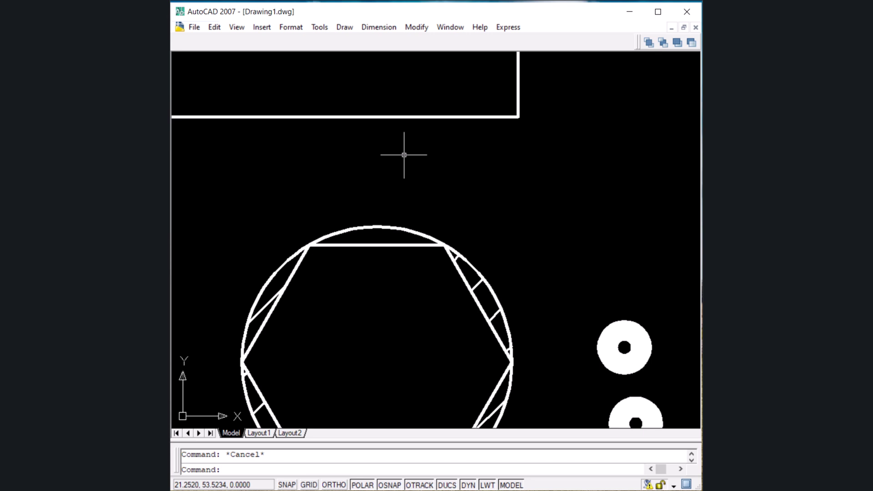
{"action": "type", "text": "b"}
{"action": "key", "text": "Return"}
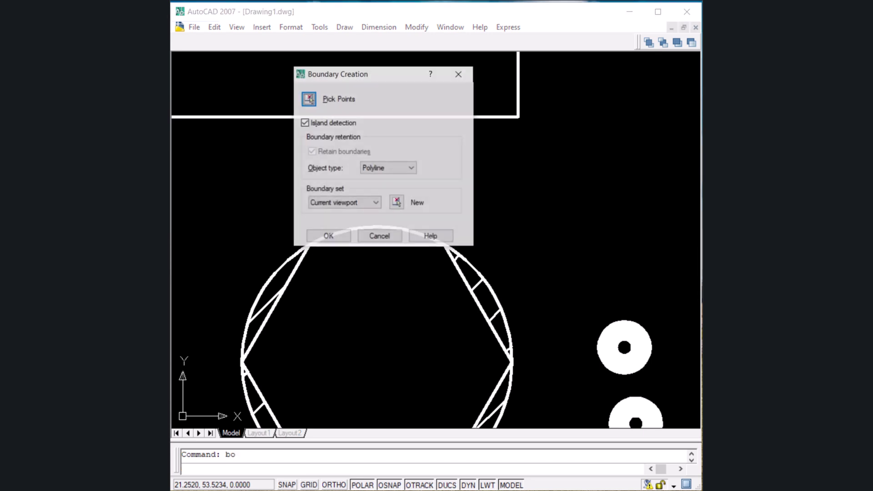
{"action": "left_click", "coordinate": [310, 98]}
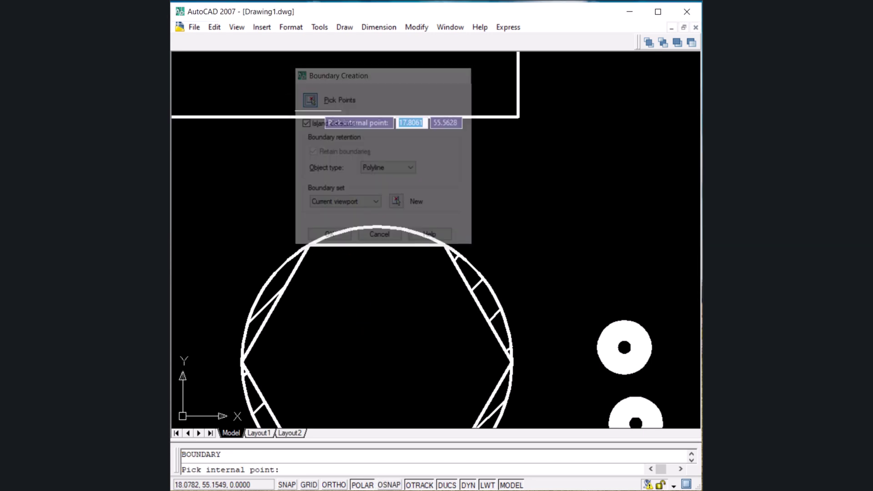
{"action": "scroll", "coordinate": [376, 230], "scroll_direction": "up", "scroll_amount": 5}
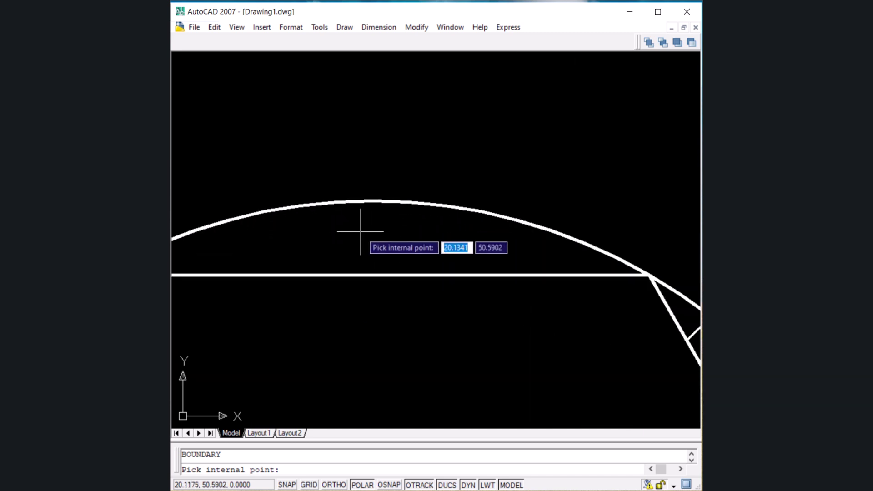
{"action": "left_click", "coordinate": [366, 233]}
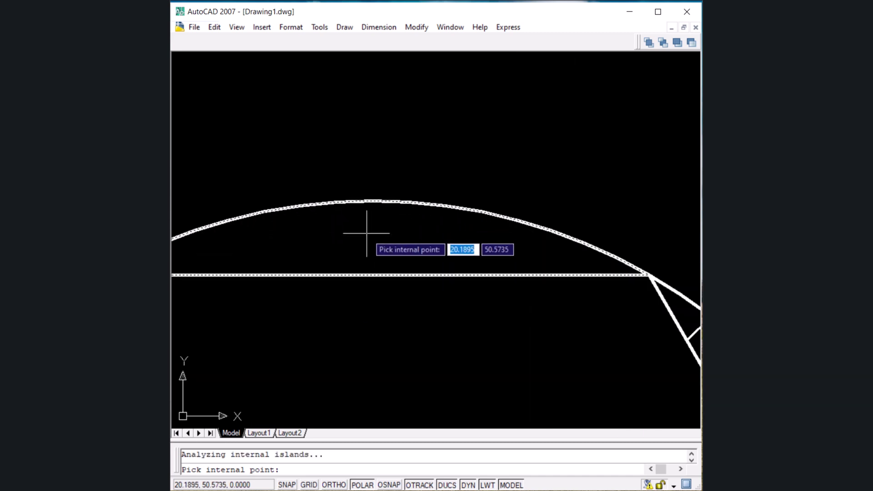
{"action": "scroll", "coordinate": [602, 267], "scroll_direction": "down", "scroll_amount": 4}
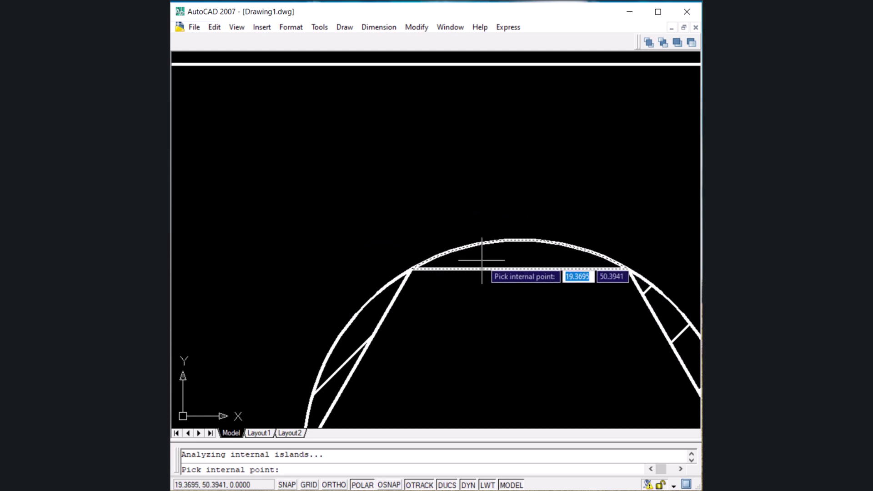
{"action": "key", "text": "Return"}
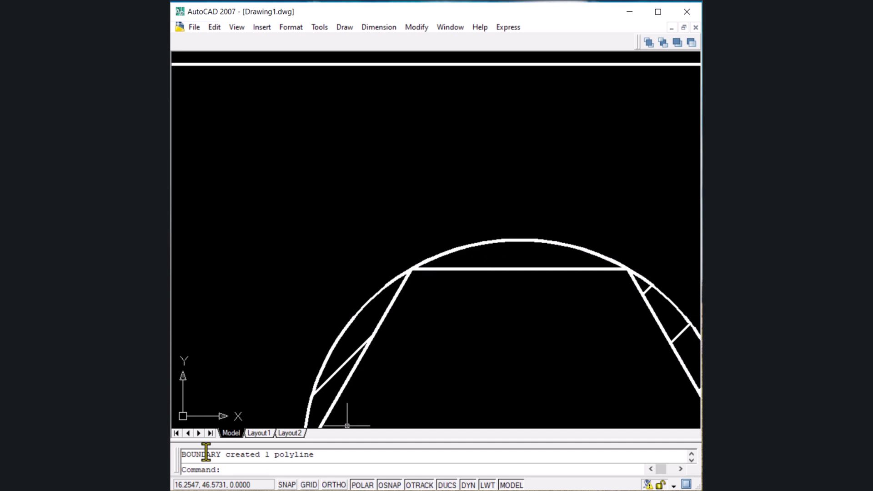
- Move the new boundary polyline from its arc midpoint to the empty space above the circle
{"action": "left_click", "coordinate": [534, 242]}
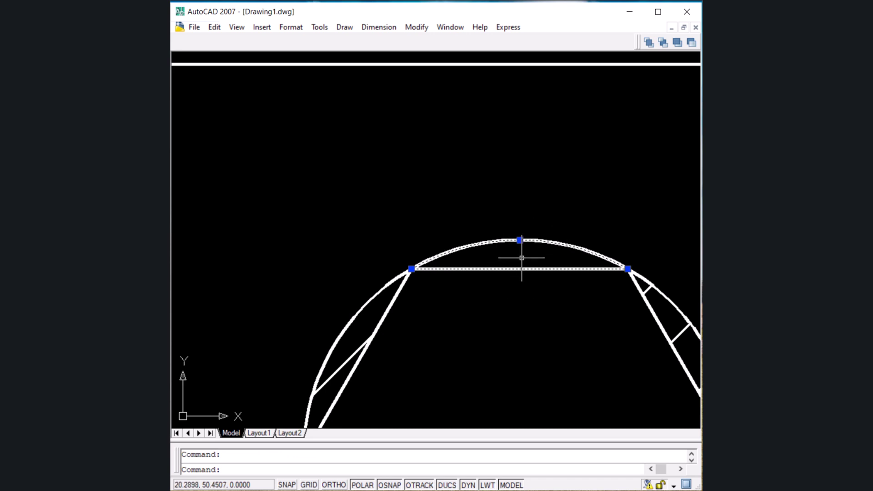
{"action": "type", "text": "m"}
{"action": "key", "text": "Return"}
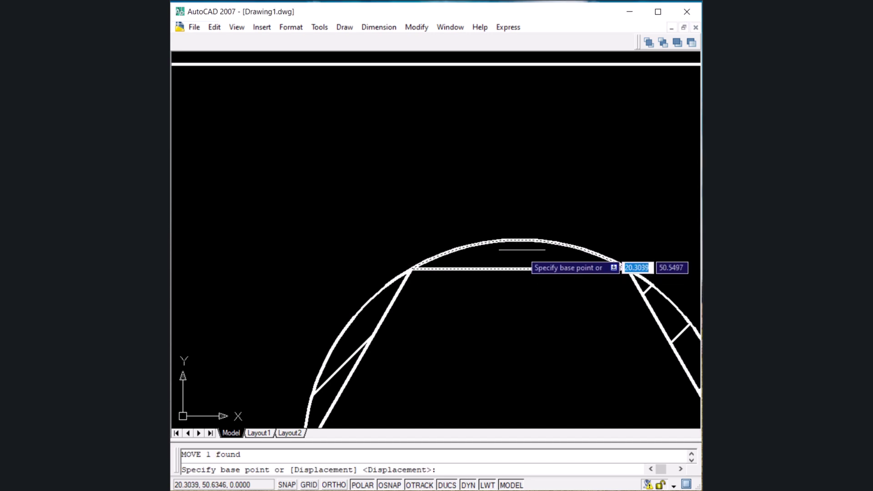
{"action": "left_click", "coordinate": [519, 240]}
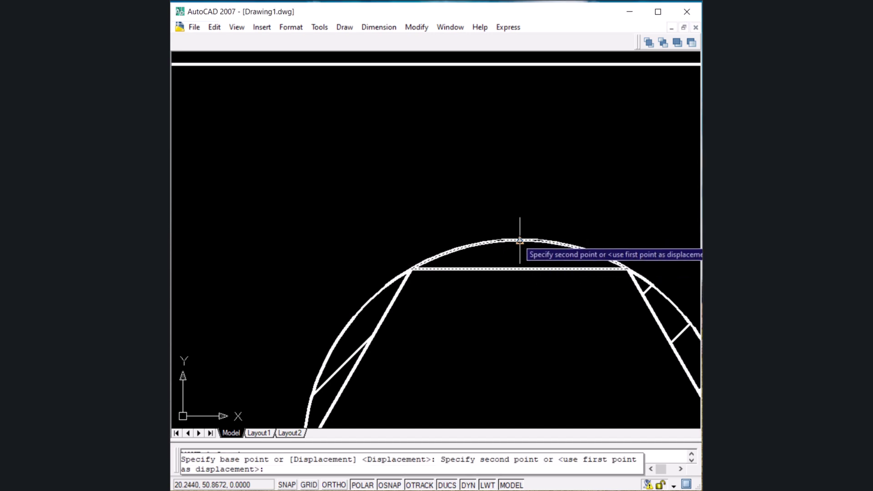
{"action": "left_click", "coordinate": [496, 122]}
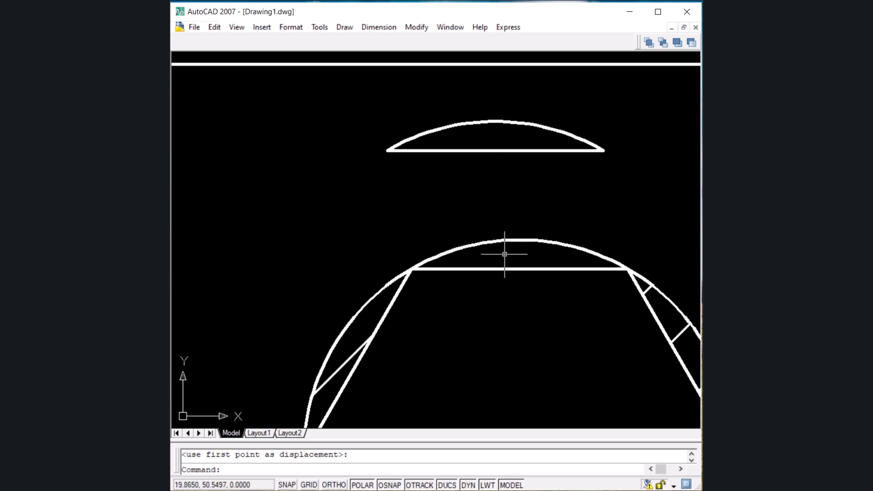
- Switch the drawing's visual style to Conceptual
{"action": "left_click", "coordinate": [346, 28]}
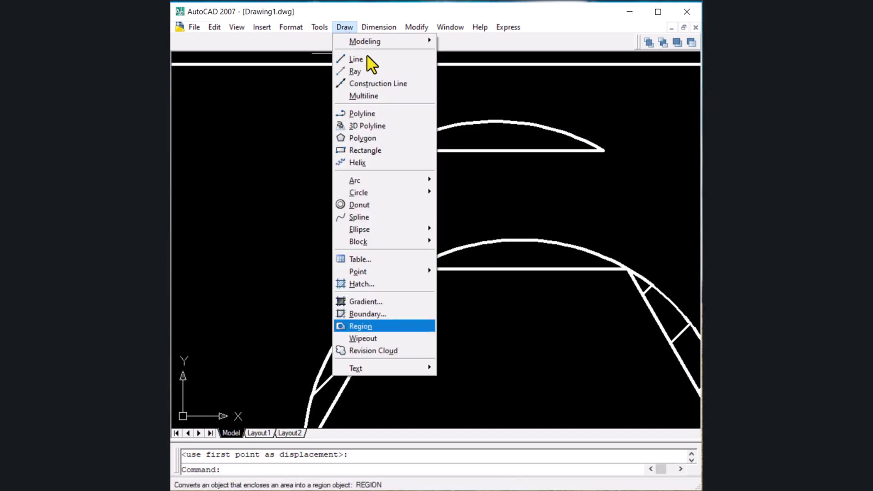
{"action": "key", "text": "Escape"}
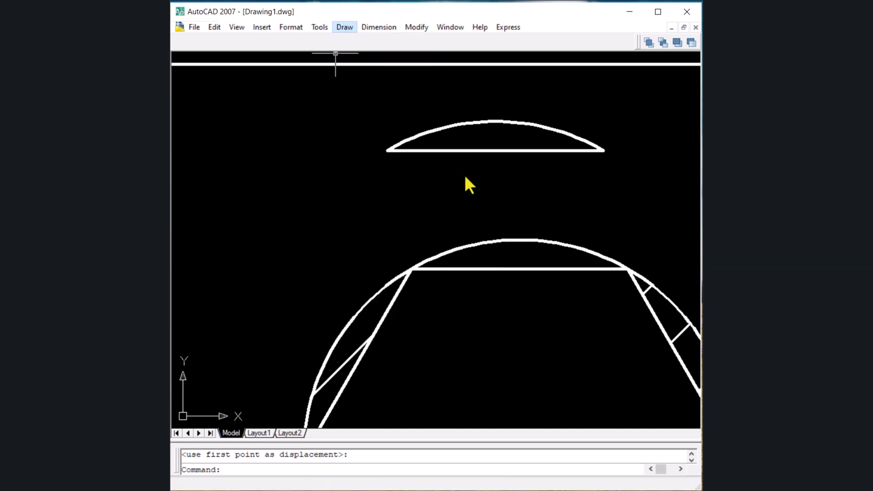
{"action": "left_click", "coordinate": [236, 28]}
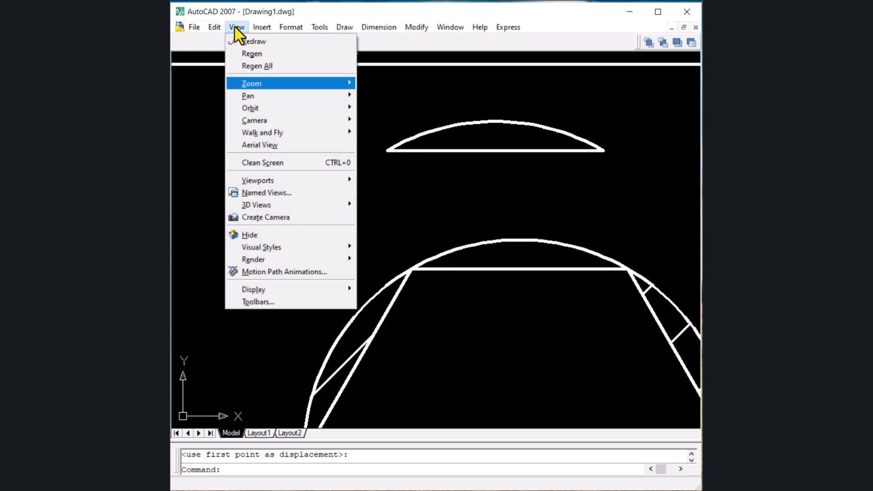
{"action": "mouse_move", "coordinate": [314, 250]}
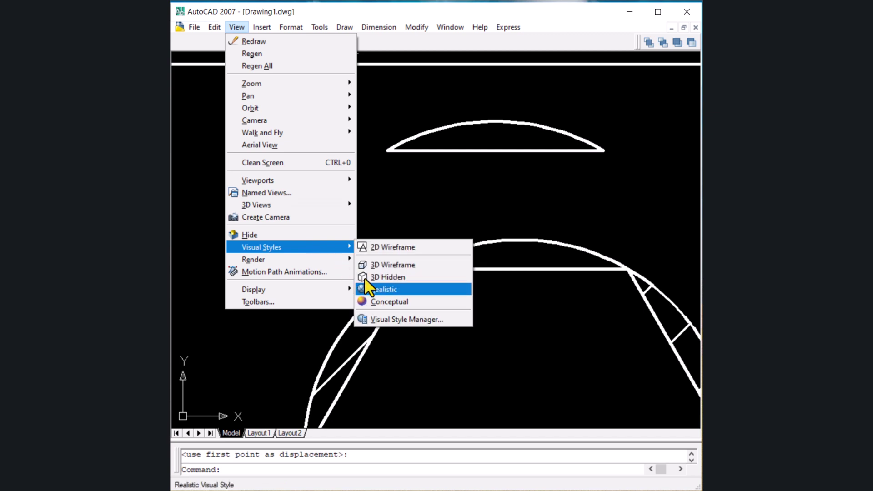
{"action": "left_click", "coordinate": [397, 300]}
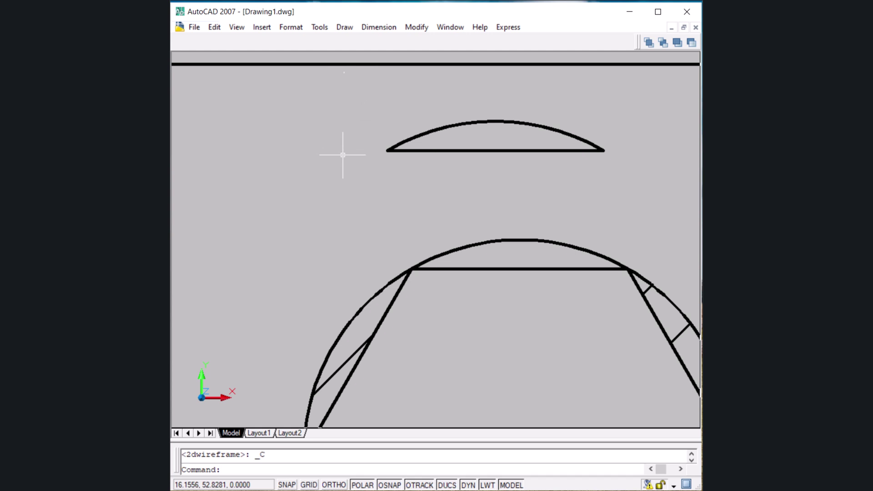
- Convert the moved boundary polyline above the circle into a region
{"action": "type", "text": "re"}
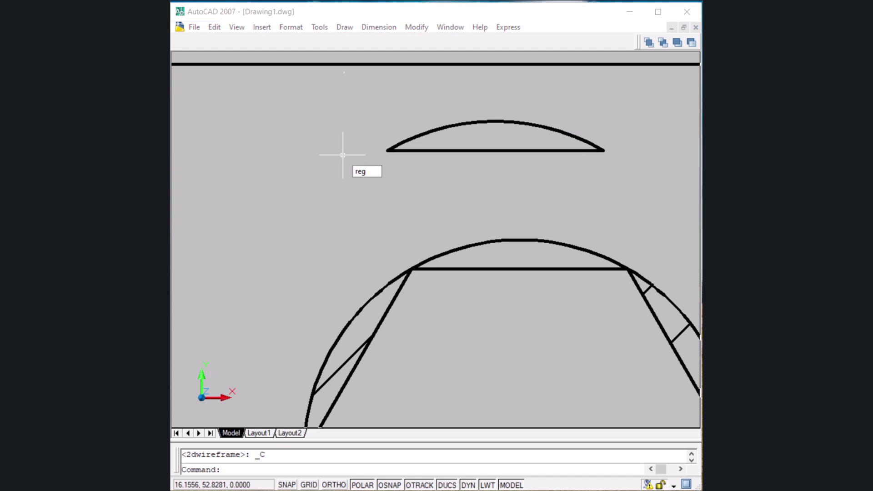
{"action": "type", "text": "g"}
{"action": "key", "text": "Return"}
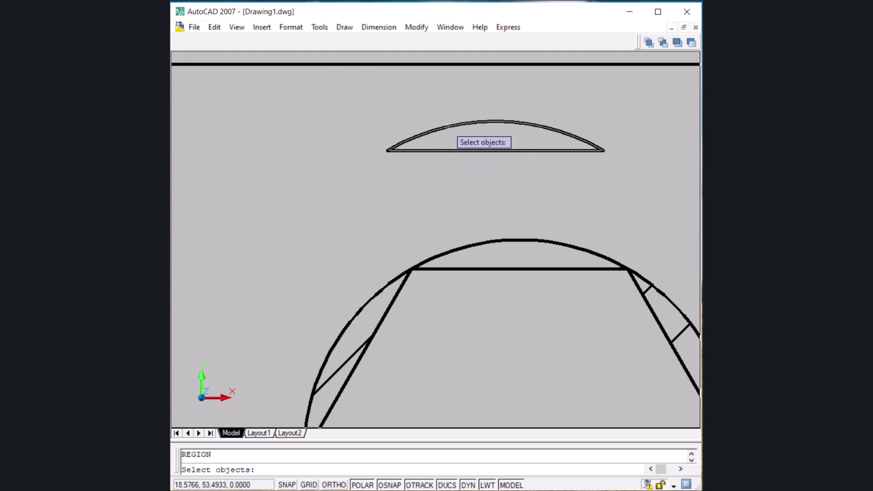
{"action": "left_click", "coordinate": [452, 126]}
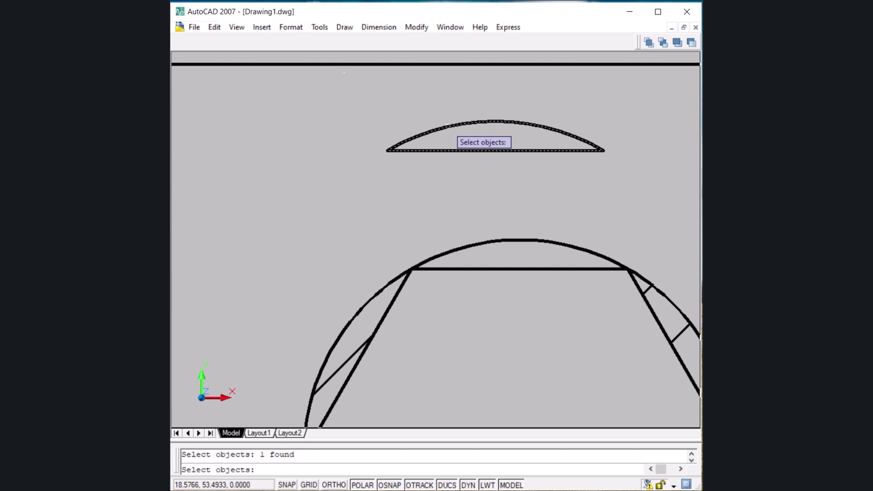
{"action": "key", "text": "Return"}
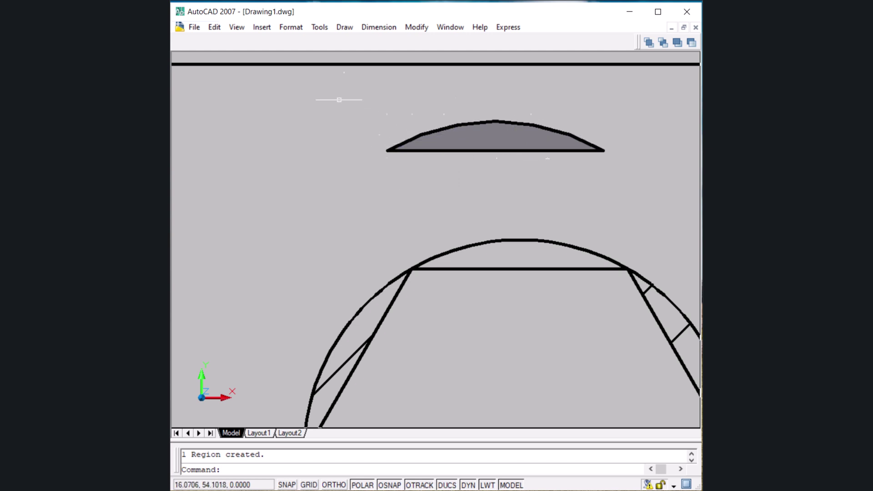
- Draw a closed freehand revision cloud in the empty space to the left of the shaded region
{"action": "left_click", "coordinate": [345, 28]}
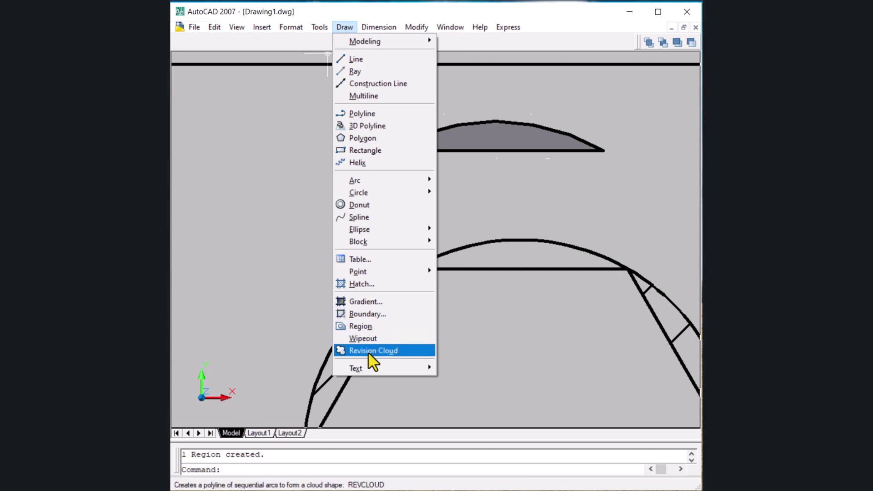
{"action": "key", "text": "Escape"}
{"action": "key", "text": "Escape"}
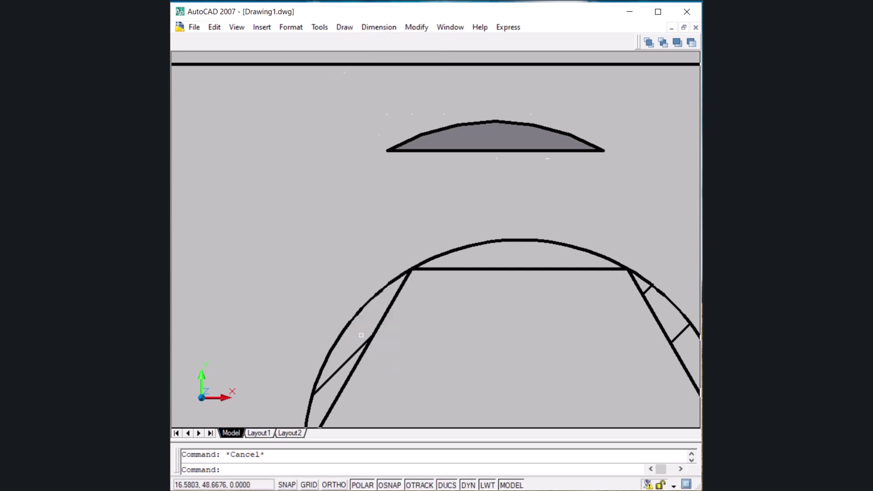
{"action": "type", "text": "re"}
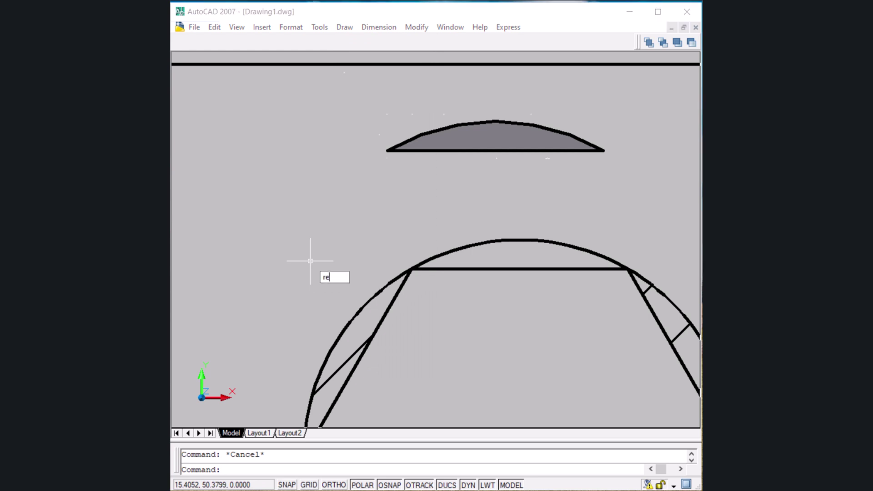
{"action": "type", "text": "vcloud"}
{"action": "key", "text": "Return"}
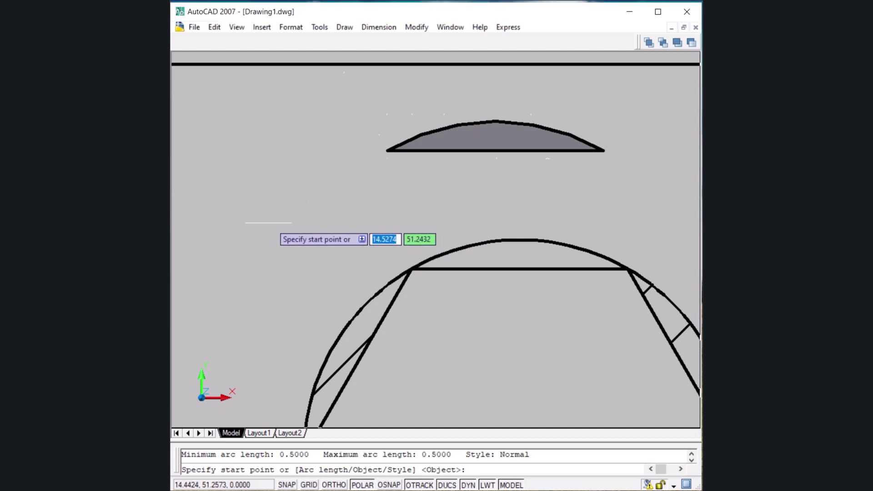
{"action": "left_click", "coordinate": [254, 219]}
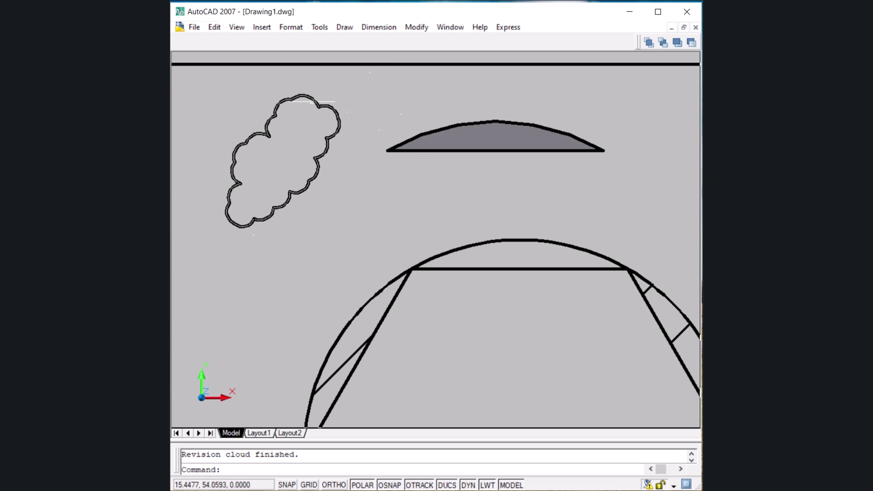
{"action": "left_click", "coordinate": [347, 27]}
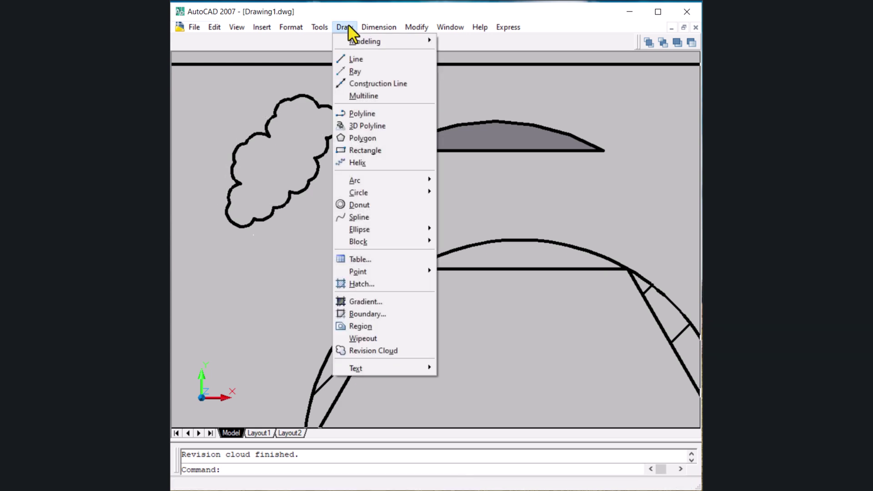
{"action": "mouse_move", "coordinate": [379, 357]}
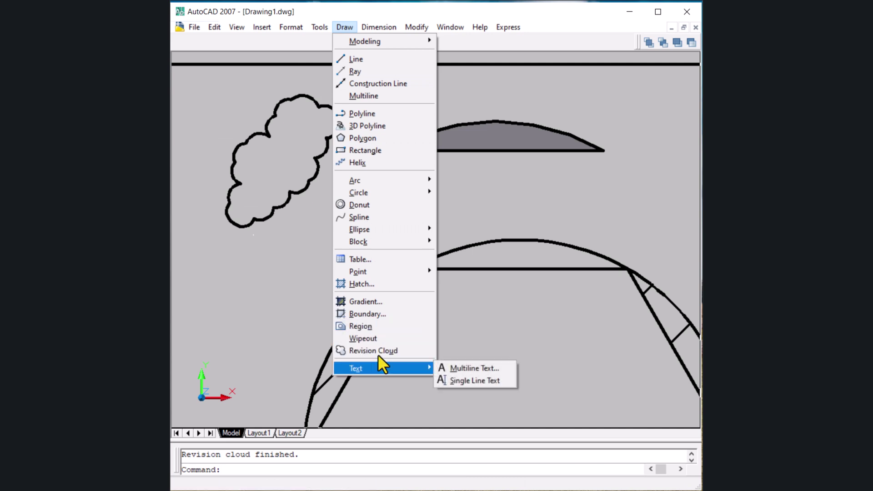
{"action": "key", "text": "Escape"}
{"action": "key", "text": "Escape"}
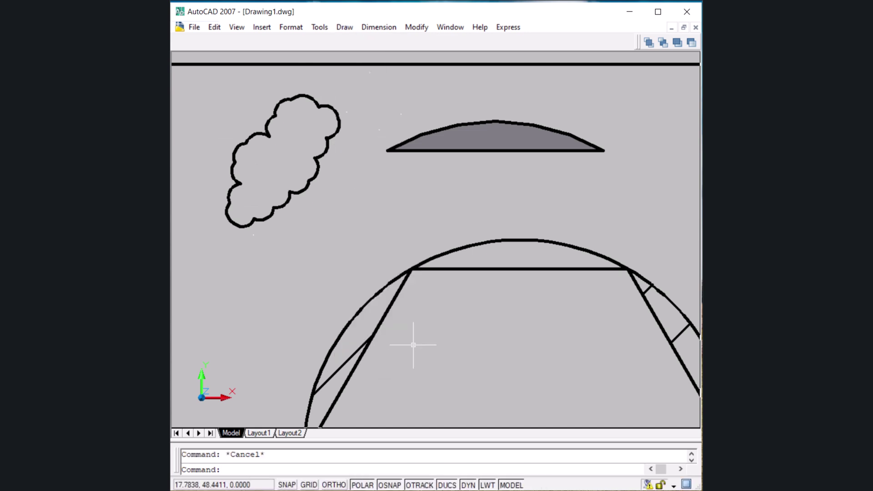
- Add the multiline text "Engr. Z is a good electrical engineer" inside the circle, below the polygon's upper horizontal edge
{"action": "type", "text": "t"}
{"action": "key", "text": "Return"}
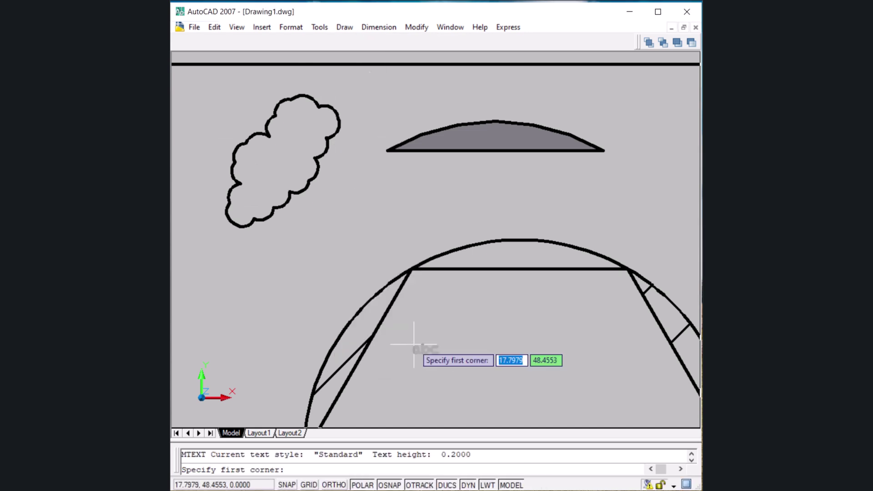
{"action": "left_click", "coordinate": [428, 304]}
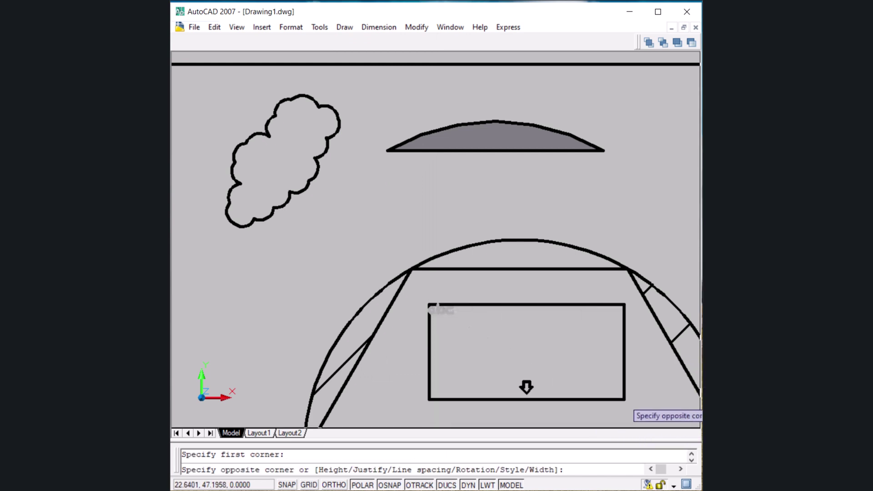
{"action": "left_click", "coordinate": [626, 400]}
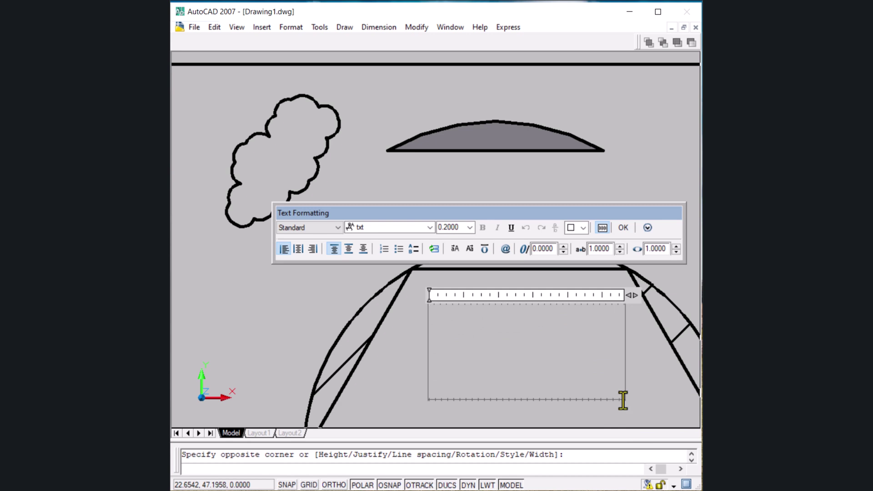
{"action": "key", "text": "Caps_Lock"}
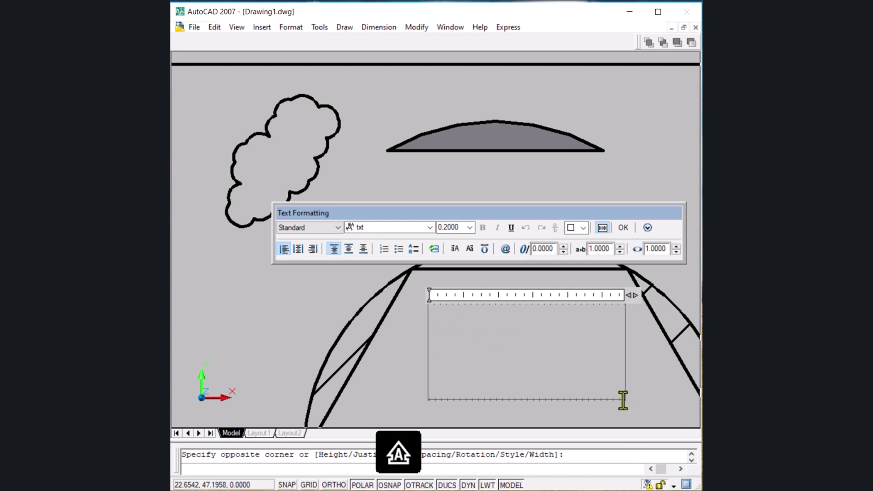
{"action": "type", "text": "Engr."}
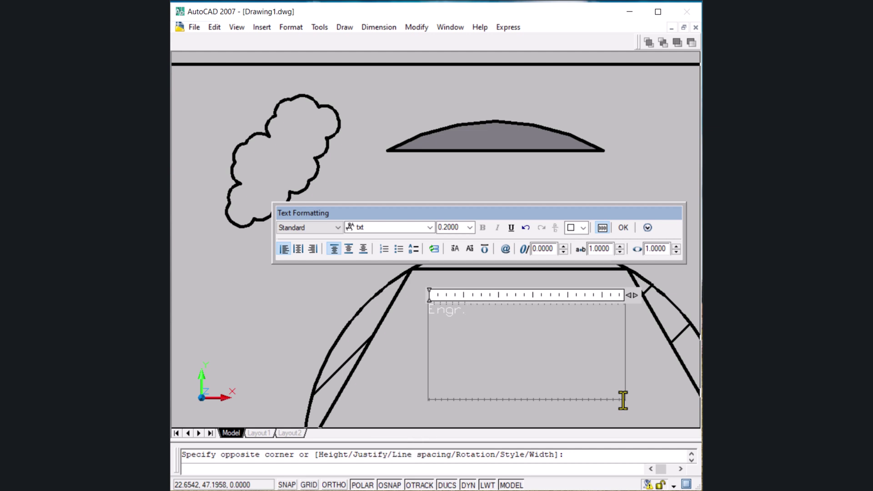
{"action": "key", "text": "Caps_Lock"}
{"action": "type", "text": "Z "}
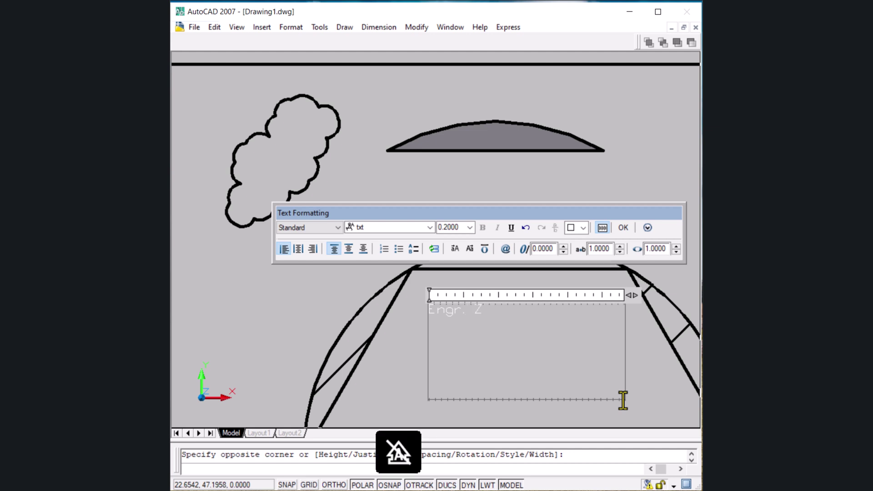
{"action": "type", "text": "is a goo"}
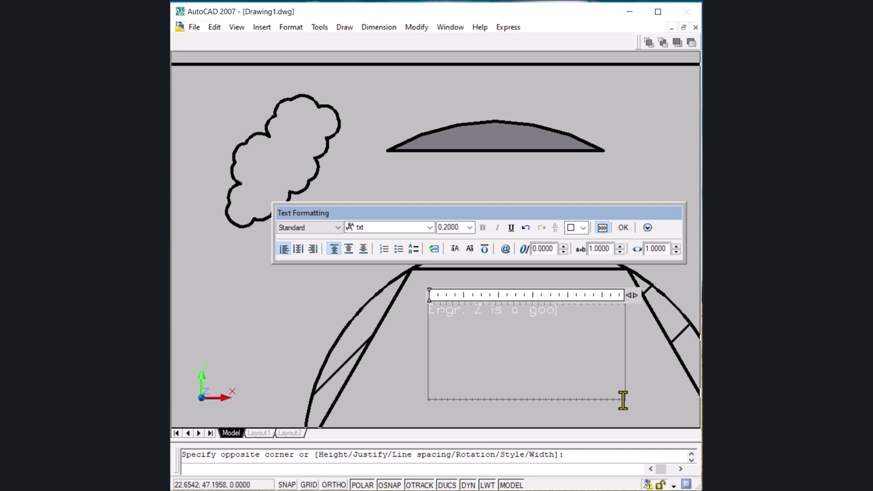
{"action": "type", "text": "d electrical engineer"}
{"action": "left_click", "coordinate": [624, 228]}
{"action": "scroll", "coordinate": [466, 320], "scroll_direction": "up", "scroll_amount": 2}
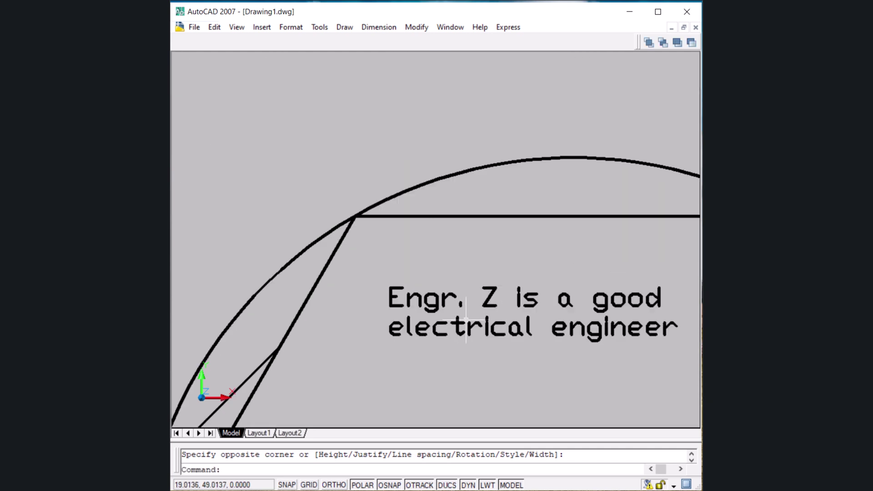
{"action": "scroll", "coordinate": [466, 320], "scroll_direction": "up", "scroll_amount": 1}
{"action": "scroll", "coordinate": [444, 298], "scroll_direction": "down", "scroll_amount": 2}
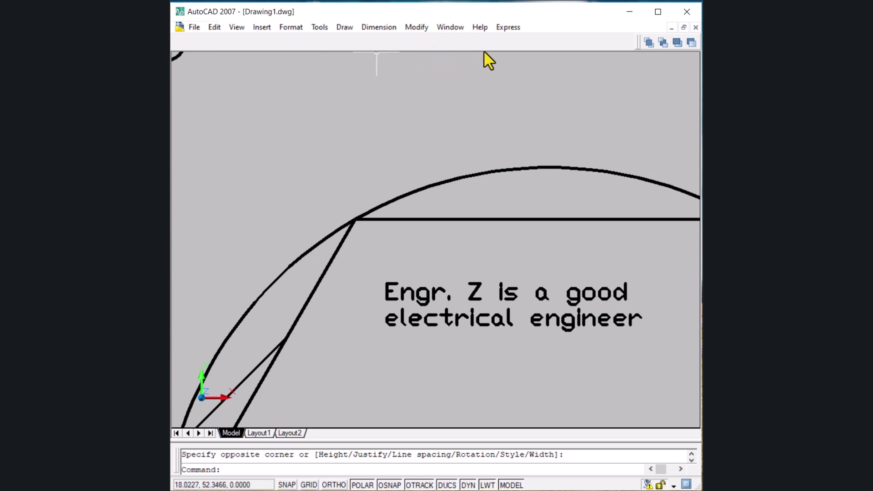
- Display the Draw toolbar and dock it vertically along the left edge of the drawing area
{"action": "right_click", "coordinate": [415, 42]}
{"action": "mouse_move", "coordinate": [419, 44]}
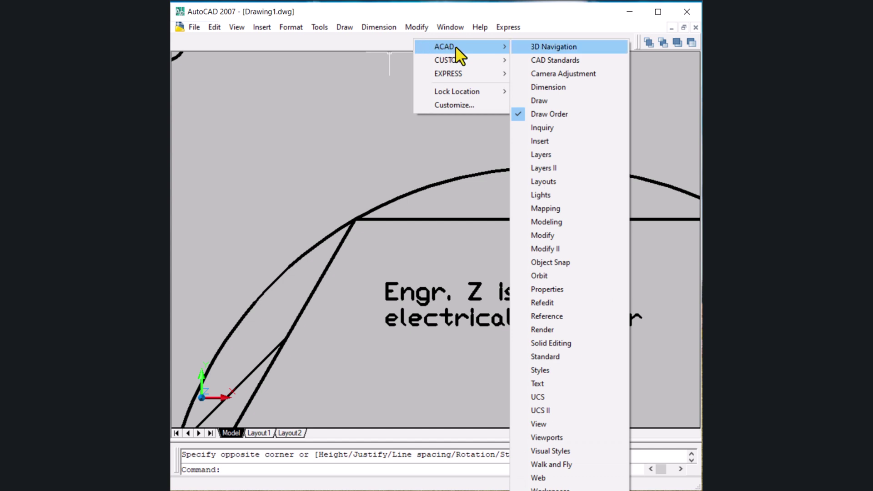
{"action": "left_click", "coordinate": [545, 100]}
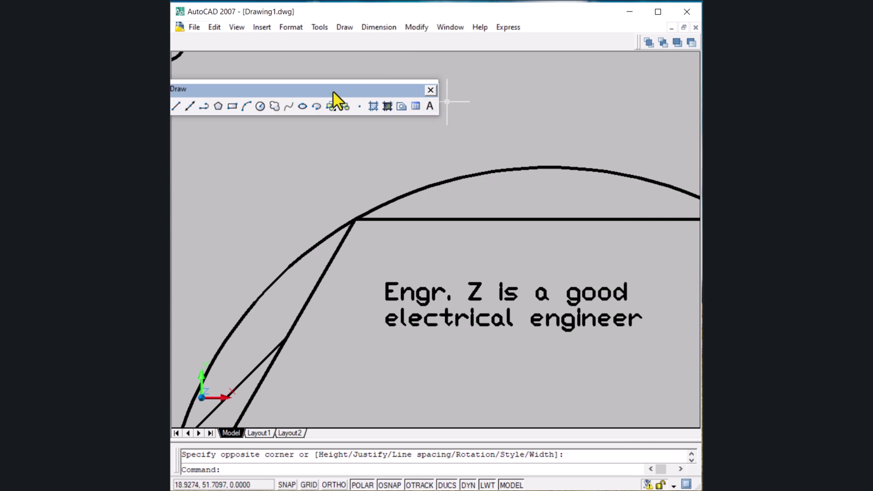
{"action": "mouse_move", "coordinate": [337, 90]}
{"action": "left_mouse_down"}
{"action": "mouse_move", "coordinate": [477, 62]}
{"action": "mouse_move", "coordinate": [178, 40]}
{"action": "left_mouse_up"}
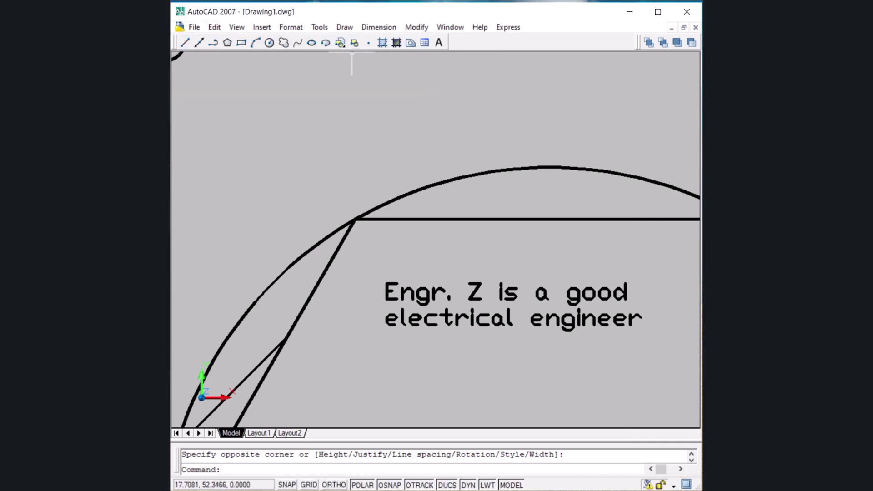
{"action": "mouse_move", "coordinate": [181, 101]}
{"action": "left_mouse_down"}
{"action": "mouse_move", "coordinate": [200, 172]}
{"action": "mouse_move", "coordinate": [171, 188]}
{"action": "left_mouse_up"}
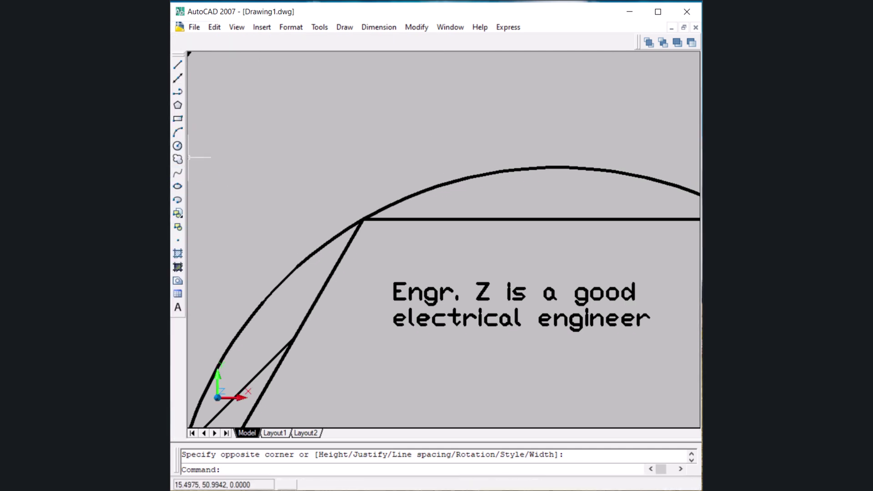
- Display the Layers toolbar and dock it horizontally above the drawing area, in the same row as Draw Order
{"action": "right_click", "coordinate": [444, 44]}
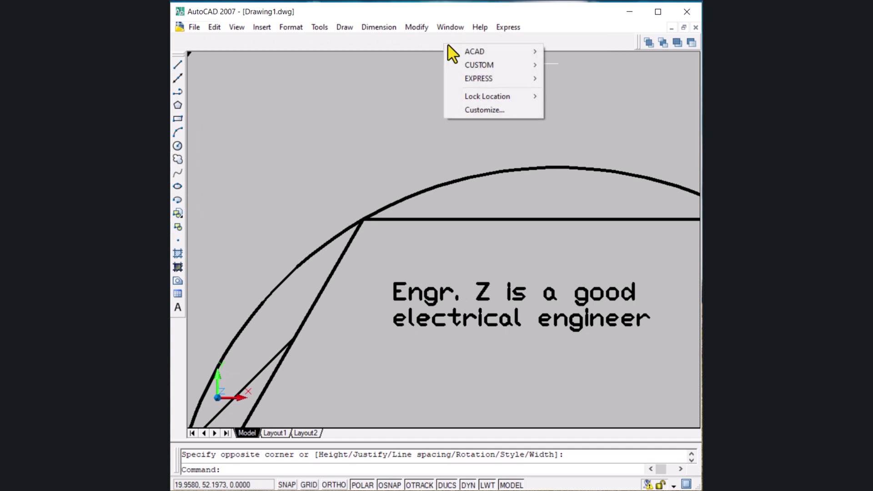
{"action": "mouse_move", "coordinate": [508, 53]}
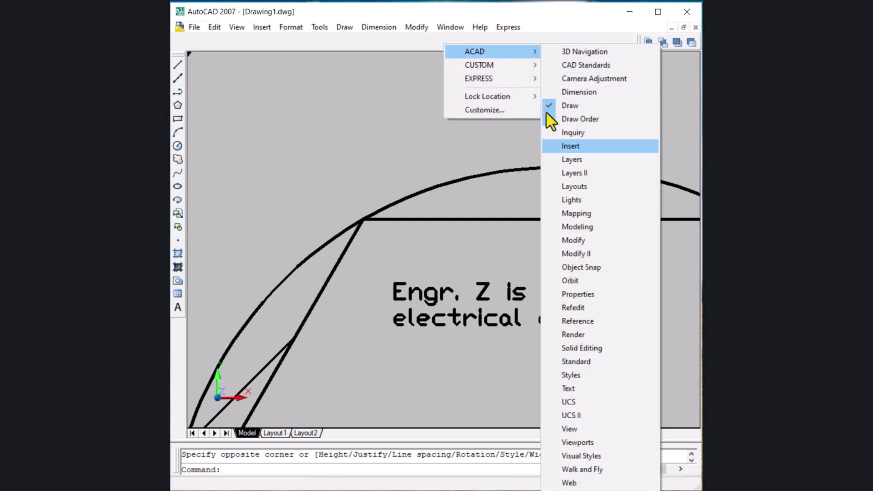
{"action": "left_click", "coordinate": [574, 160]}
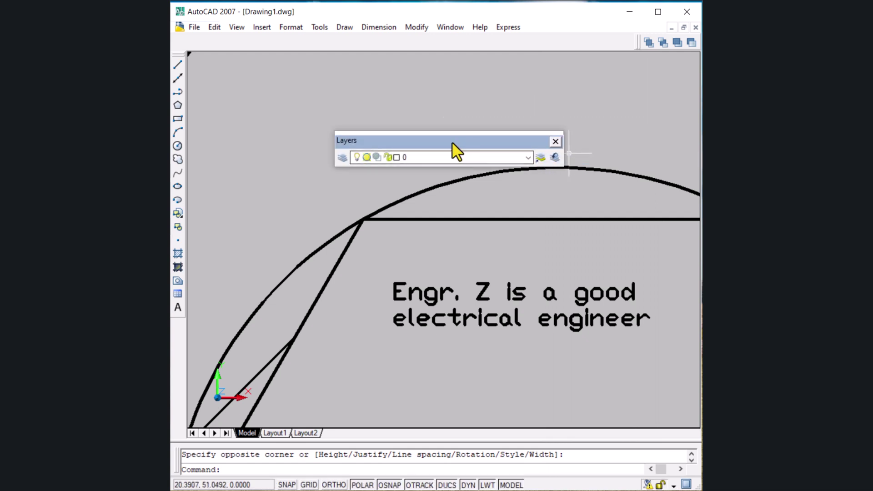
{"action": "left_click_drag", "start_coordinate": [454, 142], "coordinate": [190, 48]}
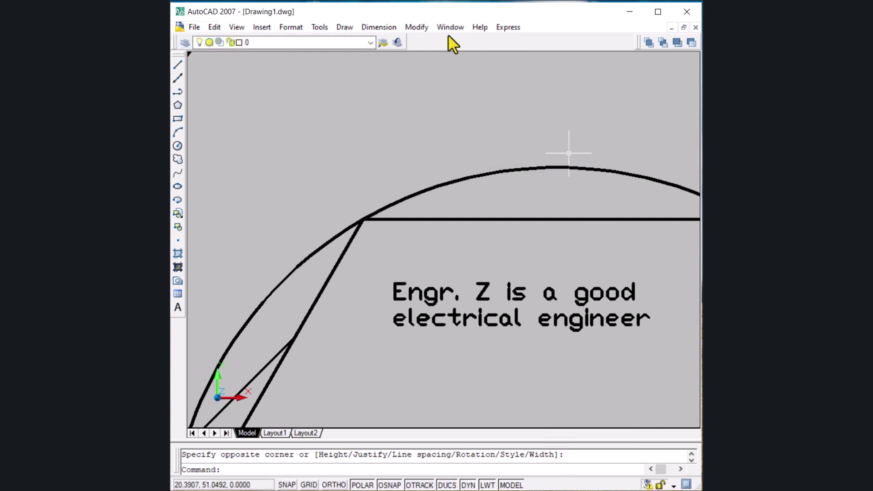
- Display the Modify toolbar and dock it vertically along the drawing area's right edge, opposite the Draw toolbar
{"action": "right_click", "coordinate": [496, 39]}
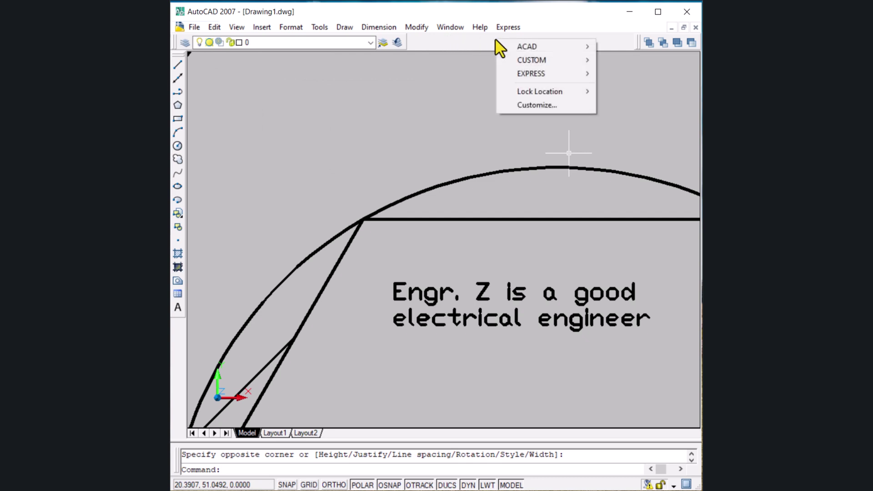
{"action": "mouse_move", "coordinate": [537, 45]}
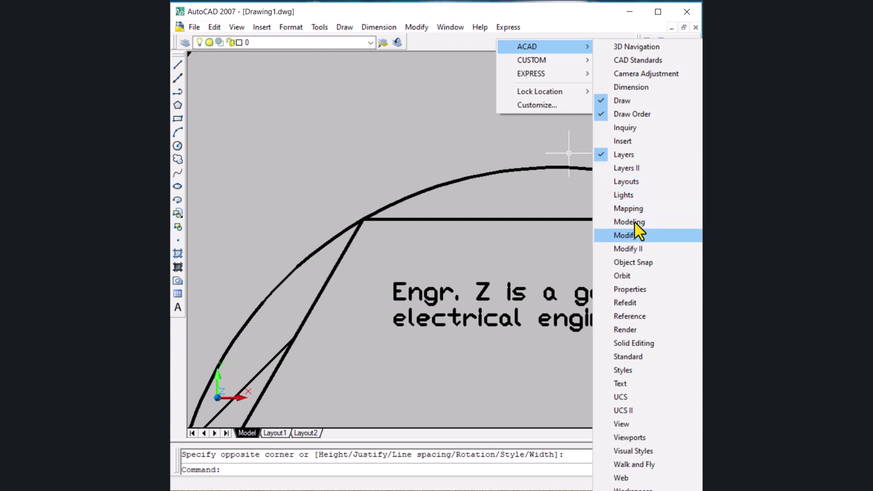
{"action": "left_click", "coordinate": [626, 236]}
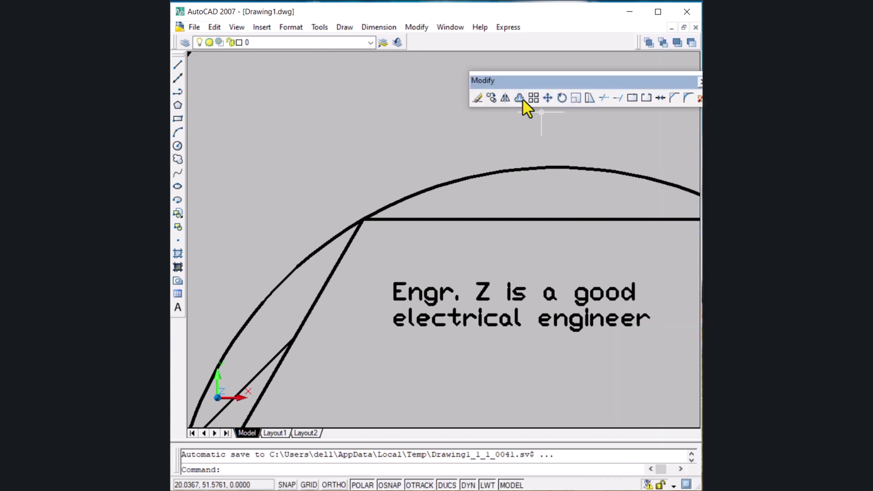
{"action": "left_click_drag", "start_coordinate": [522, 98], "coordinate": [700, 130]}
- Display the View toolbar and dock it in the row beside the Layers toolbar
{"action": "right_click", "coordinate": [496, 44]}
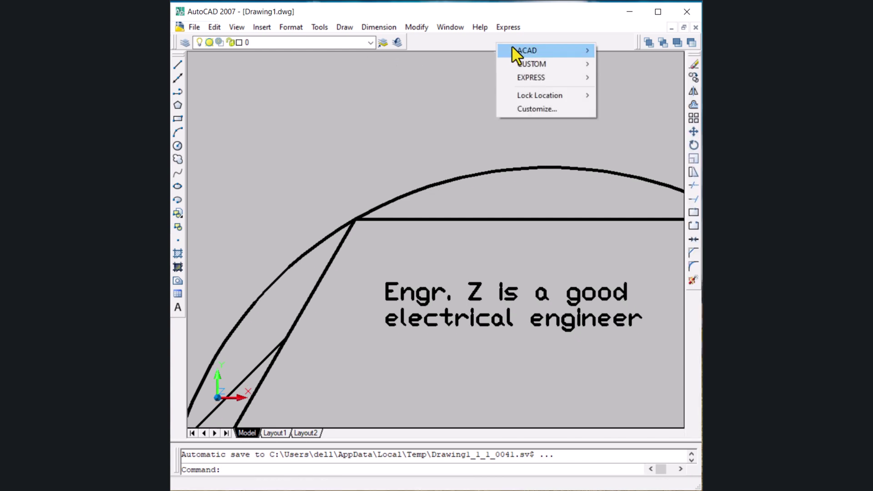
{"action": "mouse_move", "coordinate": [532, 51]}
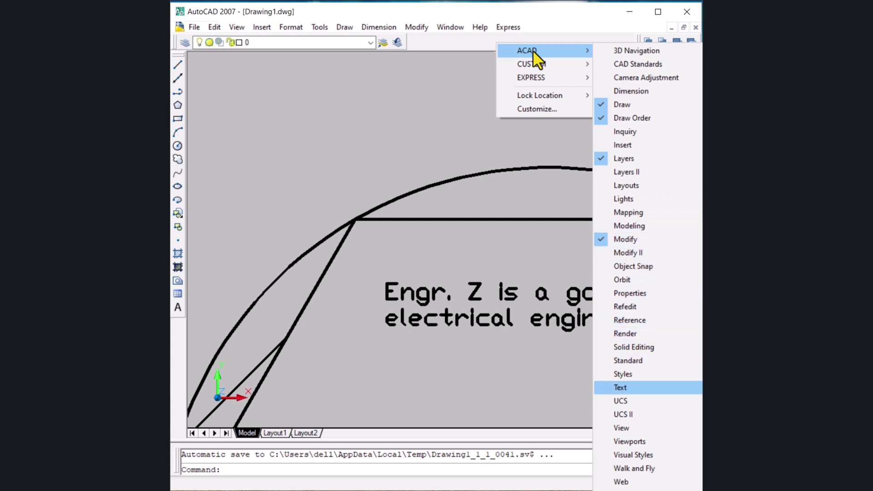
{"action": "left_click", "coordinate": [619, 430]}
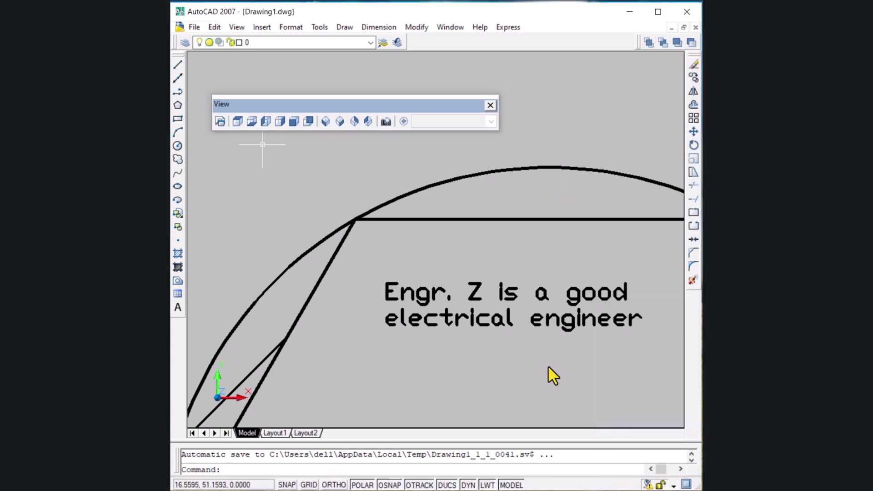
{"action": "left_click_drag", "start_coordinate": [275, 110], "coordinate": [413, 42]}
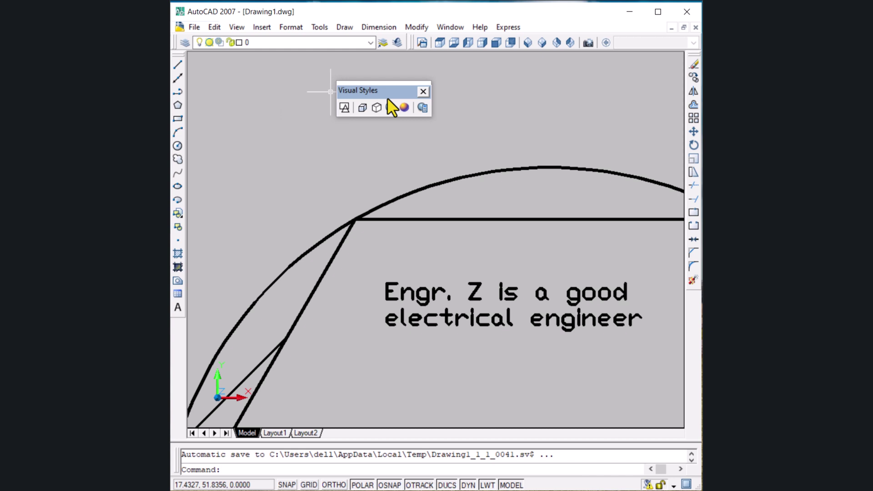
- Switch the visual style to 2D Wireframe and back to Conceptual, and dock the Visual Styles toolbar below the Draw toolbar
{"action": "left_click", "coordinate": [345, 107]}
{"action": "left_click", "coordinate": [409, 106]}
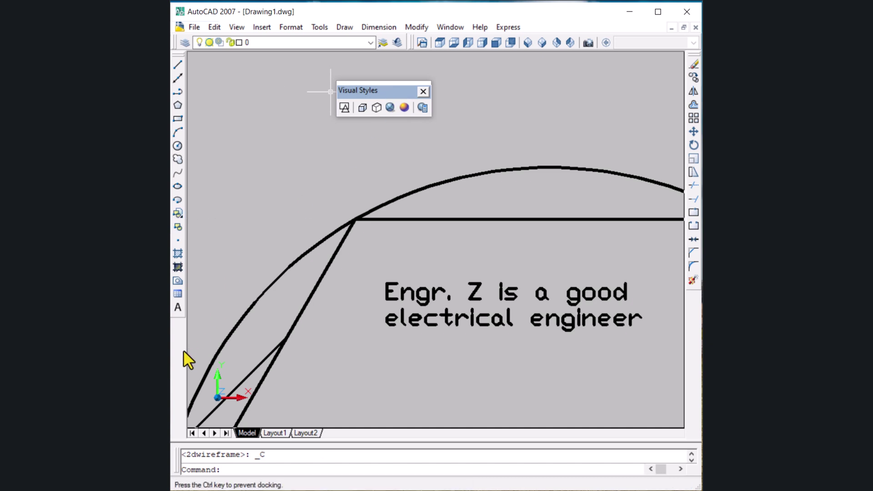
{"action": "left_click_drag", "start_coordinate": [179, 347], "coordinate": [179, 347]}
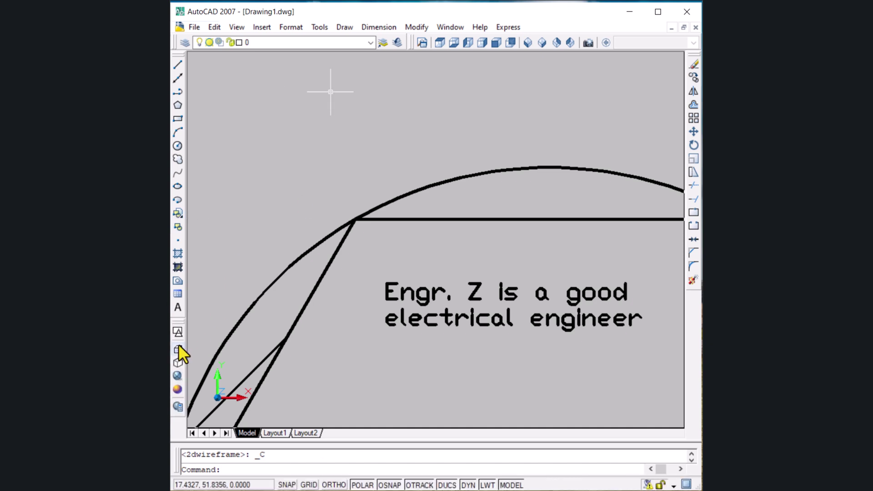
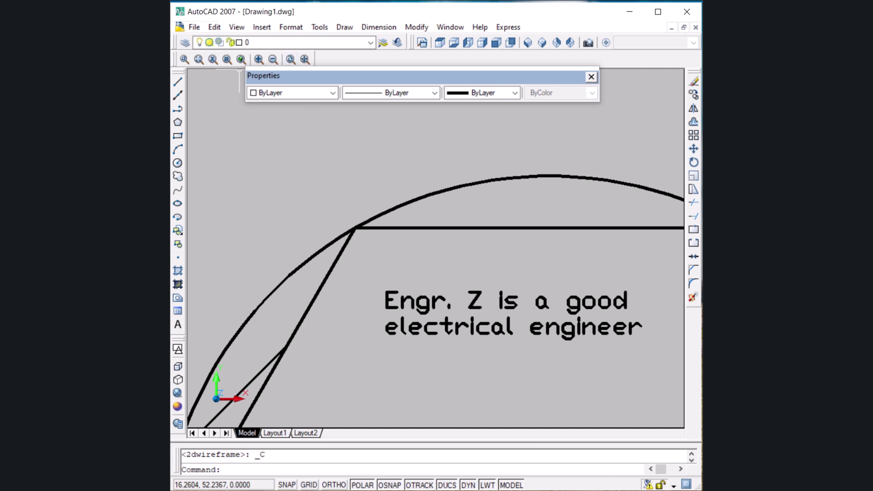
- Dock the Properties toolbar beside the Zoom toolbar and display the Standard toolbar as a floating bar over the drawing
{"action": "left_click_drag", "start_coordinate": [386, 79], "coordinate": [327, 62]}
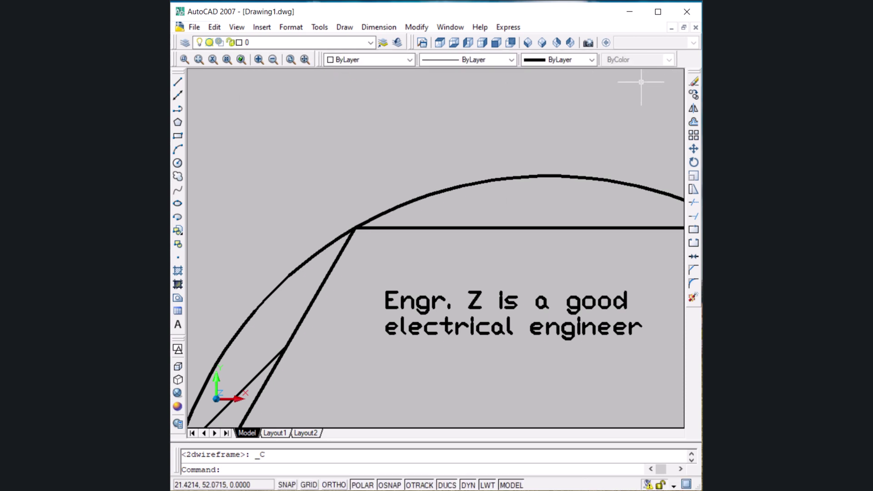
{"action": "left_click_drag", "start_coordinate": [690, 66], "coordinate": [694, 65]}
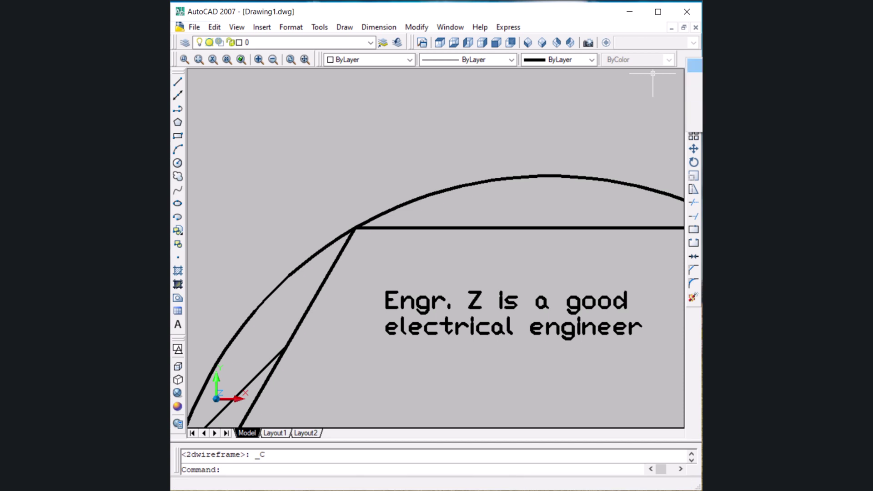
{"action": "left_click_drag", "start_coordinate": [695, 65], "coordinate": [637, 116]}
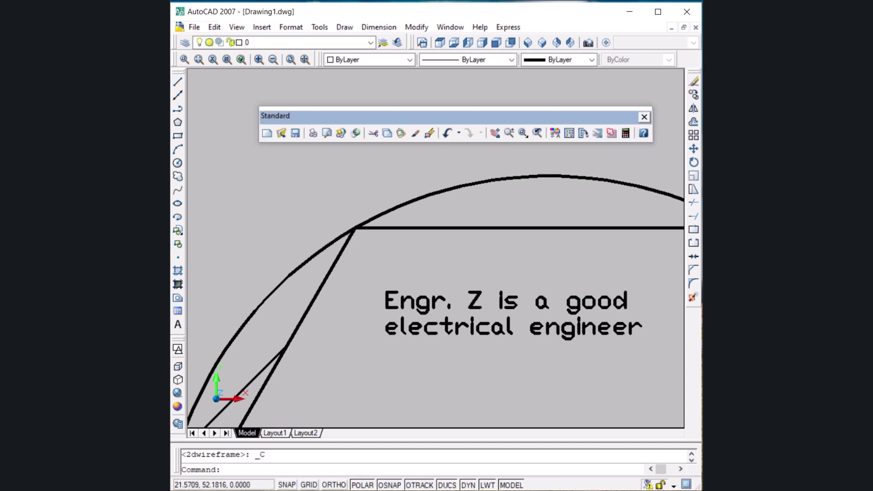
- Try out the Standard toolbar by opening and dismissing the new-drawing template selection and panning the drawing with Pan Realtime
{"action": "left_click", "coordinate": [265, 134]}
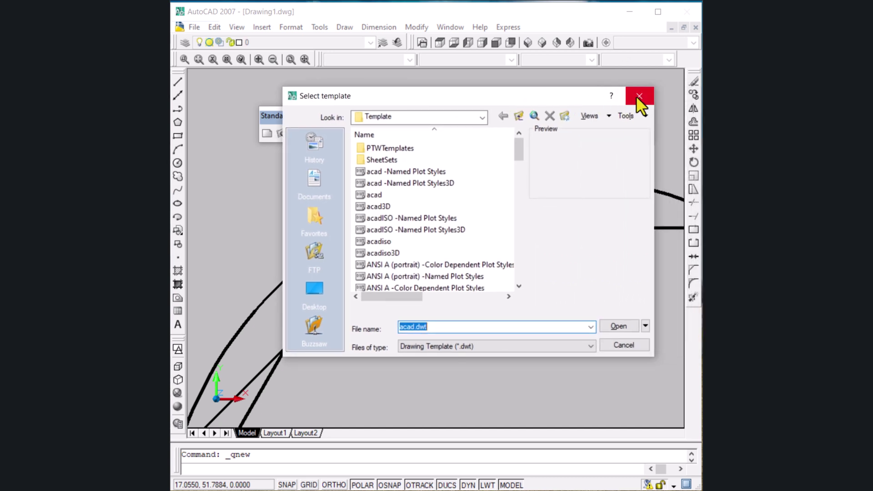
{"action": "left_click", "coordinate": [643, 97]}
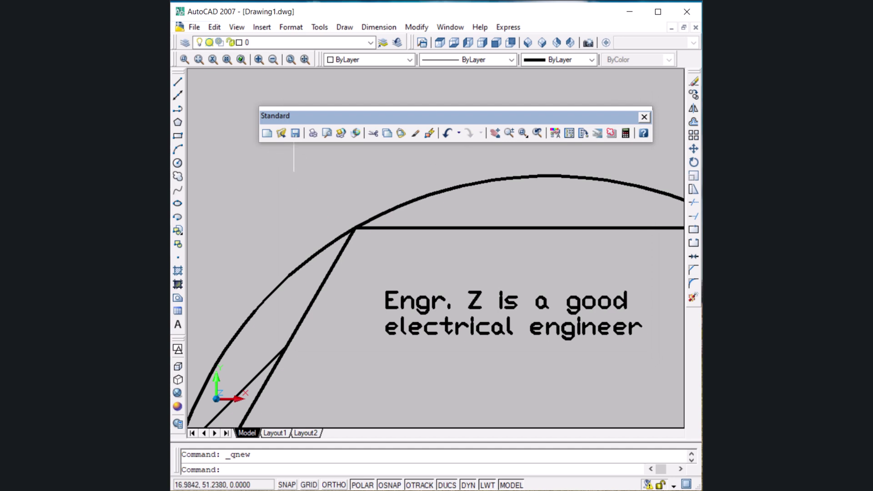
{"action": "left_click", "coordinate": [495, 134]}
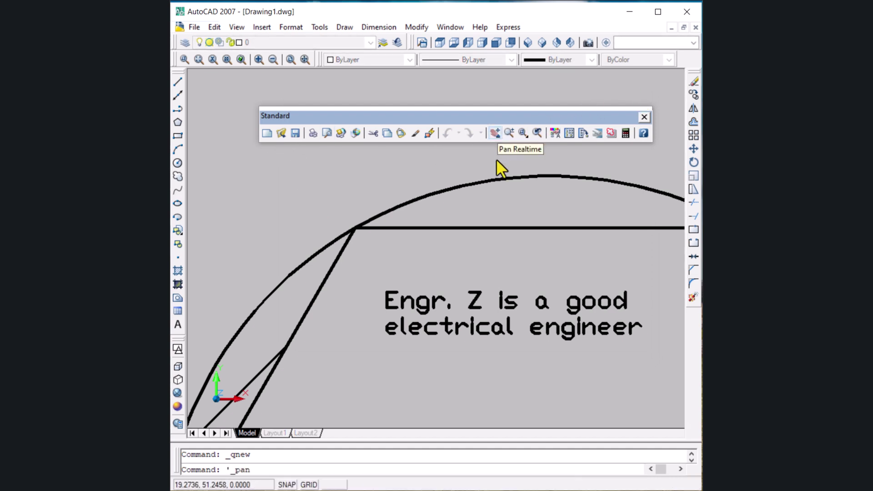
{"action": "mouse_move", "coordinate": [500, 251]}
{"action": "left_mouse_down"}
{"action": "mouse_move", "coordinate": [445, 228]}
{"action": "mouse_move", "coordinate": [497, 273]}
{"action": "mouse_move", "coordinate": [439, 264]}
{"action": "mouse_move", "coordinate": [627, 247]}
{"action": "mouse_move", "coordinate": [511, 221]}
{"action": "mouse_move", "coordinate": [460, 250]}
{"action": "mouse_move", "coordinate": [471, 334]}
{"action": "left_mouse_up"}
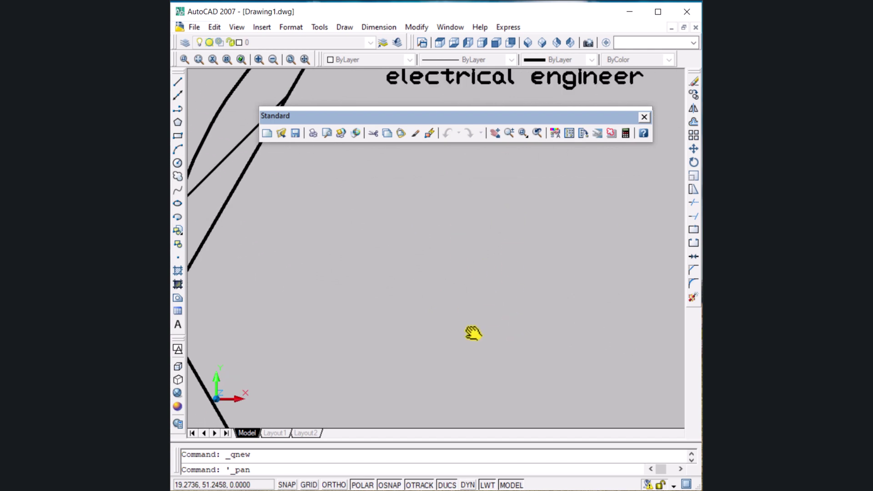
{"action": "left_click_drag", "start_coordinate": [526, 197], "coordinate": [527, 266]}
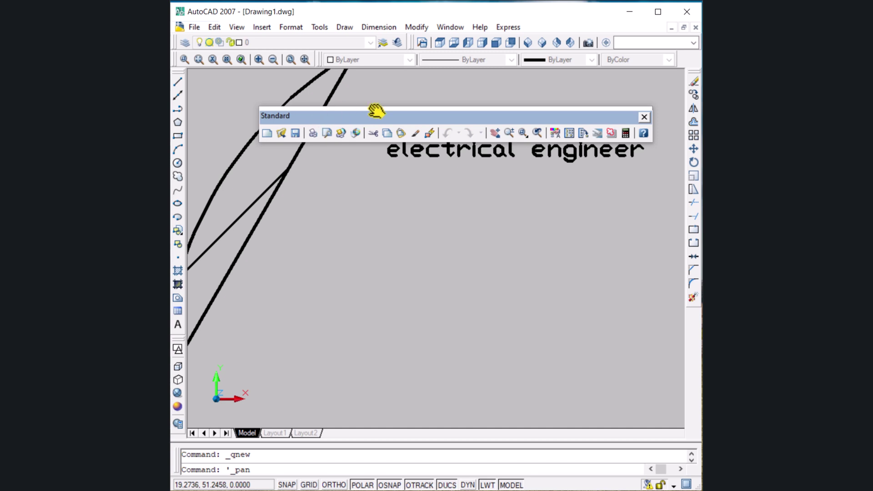
- Dock the UCS toolbar in a new row below the Zoom toolbar and dock the floating Standard toolbar beside it
{"action": "left_click_drag", "start_coordinate": [689, 66], "coordinate": [694, 66]}
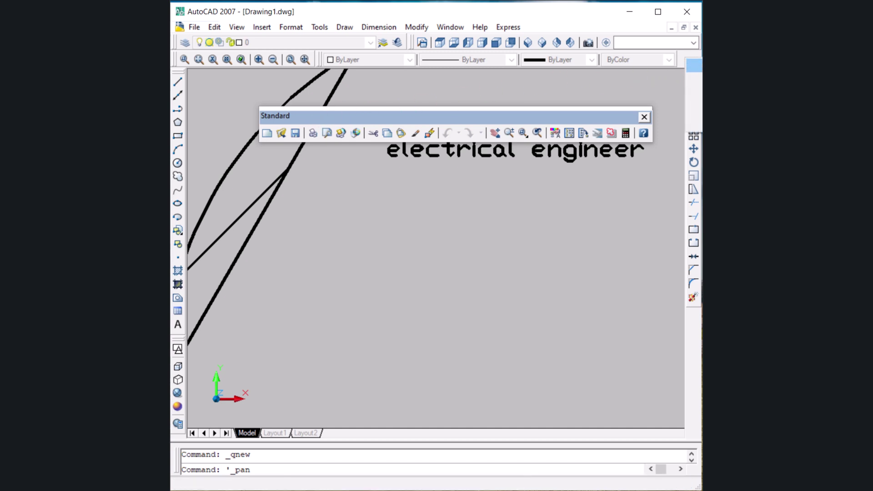
{"action": "left_click_drag", "start_coordinate": [694, 66], "coordinate": [357, 152]}
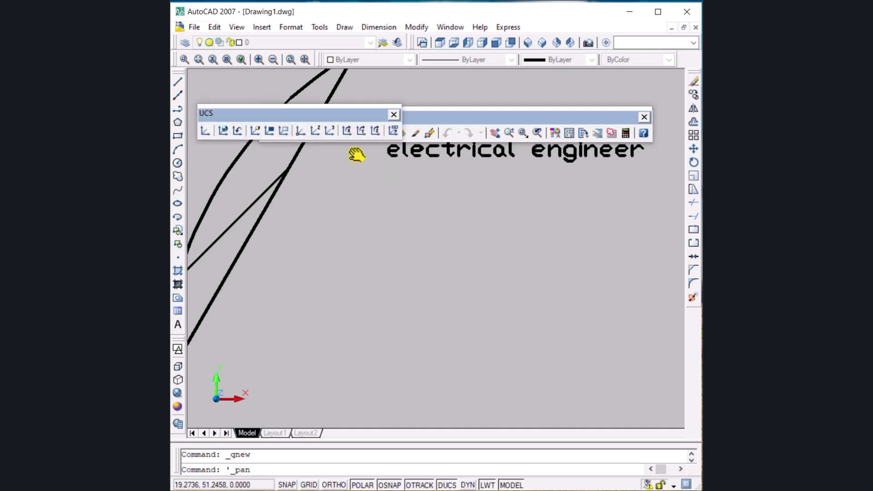
{"action": "double_click", "coordinate": [305, 116]}
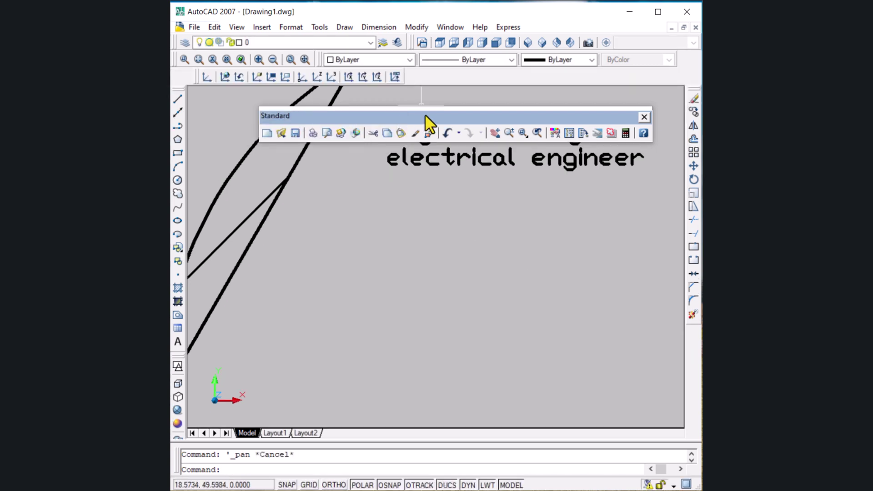
{"action": "left_click_drag", "start_coordinate": [422, 116], "coordinate": [503, 264]}
- Draw an open three-sided shape from connected straight lines in the empty area below and left of the round-ended outline
{"action": "scroll", "coordinate": [410, 226], "scroll_direction": "down", "scroll_amount": 2}
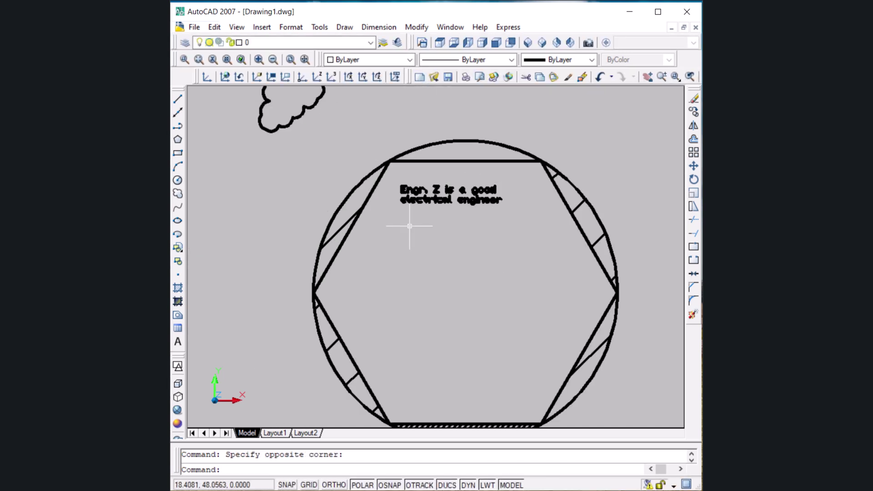
{"action": "scroll", "coordinate": [434, 222], "scroll_direction": "down", "scroll_amount": 8}
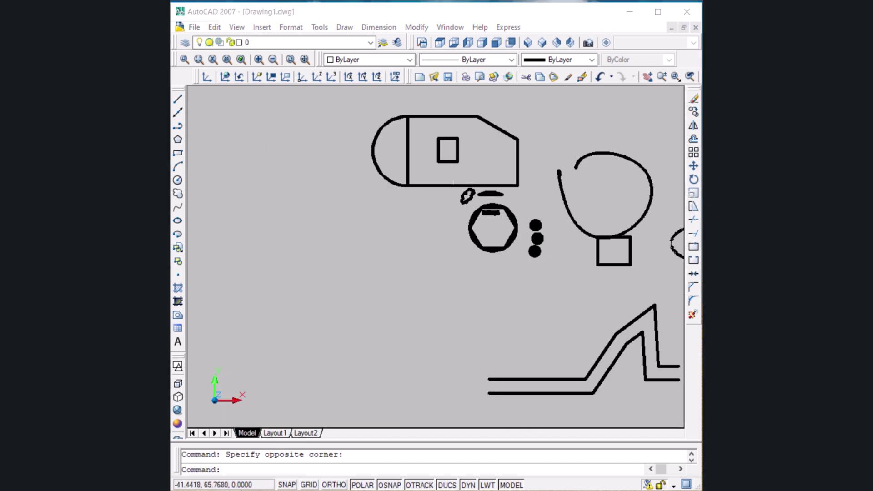
{"action": "left_click", "coordinate": [345, 27]}
{"action": "mouse_move", "coordinate": [385, 184]}
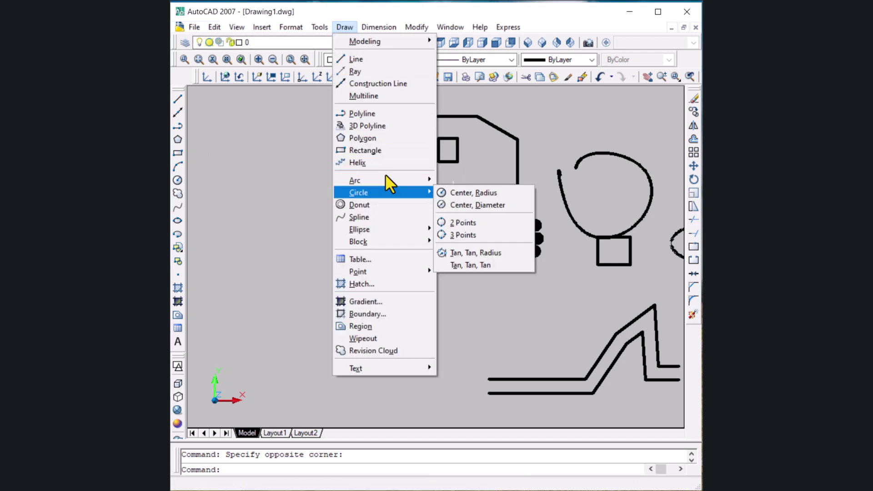
{"action": "left_click", "coordinate": [299, 186]}
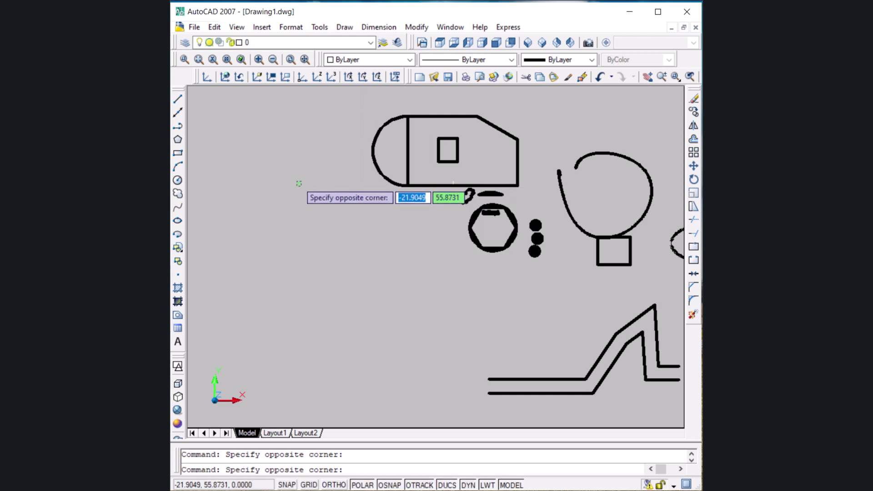
{"action": "left_click", "coordinate": [178, 99]}
{"action": "left_click", "coordinate": [256, 229]}
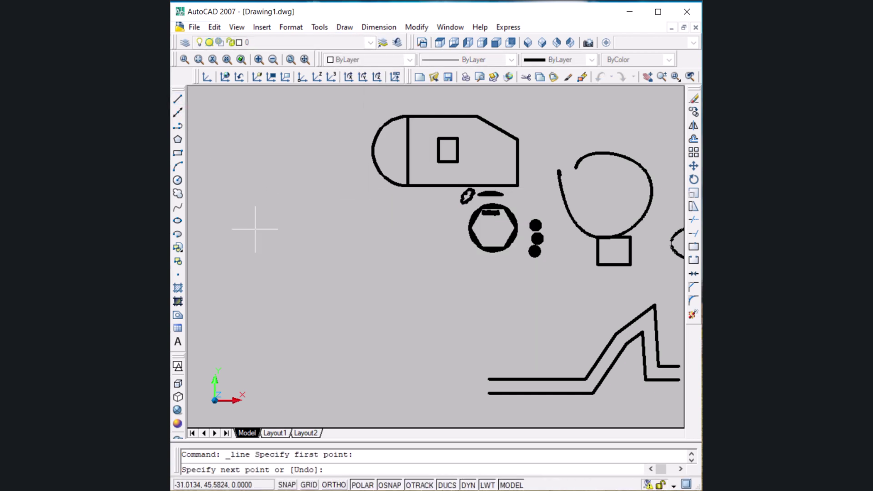
{"action": "left_click", "coordinate": [359, 230]}
{"action": "left_click", "coordinate": [359, 299]}
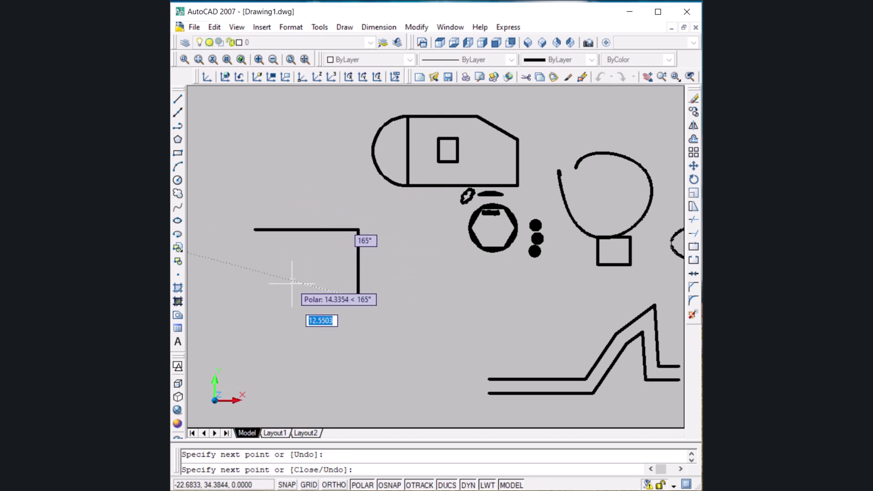
{"action": "left_click", "coordinate": [281, 298]}
{"action": "key", "text": "Return"}
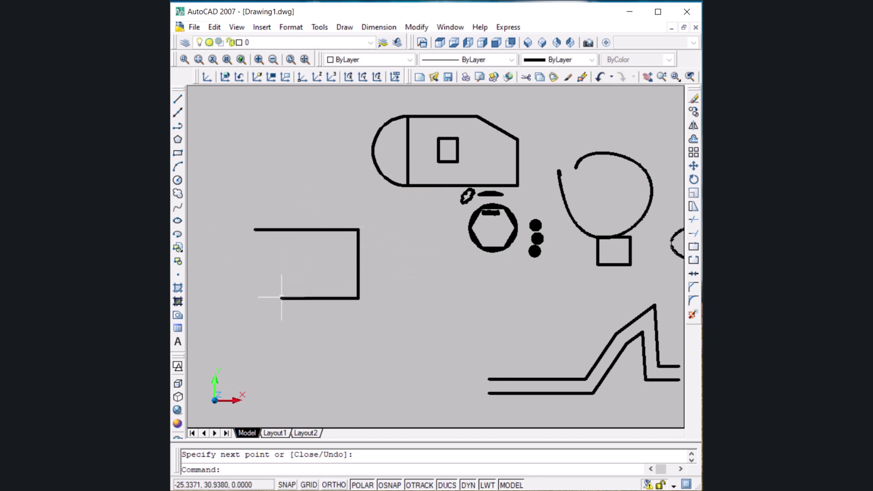
- Draw a rectangle above the open line shape and a circle of about 3.3 radius centred on its upper edge's midpoint
{"action": "left_click", "coordinate": [177, 153]}
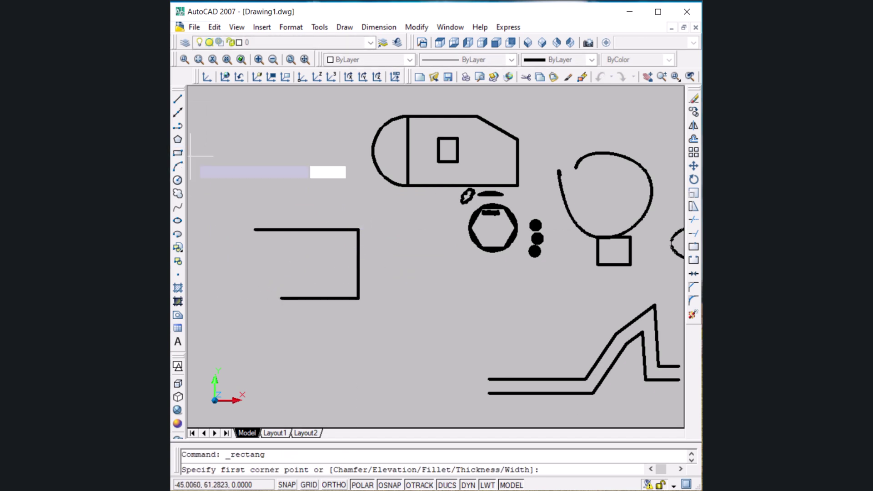
{"action": "left_click", "coordinate": [244, 141]}
{"action": "left_click", "coordinate": [314, 194]}
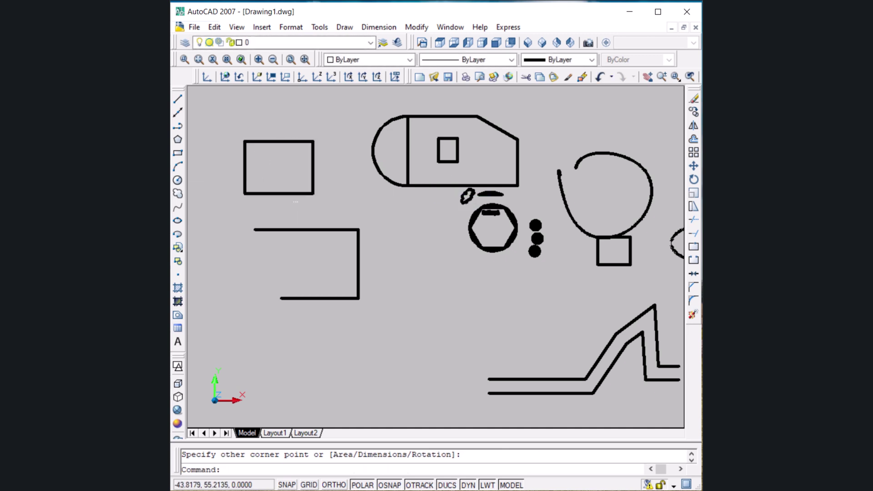
{"action": "left_click", "coordinate": [179, 181]}
{"action": "left_click", "coordinate": [279, 142]}
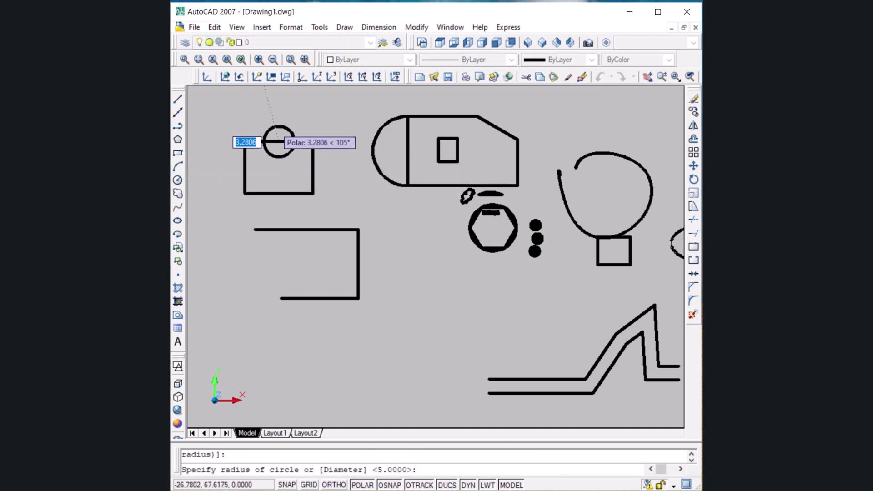
{"action": "left_click", "coordinate": [263, 142]}
- Draw freehand revision clouds around the open shape's lower edge and a flat horizontal ellipse above its upper corner, about 11.7 along the major axis
{"action": "left_click", "coordinate": [178, 194]}
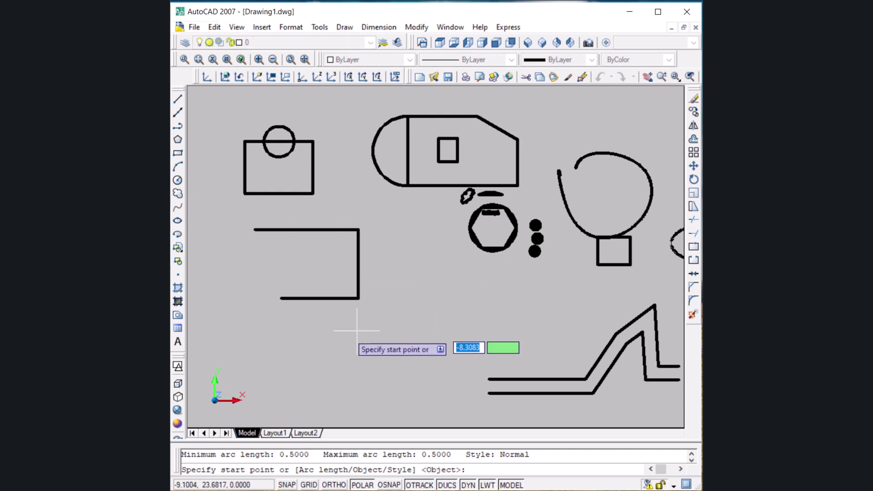
{"action": "left_click", "coordinate": [312, 335]}
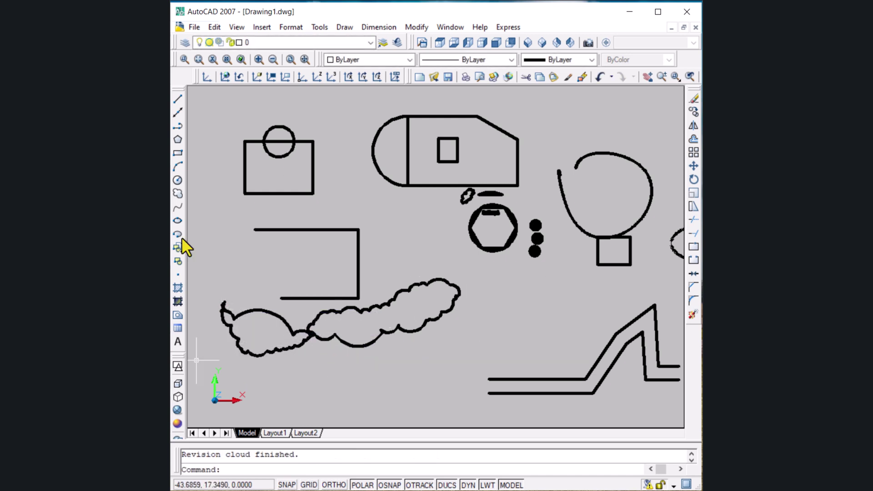
{"action": "left_click", "coordinate": [177, 221]}
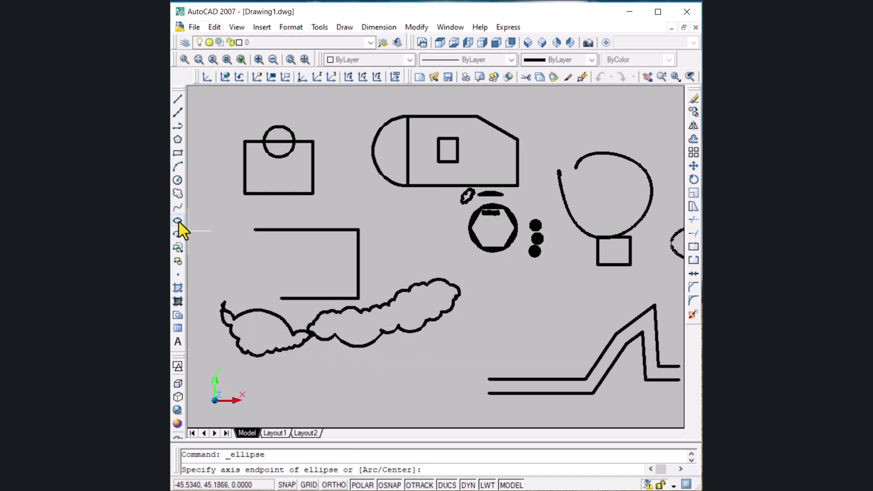
{"action": "left_click", "coordinate": [341, 205]}
{"action": "left_click", "coordinate": [397, 205]}
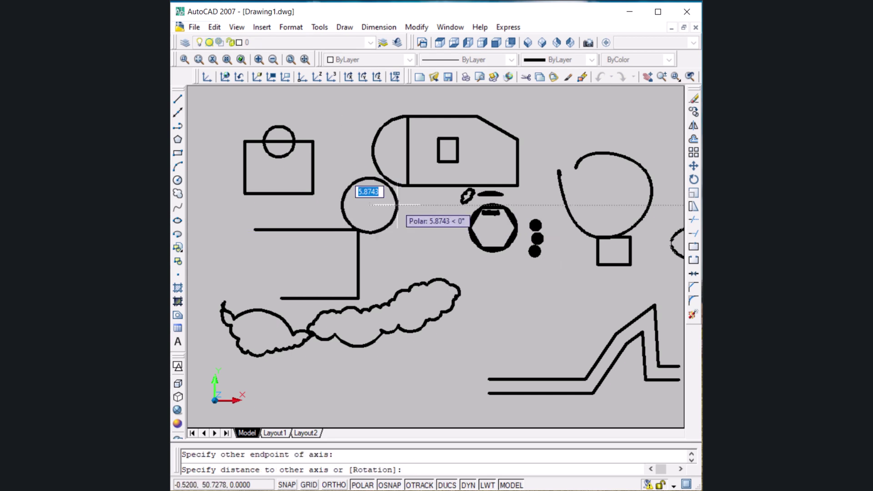
{"action": "left_click", "coordinate": [370, 195]}
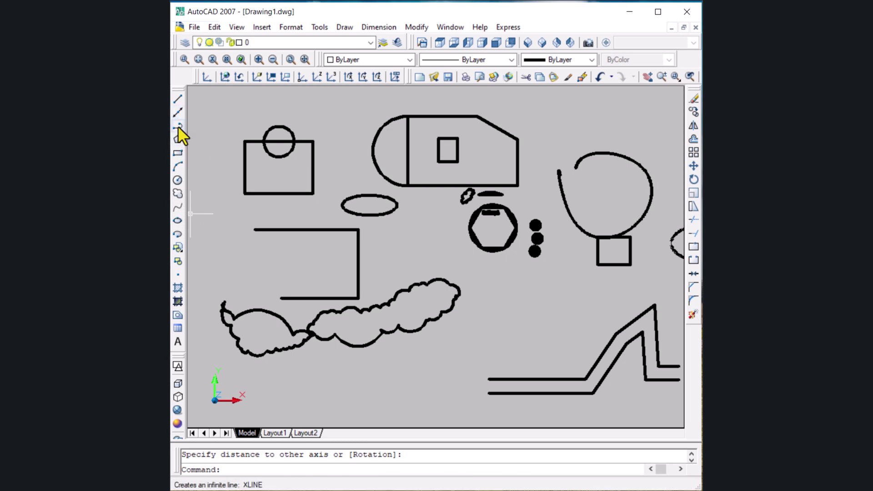
- Hatch the small rectangle inside the round-ended outline with the predefined ANSI31 pattern at angle 0 and scale 10
{"action": "left_click", "coordinate": [177, 287]}
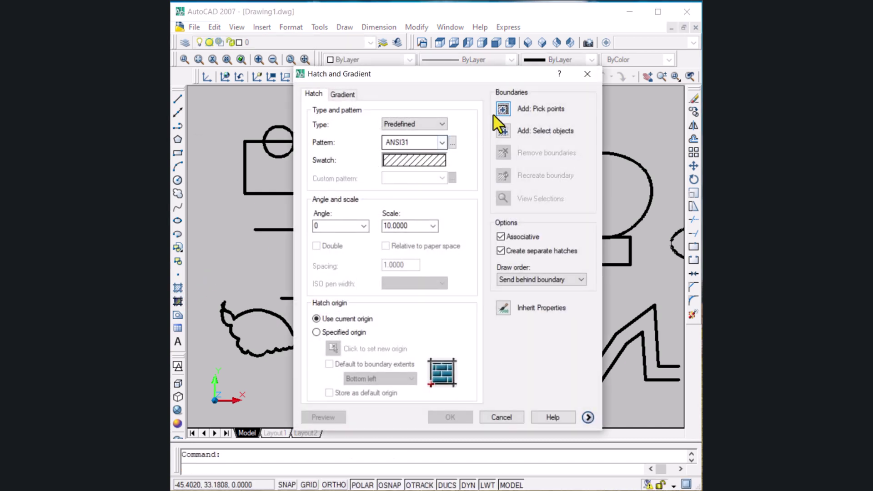
{"action": "left_click", "coordinate": [503, 109]}
{"action": "left_click", "coordinate": [443, 150]}
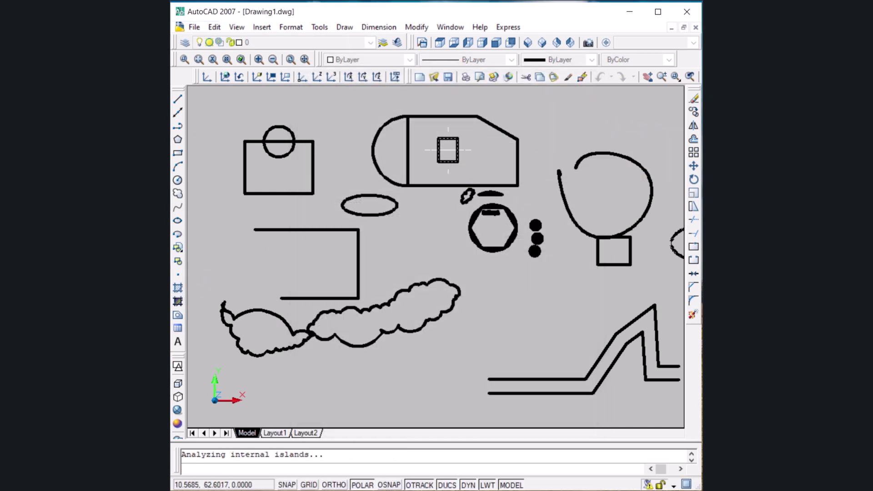
{"action": "key", "text": "Return"}
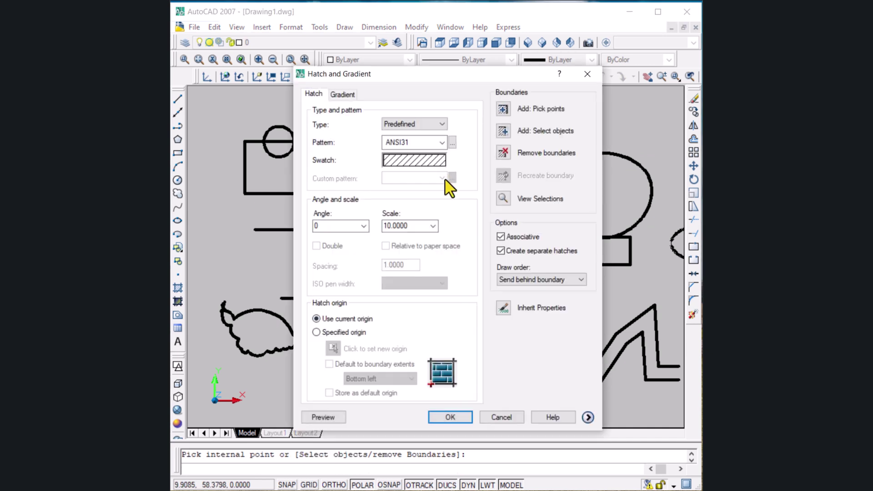
{"action": "left_click", "coordinate": [453, 416]}
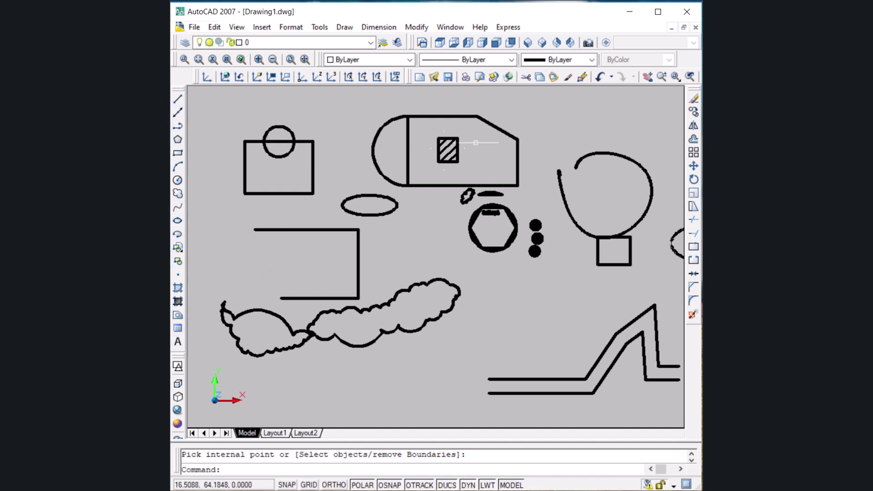
{"action": "left_click", "coordinate": [393, 139]}
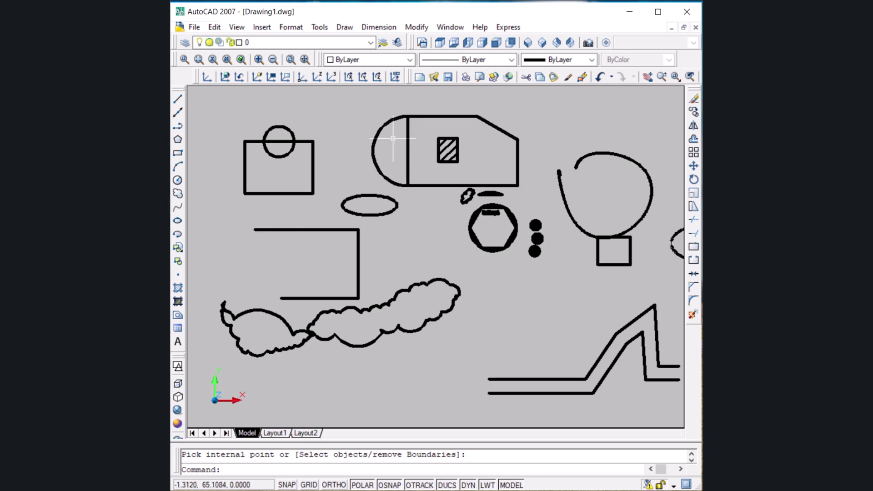